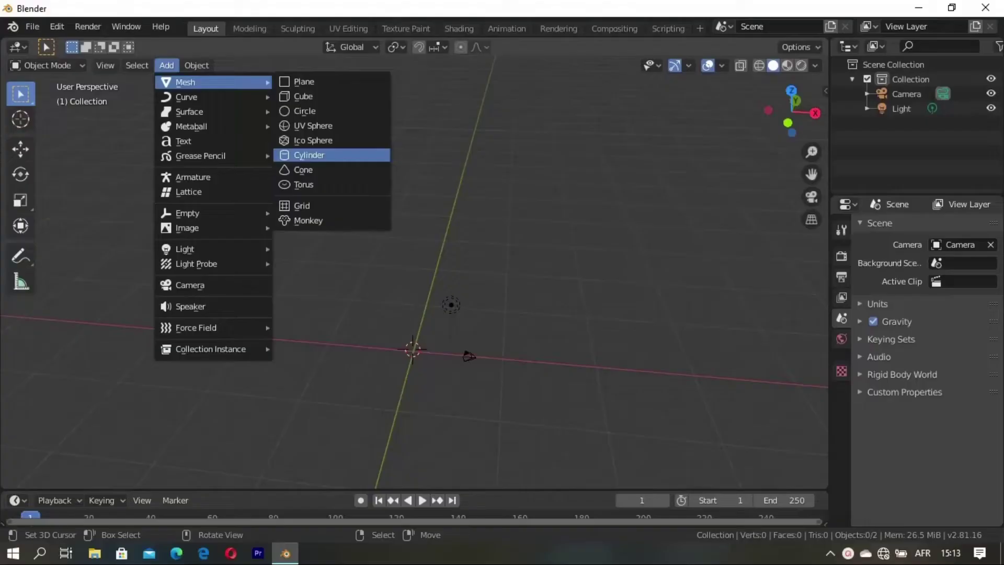
Step: Add a cylinder and clear its location so it sits at the world origin
left_click(296, 153)
mouse_move(413, 397)
middle_mouse_down()
mouse_move(462, 336)
mouse_move(285, 341)
mouse_move(340, 264)
mouse_move(404, 390)
mouse_move(322, 442)
middle_mouse_up()
key("alt+g")
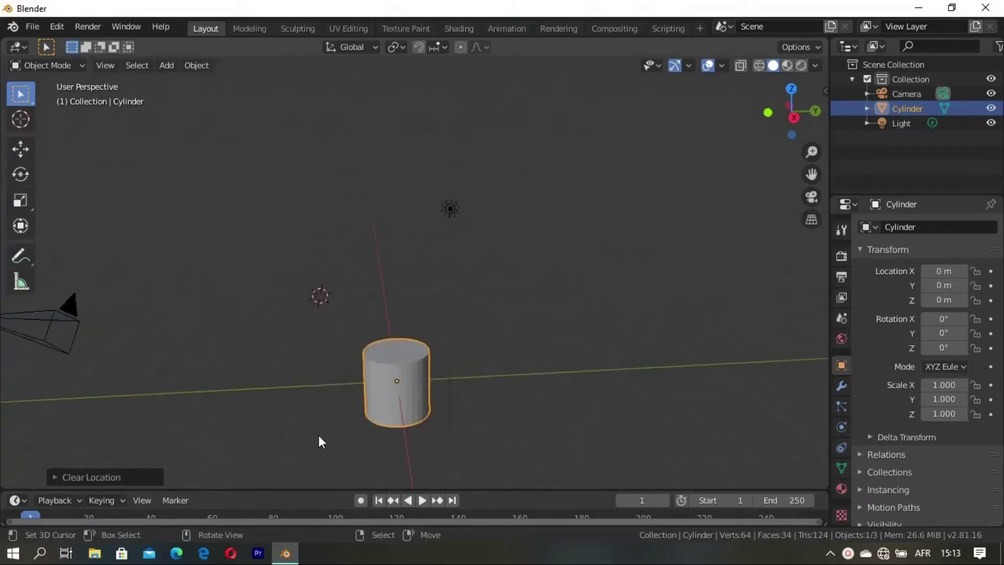
left_click(84, 476)
left_click(58, 452)
left_click(58, 473)
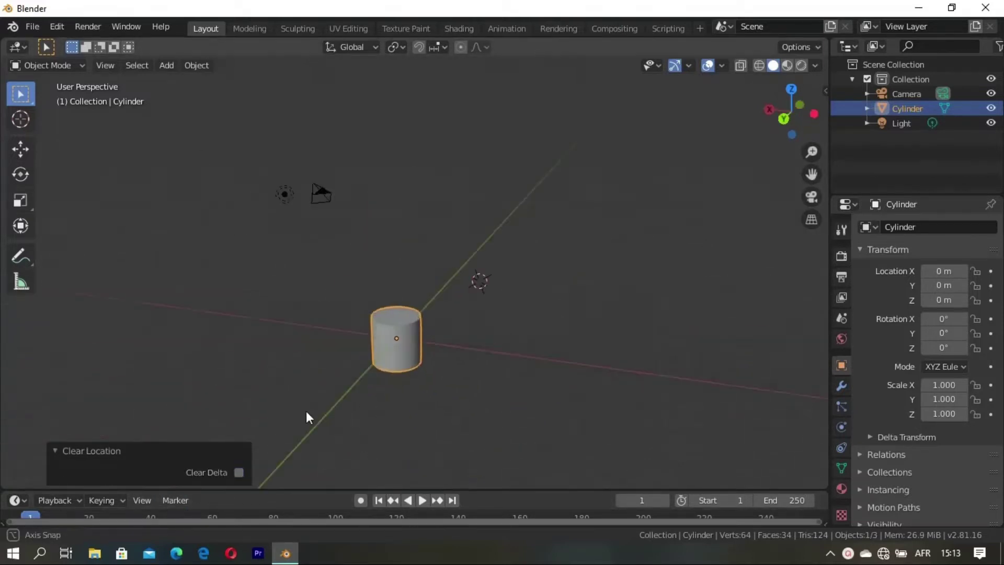
Step: Rotate the cylinder 90° about X so it lies on its side
middle_click_drag(481, 450, 399, 434)
key("KP_7")
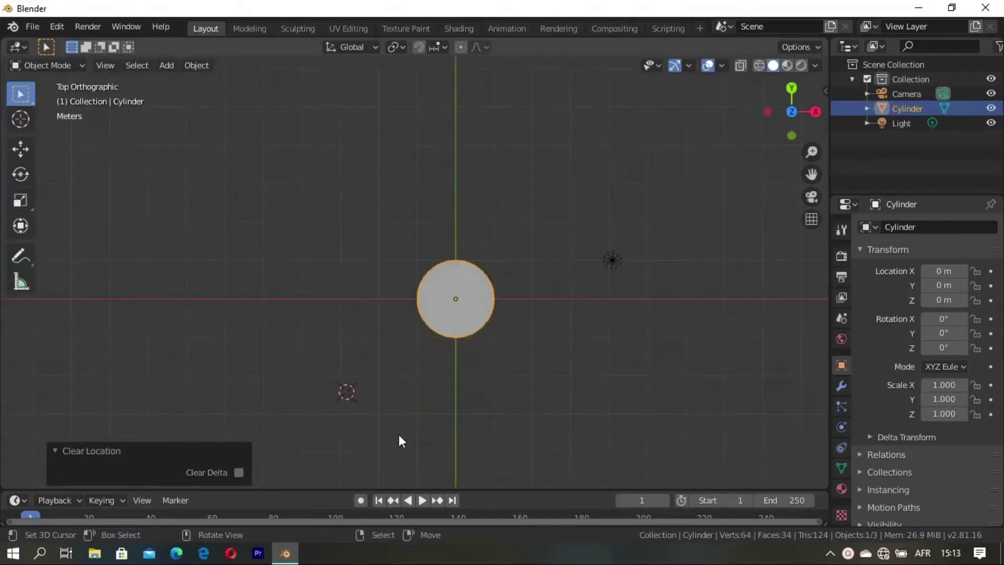
key("ctrl+KP_7")
key("KP_3")
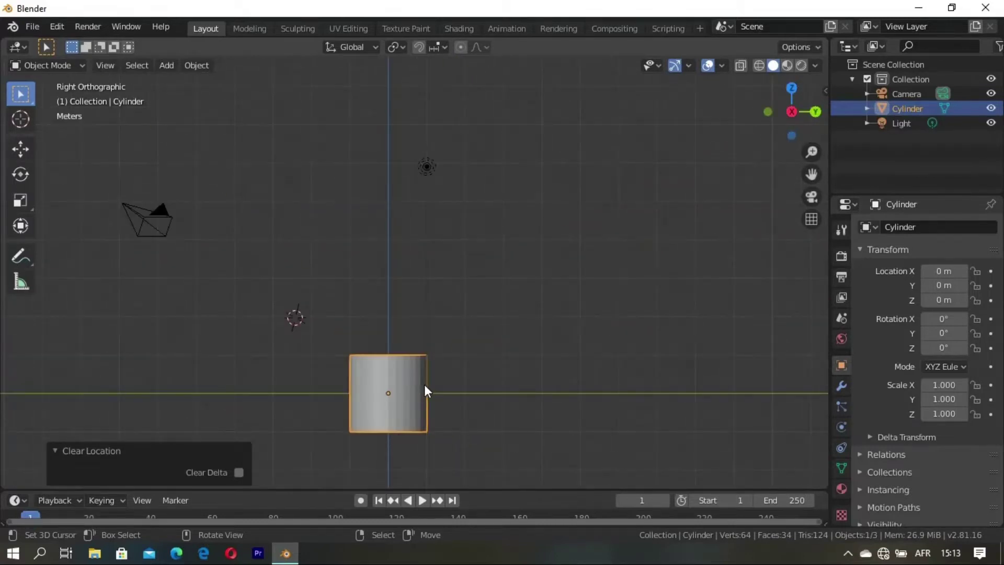
mouse_move(424, 385)
middle_mouse_down()
mouse_move(353, 418)
mouse_move(275, 412)
mouse_move(411, 375)
middle_mouse_up()
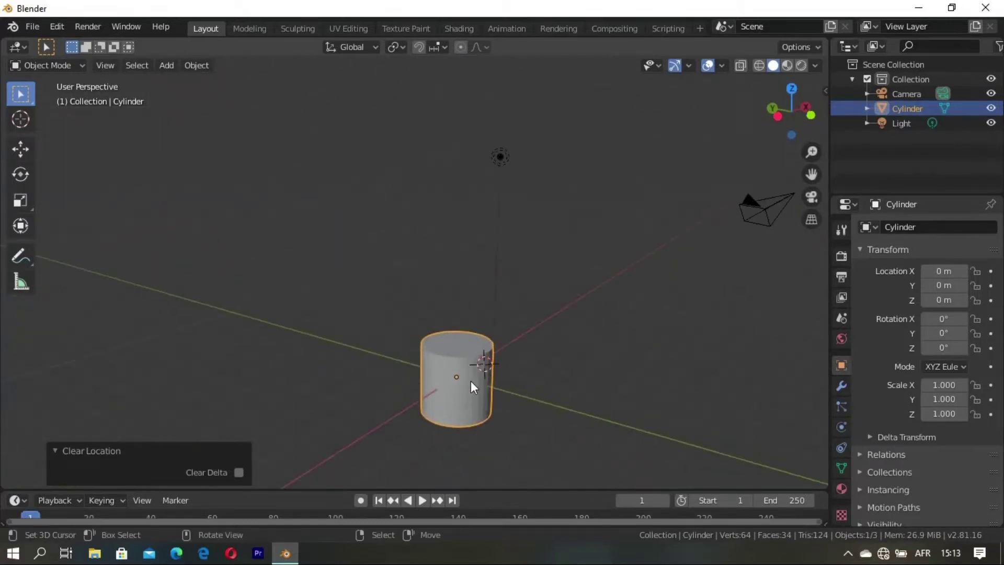
type("rx90")
key("Return")
mouse_move(470, 380)
middle_mouse_down()
mouse_move(428, 420)
mouse_move(441, 415)
mouse_move(453, 322)
mouse_move(413, 342)
mouse_move(383, 340)
middle_mouse_up()
Step: Scale one end cap of the cylinder to 0.513 to taper it like a cup
key("Tab")
key("alt+a")
left_click(373, 379)
key("s")
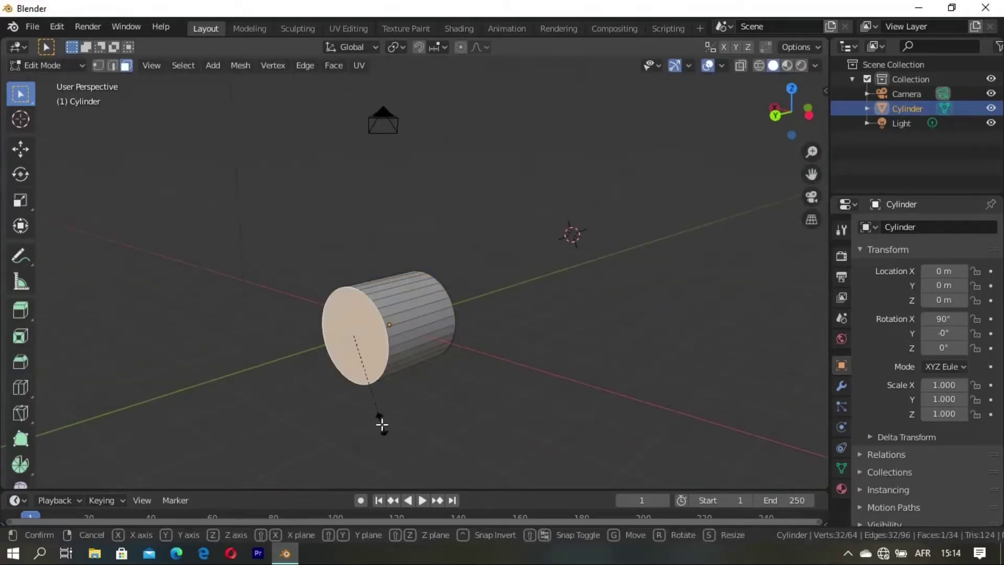
left_click(368, 382)
scroll(371, 392, "up", 2)
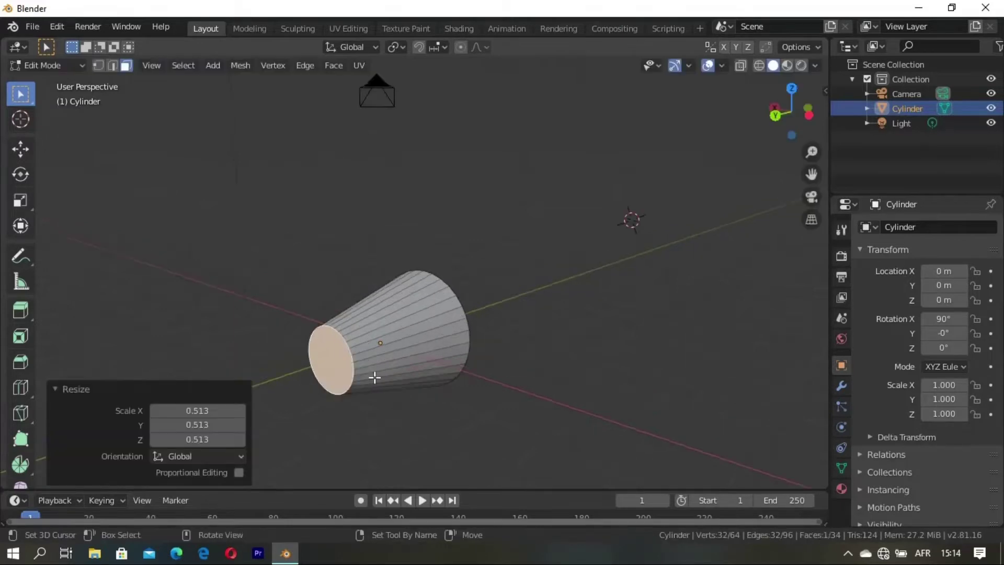
mouse_move(372, 392)
middle_mouse_down()
mouse_move(393, 347)
mouse_move(378, 360)
mouse_move(454, 326)
mouse_move(510, 319)
mouse_move(604, 352)
mouse_move(629, 342)
mouse_move(679, 352)
middle_mouse_up()
scroll(399, 360, "up", 2)
key("alt+a")
key("Tab")
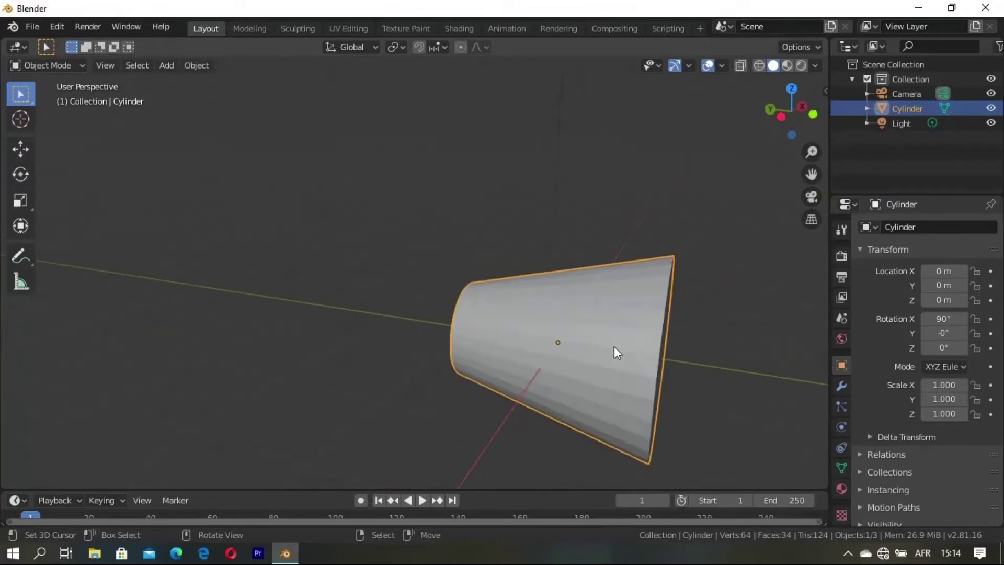
Step: Scale the whole cylinder along Y to shorten it lengthwise
key("s")
key("y")
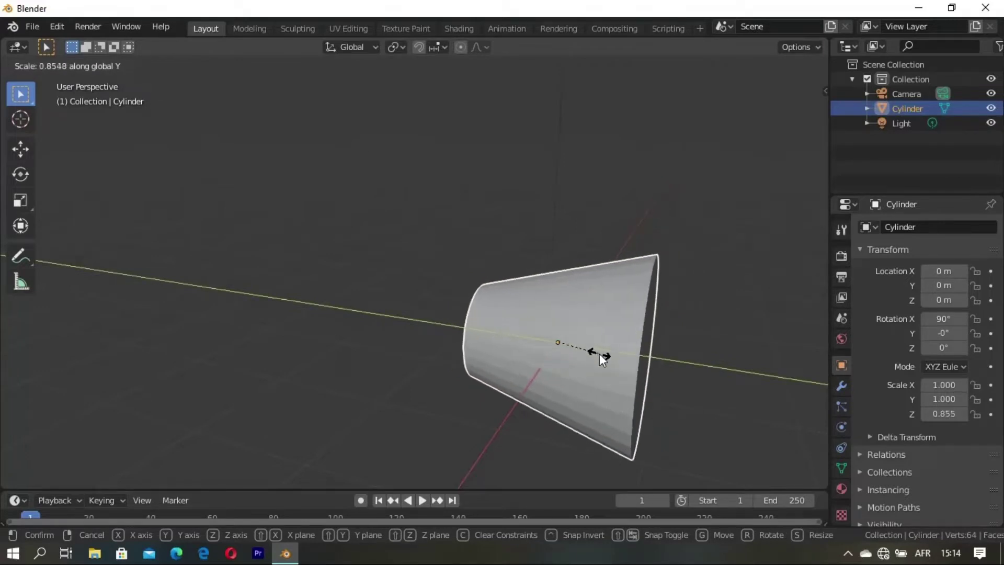
left_click(612, 370)
mouse_move(567, 352)
middle_mouse_down()
mouse_move(557, 367)
mouse_move(498, 332)
mouse_move(506, 333)
mouse_move(381, 303)
mouse_move(384, 277)
middle_mouse_up()
Step: Add a loop cut near the narrow end and scale it to 0.821 to form a neck
key("Tab")
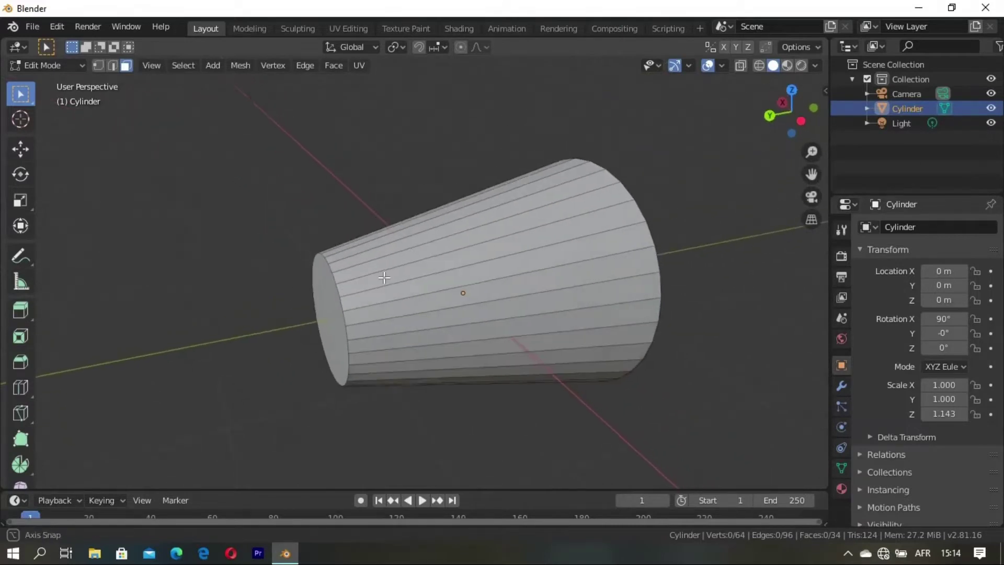
key("ctrl+r")
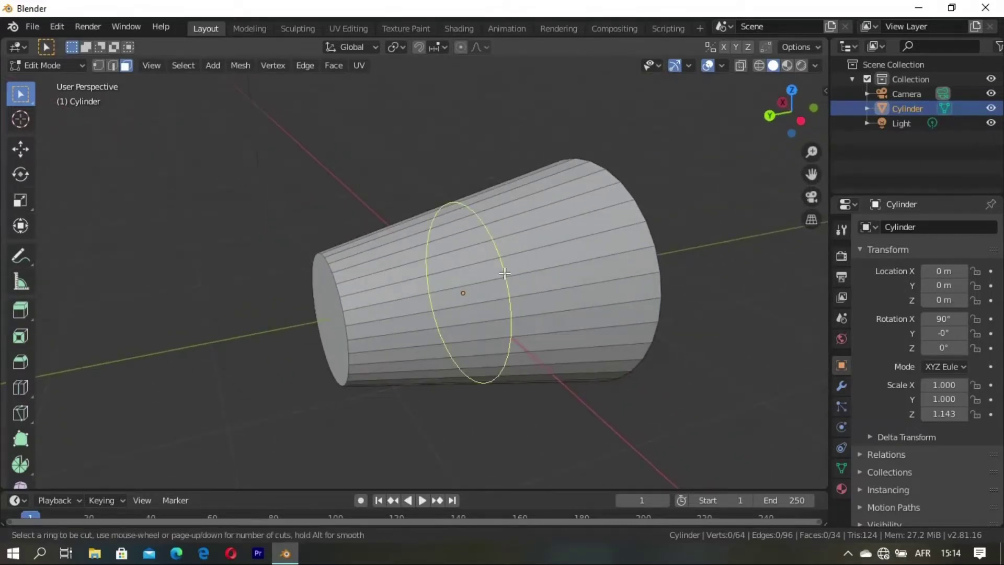
left_click(505, 273)
left_click(424, 309)
key("s")
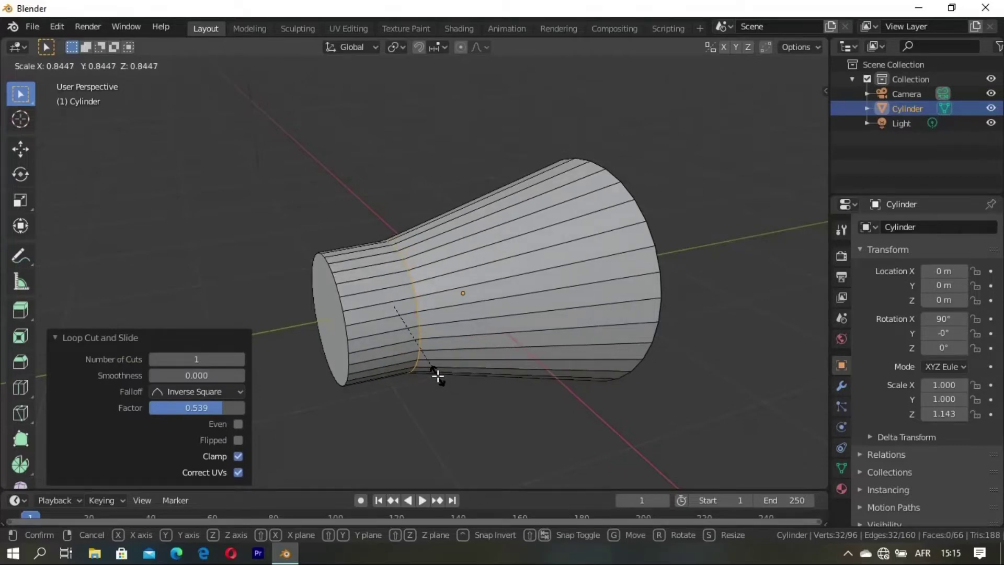
left_click(437, 371)
mouse_move(438, 371)
middle_mouse_down()
mouse_move(455, 331)
mouse_move(466, 343)
mouse_move(481, 329)
mouse_move(478, 343)
mouse_move(540, 331)
mouse_move(491, 314)
mouse_move(489, 371)
mouse_move(476, 356)
mouse_move(466, 336)
mouse_move(494, 314)
mouse_move(461, 330)
mouse_move(495, 316)
mouse_move(493, 257)
middle_mouse_up()
left_click(489, 372)
scroll(502, 269, "up", 2)
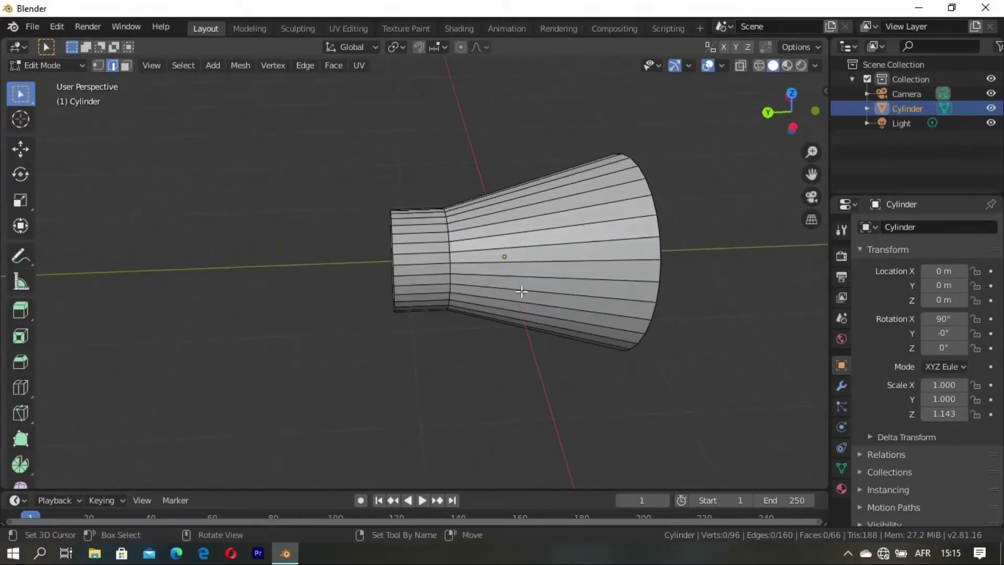
mouse_move(529, 314)
middle_mouse_down()
mouse_move(489, 284)
mouse_move(679, 352)
mouse_move(568, 346)
mouse_move(582, 343)
mouse_move(566, 372)
mouse_move(474, 319)
middle_mouse_up()
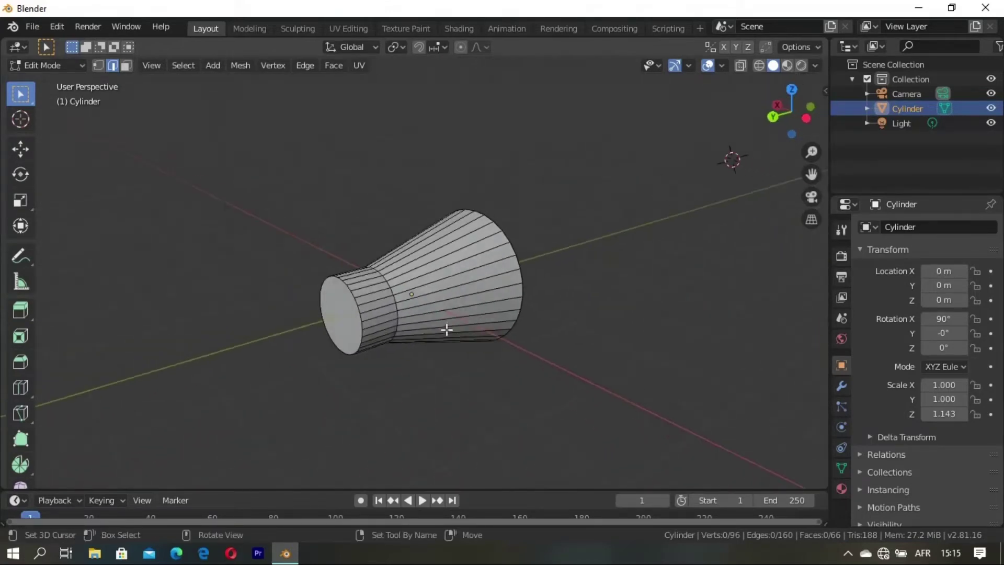
Step: Place a second edge loop around the middle of the flared section
left_click(463, 307)
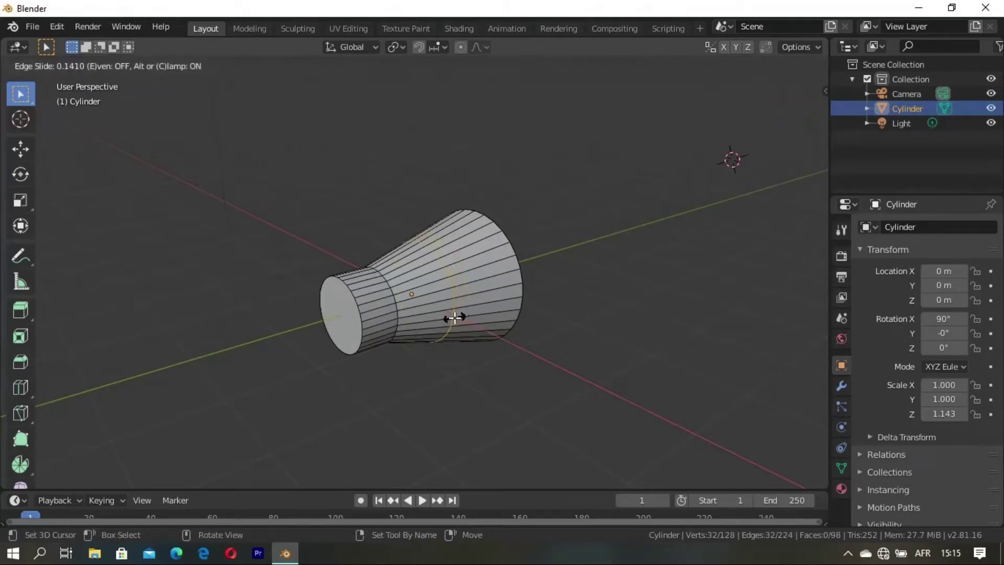
left_click(453, 318)
key("alt+a")
middle_click_drag(473, 331, 465, 303)
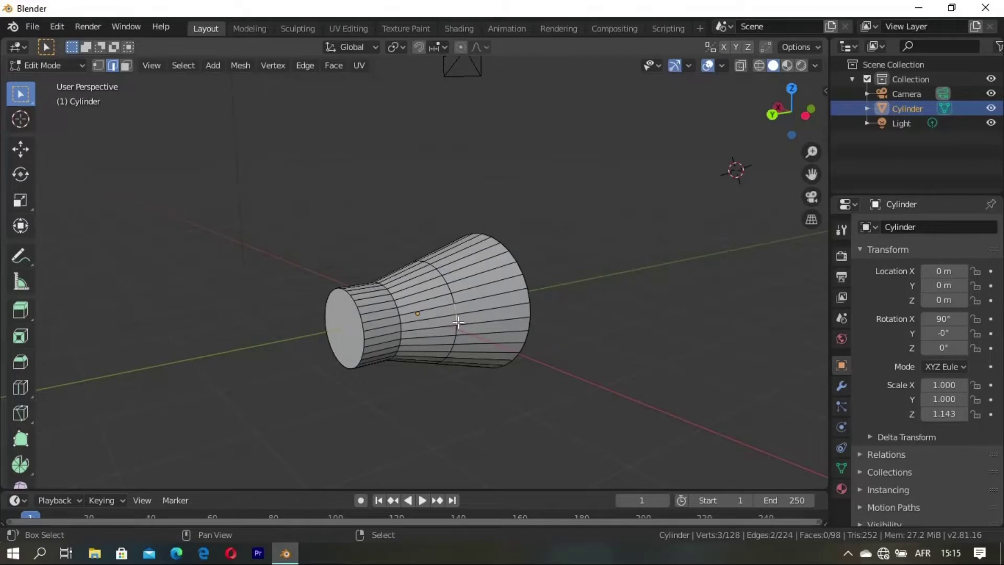
mouse_move(457, 331)
middle_mouse_down()
mouse_move(460, 313)
mouse_move(434, 298)
mouse_move(280, 254)
middle_mouse_up()
middle_click_drag(333, 229, 442, 221)
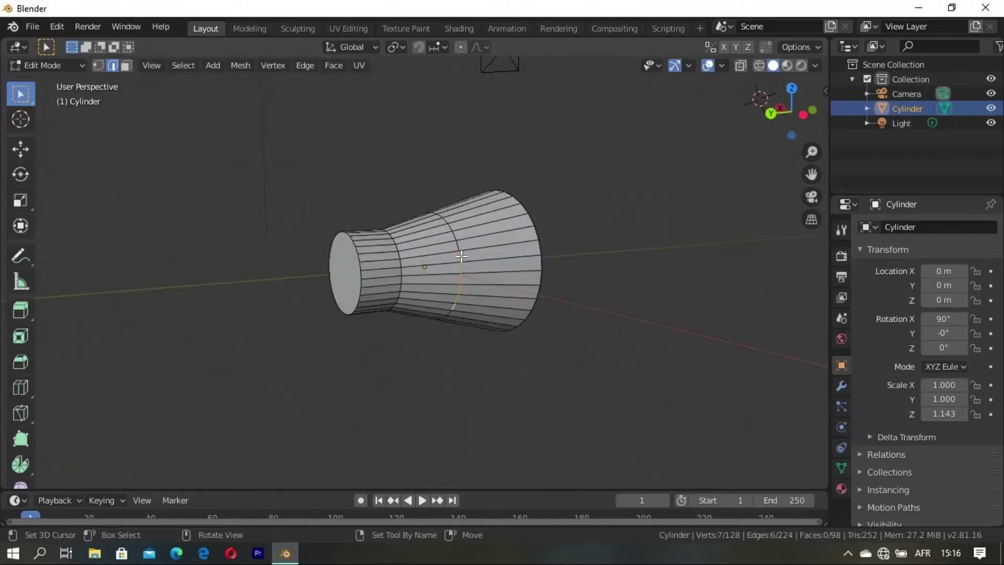
Step: Orbit and zoom around the lamp head to inspect the new loop
middle_click_drag(436, 280, 455, 304)
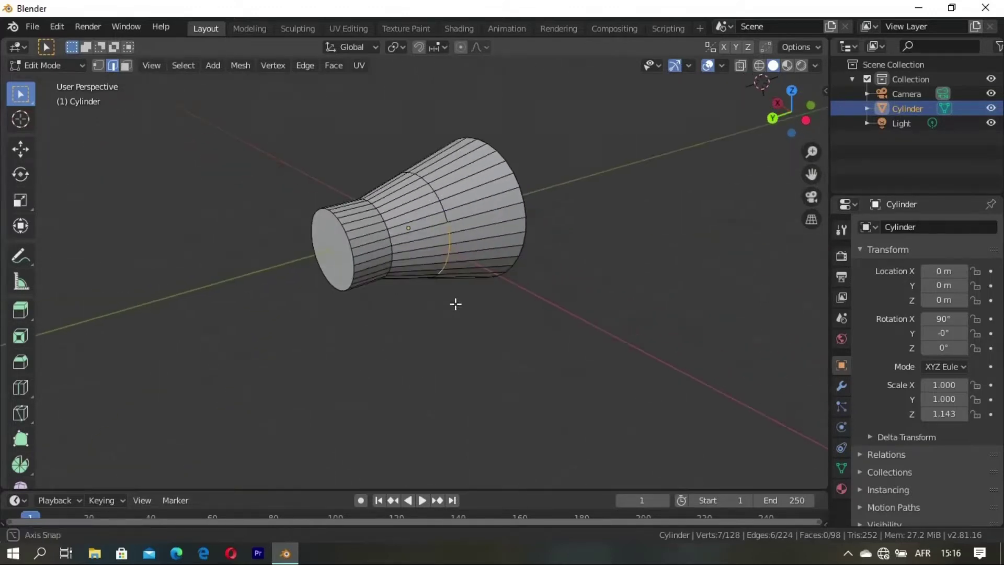
mouse_move(418, 180)
middle_mouse_down()
mouse_move(361, 272)
mouse_move(272, 352)
mouse_move(358, 299)
mouse_move(439, 275)
mouse_move(300, 256)
mouse_move(33, 269)
middle_mouse_up()
scroll(440, 276, "up", 5)
scroll(101, 370, "up", 3)
mouse_move(101, 369)
middle_mouse_down()
mouse_move(250, 328)
mouse_move(262, 359)
middle_mouse_up()
scroll(249, 329, "down", 4)
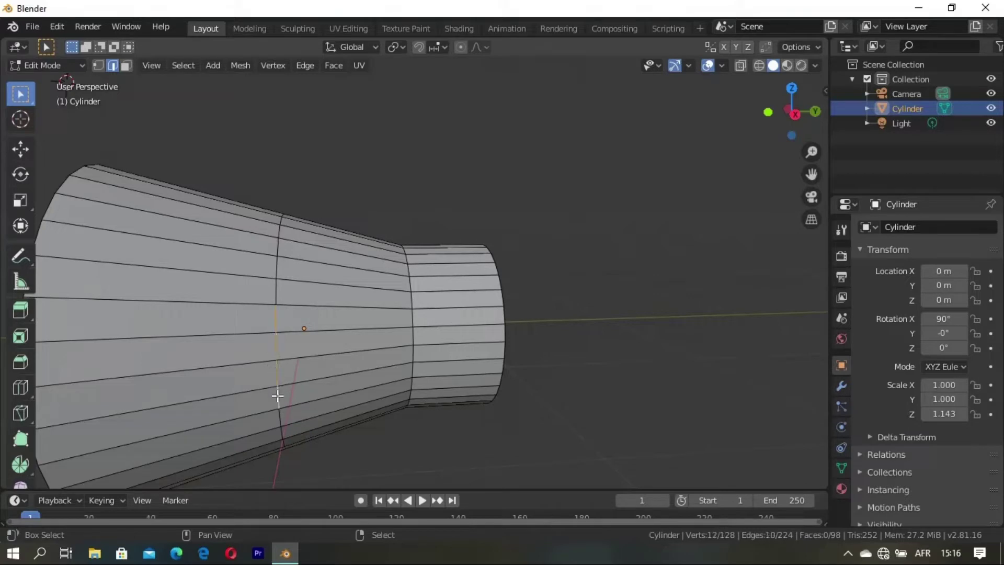
scroll(320, 393, "down", 3)
scroll(321, 392, "down", 2)
middle_click_drag(320, 392, 329, 394)
Step: Scale the second edge loop inward to 0.781
key("s")
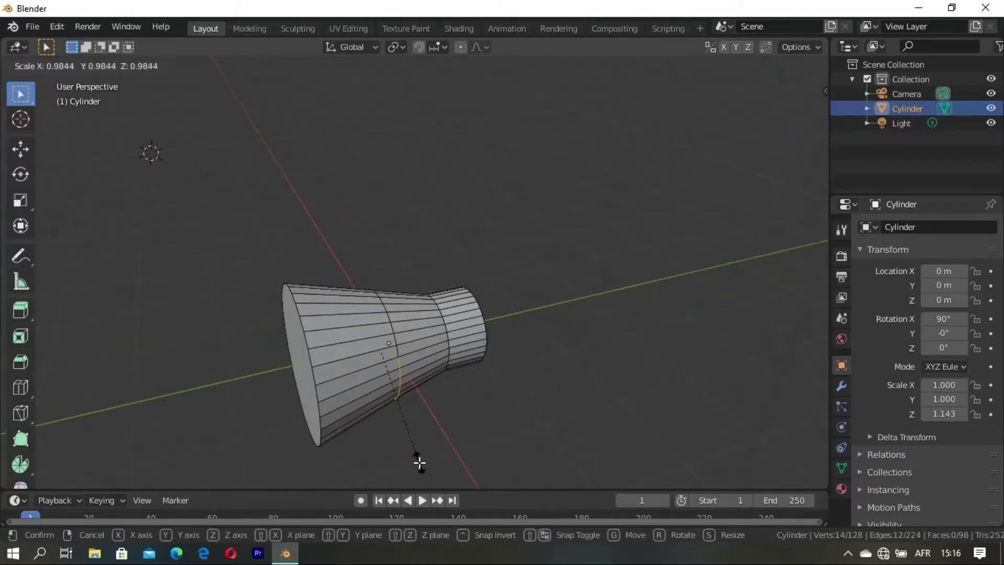
left_click(411, 442)
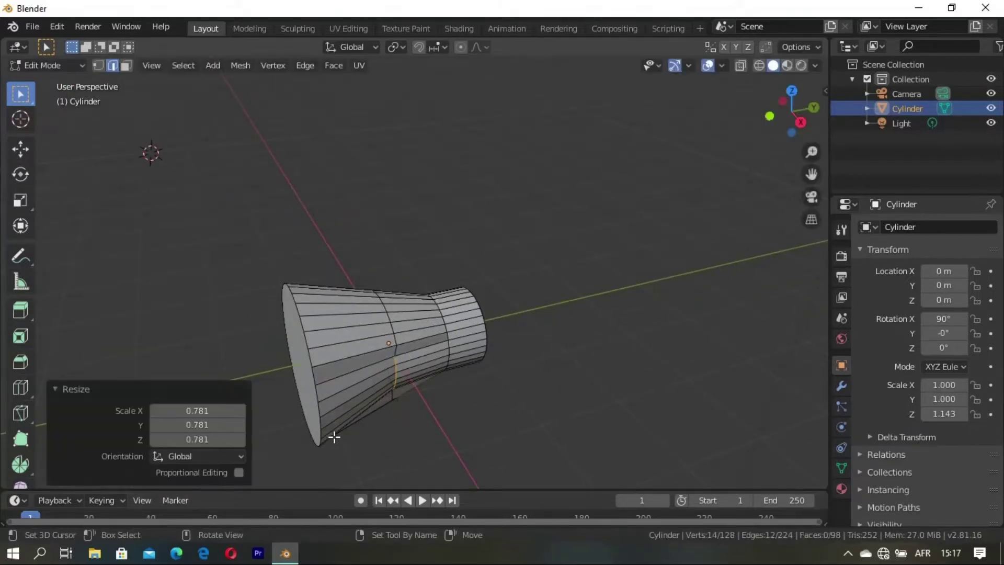
mouse_move(331, 435)
middle_mouse_down()
mouse_move(469, 395)
mouse_move(487, 408)
mouse_move(503, 345)
mouse_move(332, 329)
mouse_move(291, 354)
mouse_move(308, 315)
mouse_move(333, 326)
mouse_move(359, 291)
mouse_move(347, 309)
mouse_move(366, 305)
mouse_move(377, 320)
middle_mouse_up()
key("alt+a")
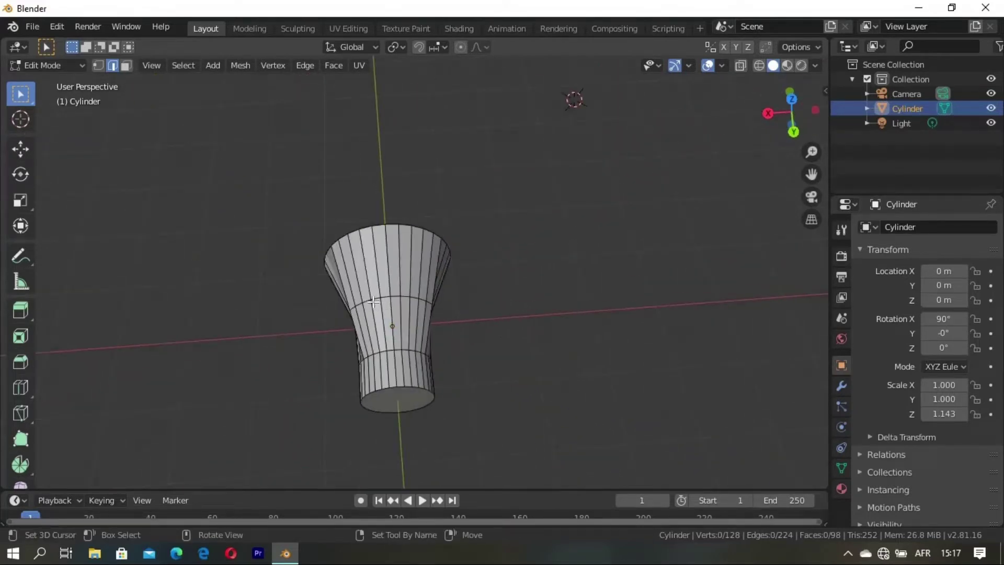
Step: Select part of the loop and scale it to 0.801 for a waisted profile
middle_click_drag(369, 302, 392, 293)
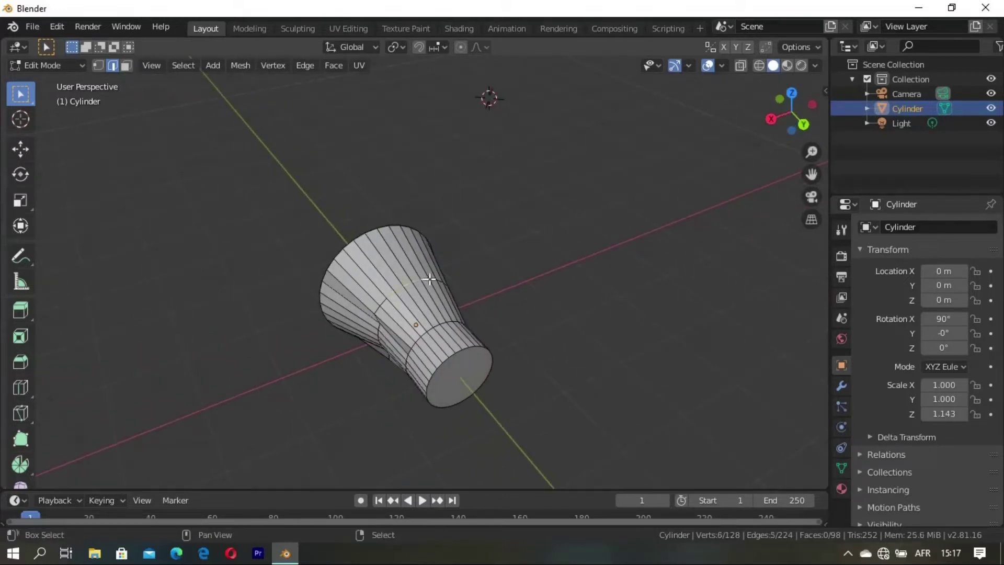
mouse_move(429, 278)
middle_mouse_down()
mouse_move(393, 330)
mouse_move(376, 287)
mouse_move(426, 254)
middle_mouse_up()
left_click(393, 330, "shift")
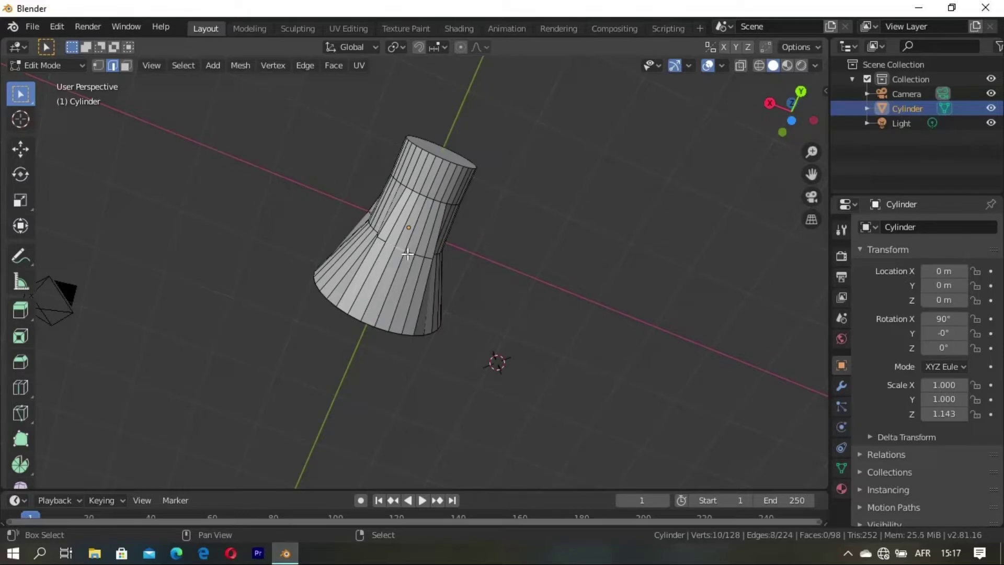
mouse_move(412, 256)
middle_mouse_down()
mouse_move(397, 293)
mouse_move(350, 323)
mouse_move(392, 370)
mouse_move(455, 246)
mouse_move(472, 295)
mouse_move(435, 335)
mouse_move(522, 324)
mouse_move(328, 352)
mouse_move(340, 332)
mouse_move(253, 387)
mouse_move(318, 345)
mouse_move(336, 356)
mouse_move(591, 361)
middle_mouse_up()
key("s")
left_click(386, 356)
scroll(435, 335, "up", 2)
key("Tab")
key("Tab")
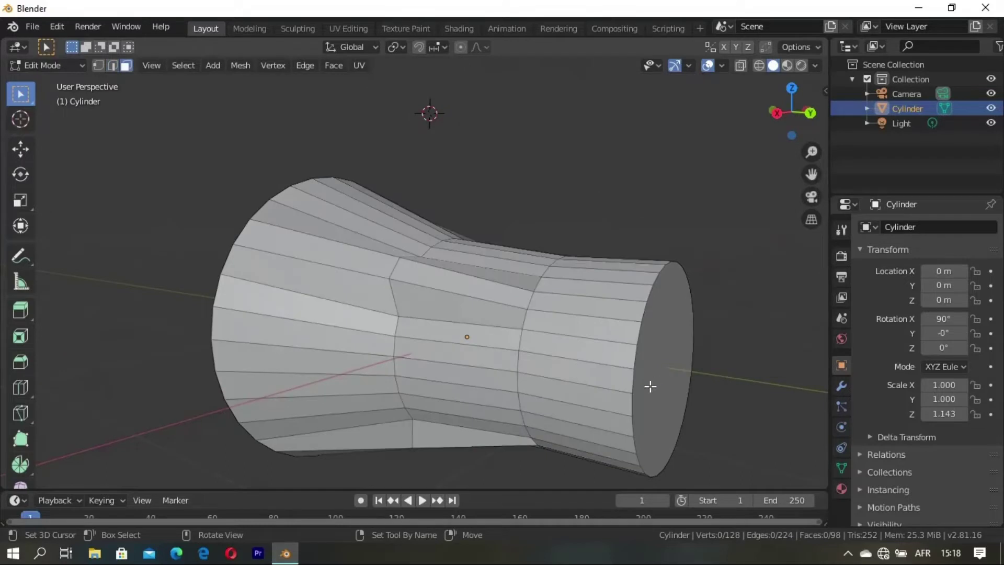
Step: Select the narrow end cap and shrink it slightly
left_click(650, 386)
key("s")
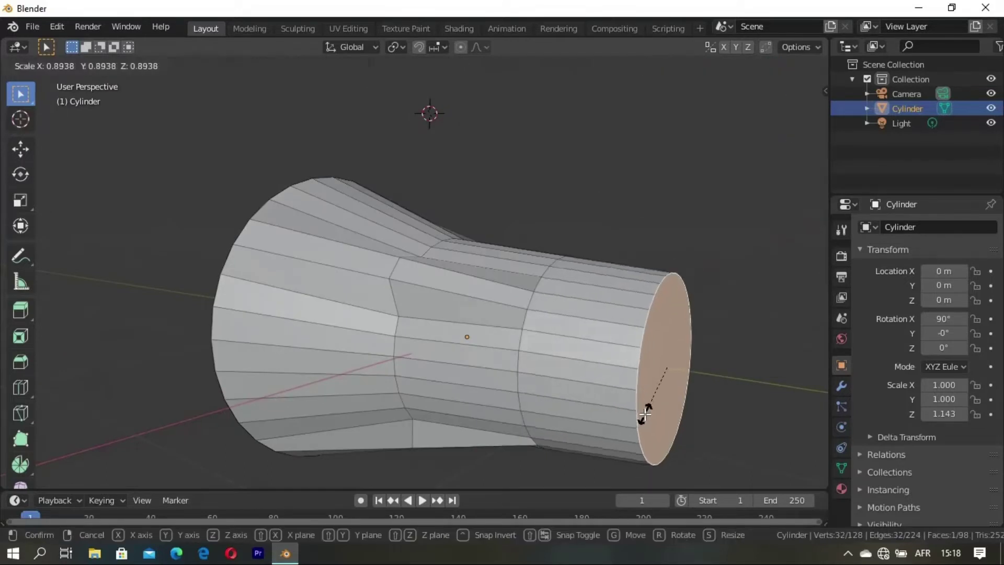
left_click(656, 396)
mouse_move(656, 396)
middle_mouse_down()
mouse_move(601, 376)
mouse_move(498, 388)
mouse_move(511, 397)
middle_mouse_up()
key("alt+a")
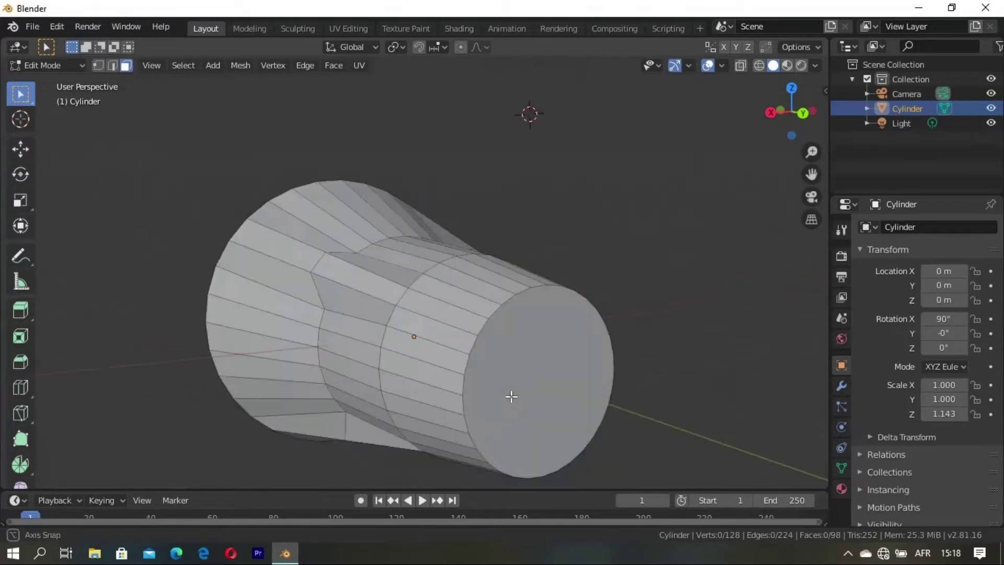
left_click(517, 421)
key("e")
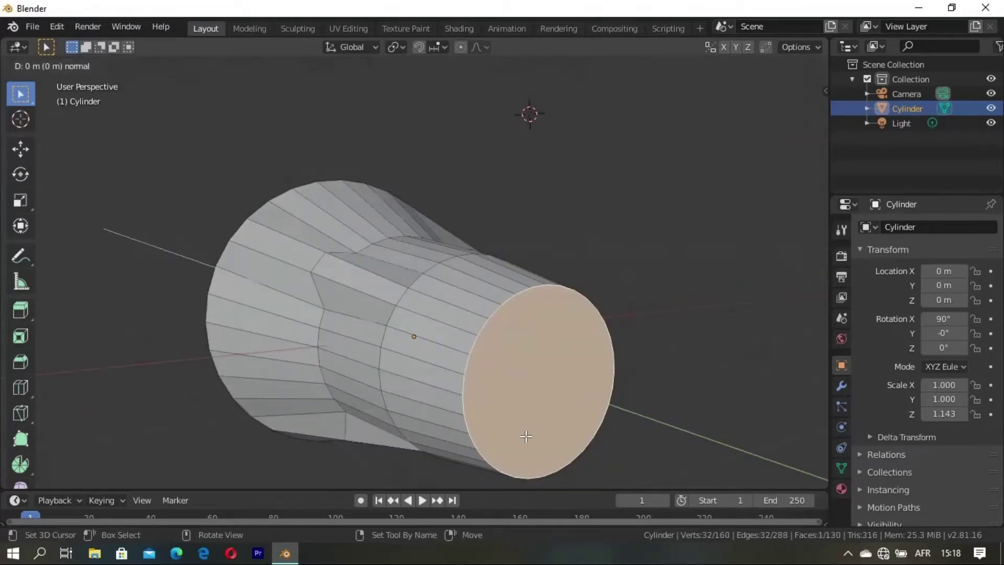
right_click(522, 430)
Step: Inset the end face by 0.08639 m and push it 0.107 m inward
key("i")
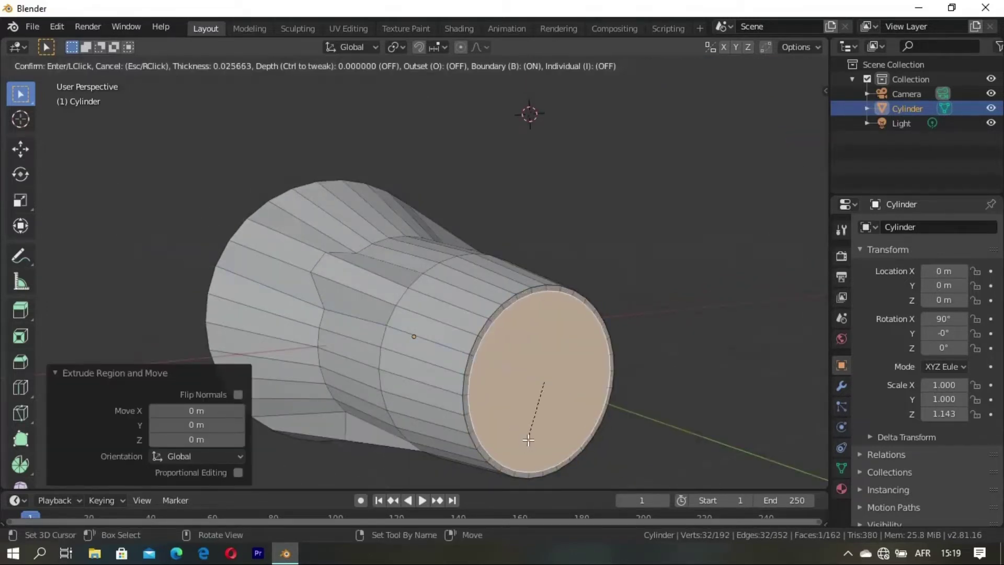
left_click(528, 426)
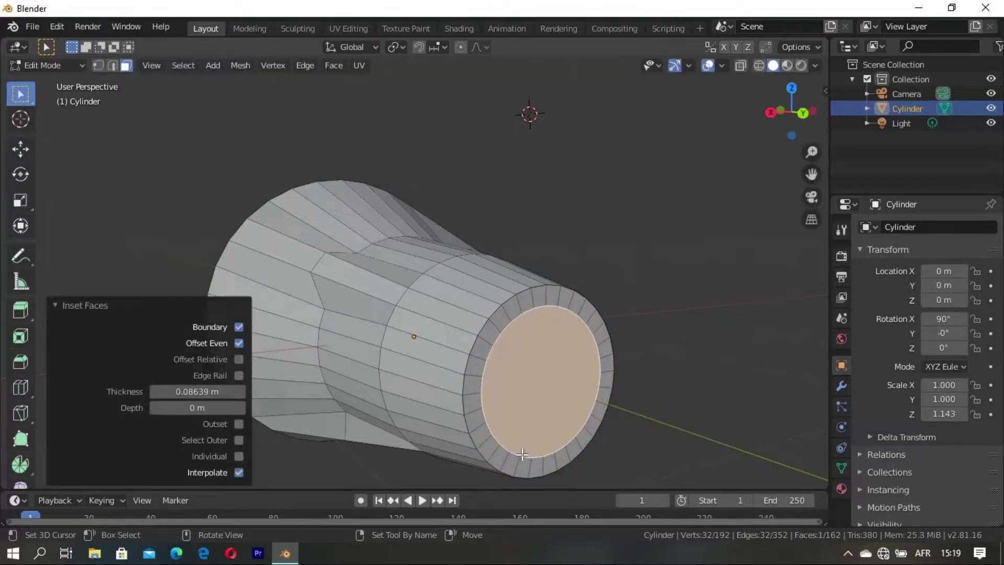
key("e")
right_click(513, 438)
middle_click_drag(513, 438, 496, 411)
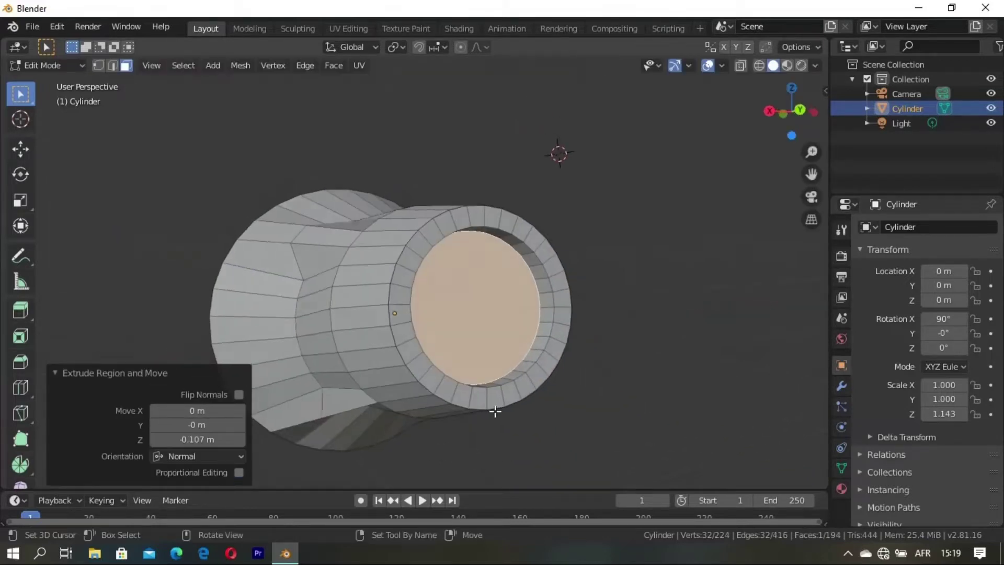
key("alt+a")
middle_click_drag(442, 354, 446, 356)
mouse_move(370, 354)
middle_mouse_down()
mouse_move(387, 300)
mouse_move(353, 339)
middle_mouse_up()
Step: In edge select mode, bevel one ridge edge of the facet
key("2")
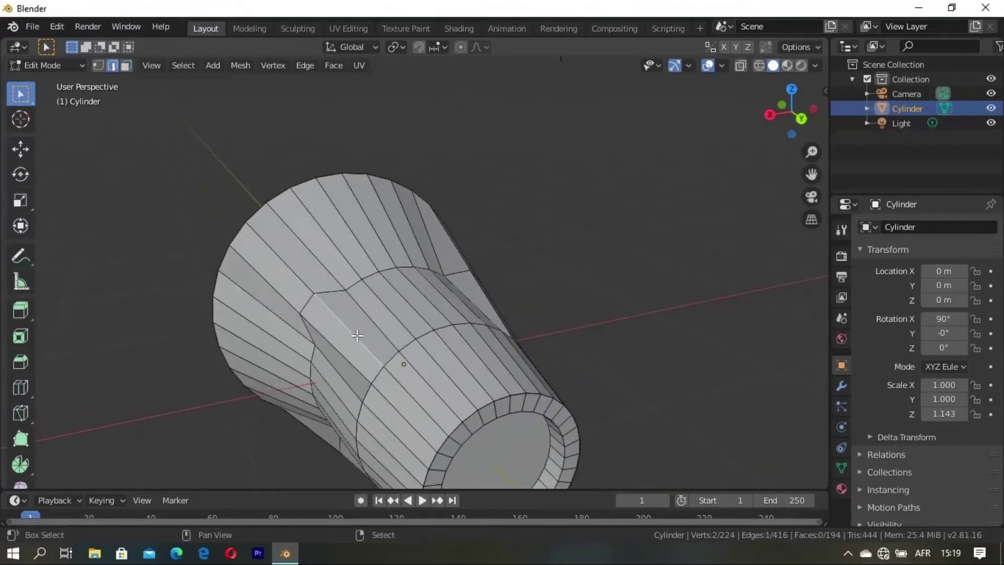
mouse_move(372, 406)
middle_mouse_down()
mouse_move(372, 333)
mouse_move(360, 349)
mouse_move(374, 405)
middle_mouse_up()
left_click(367, 318, "ctrl")
key("alt+a")
left_click(351, 335)
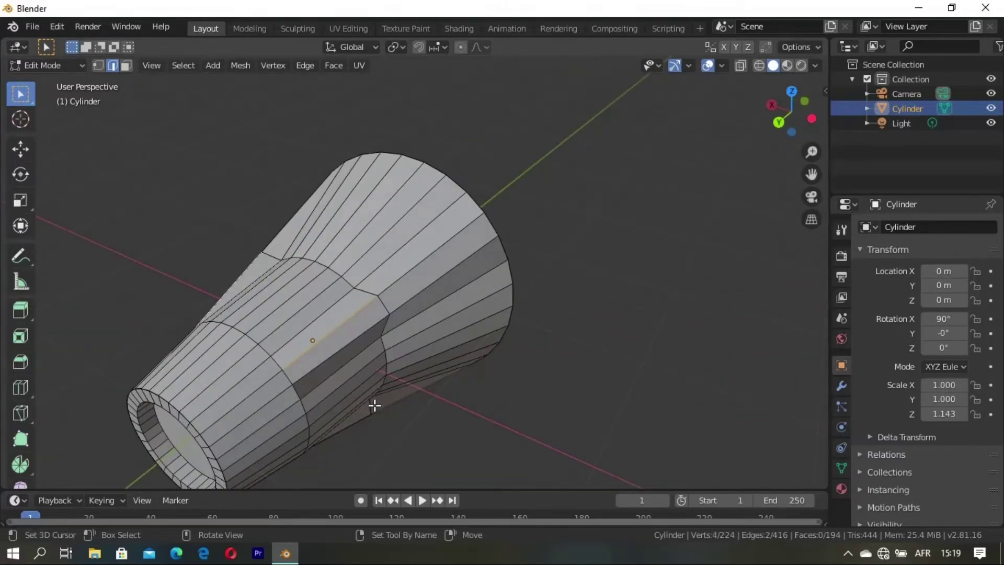
key("ctrl+b")
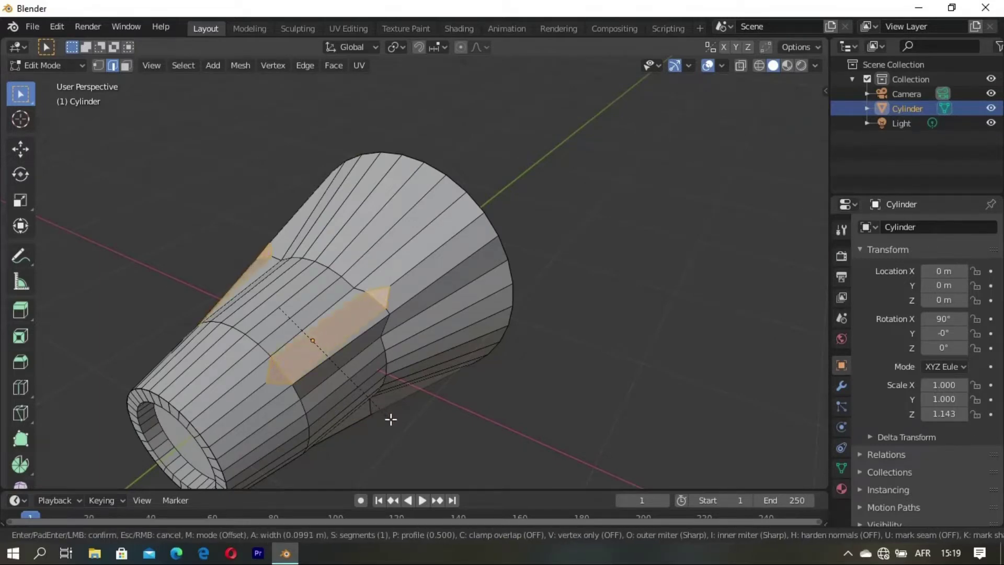
left_click(391, 419)
mouse_move(391, 418)
middle_mouse_down()
mouse_move(474, 380)
mouse_move(462, 368)
mouse_move(363, 386)
mouse_move(405, 375)
mouse_move(368, 372)
middle_mouse_up()
key("alt+a")
Step: Bevel the facet's other ridge edges
key("Tab")
key("Tab")
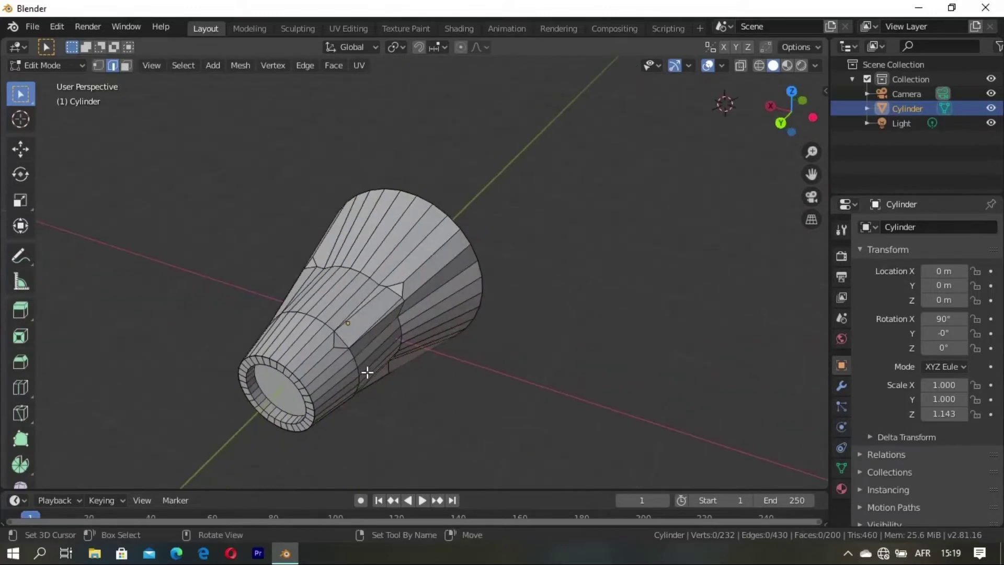
key("Tab")
key("Tab")
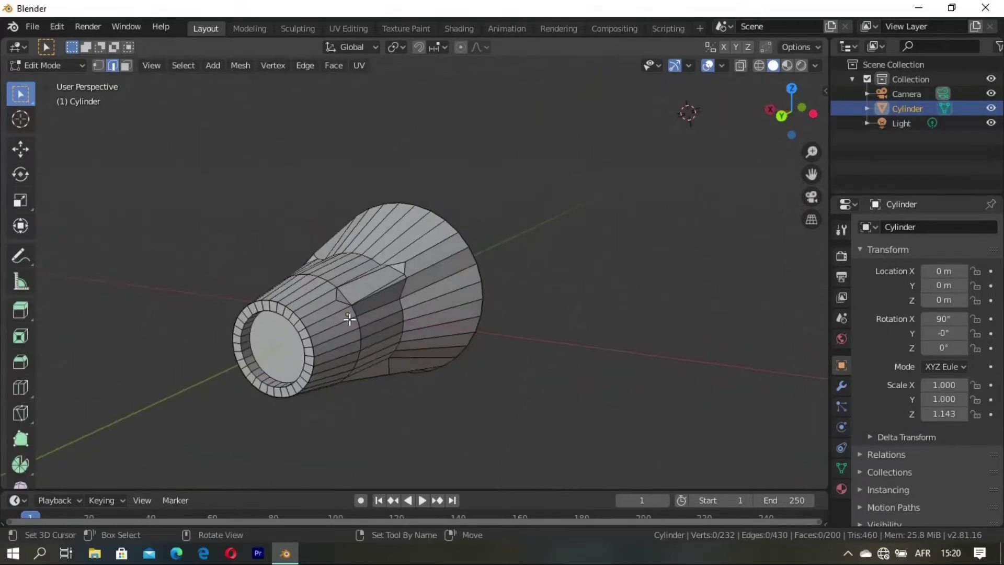
scroll(357, 313, "up", 5)
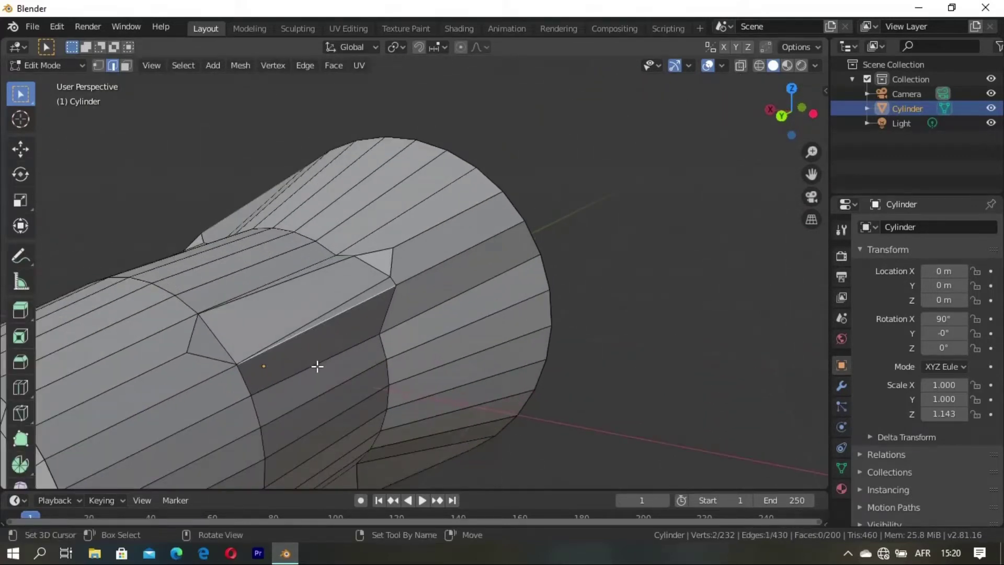
key("ctrl+b")
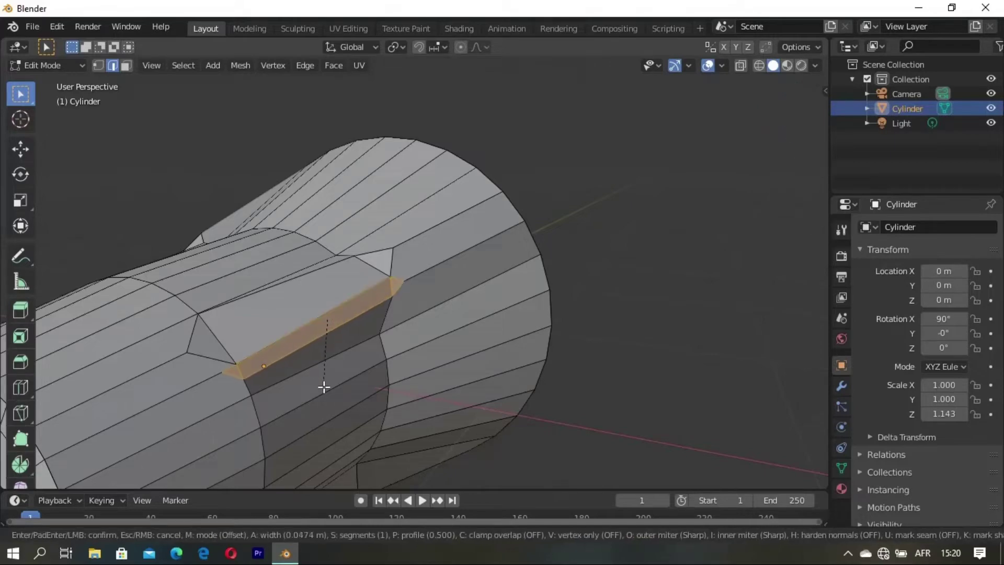
left_click(321, 378)
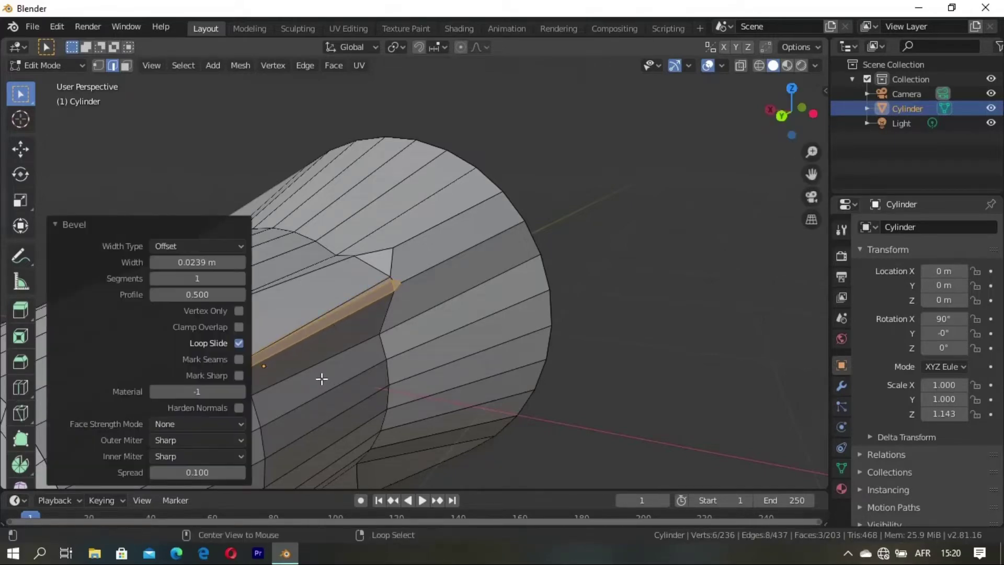
key("alt+a")
middle_click_drag(321, 381, 368, 364)
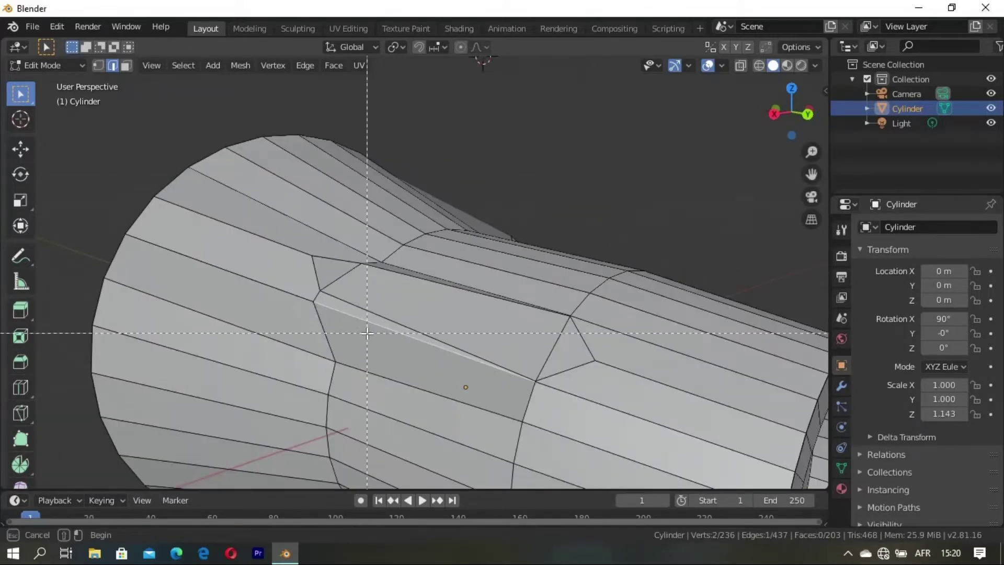
key("Escape")
key("ctrl+b")
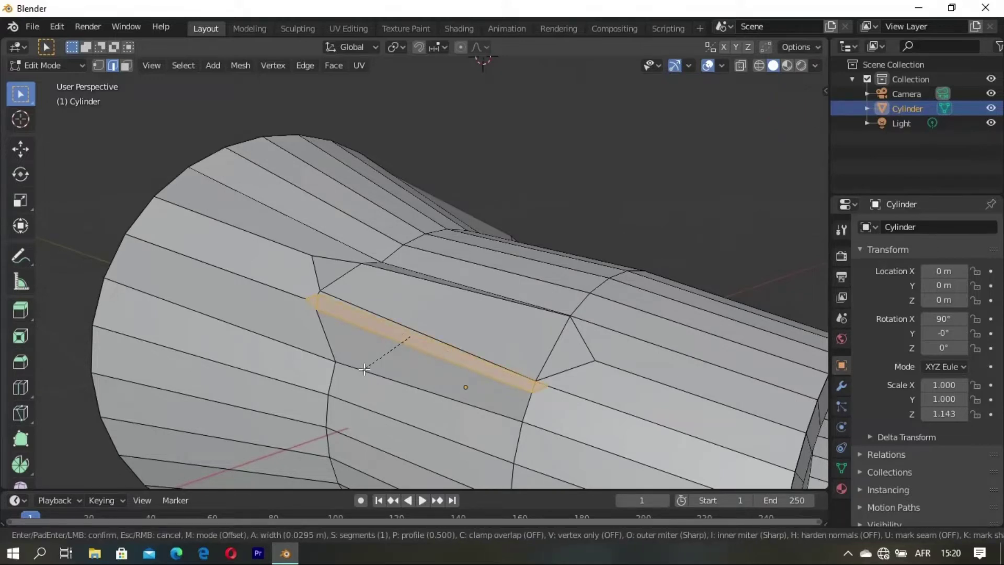
left_click(364, 369)
key("alt+a")
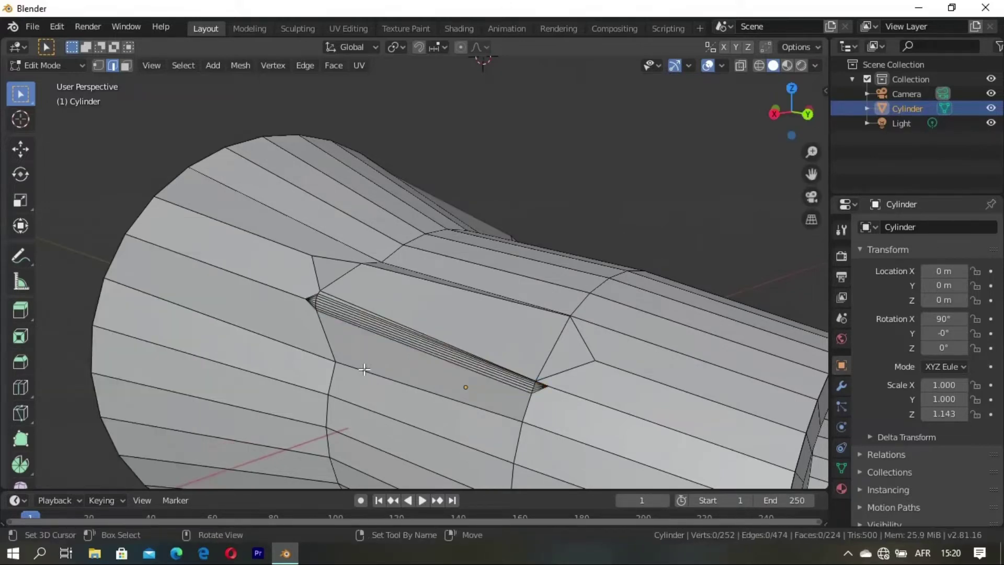
Step: Set the bevel to 0.0212 m over 3 segments, then start selecting faces
key("Tab")
scroll(457, 344, "down", 4)
mouse_move(457, 346)
middle_mouse_down()
mouse_move(292, 375)
mouse_move(444, 348)
mouse_move(538, 300)
mouse_move(334, 371)
mouse_move(410, 344)
mouse_move(329, 359)
middle_mouse_up()
key("alt+a")
key("Tab")
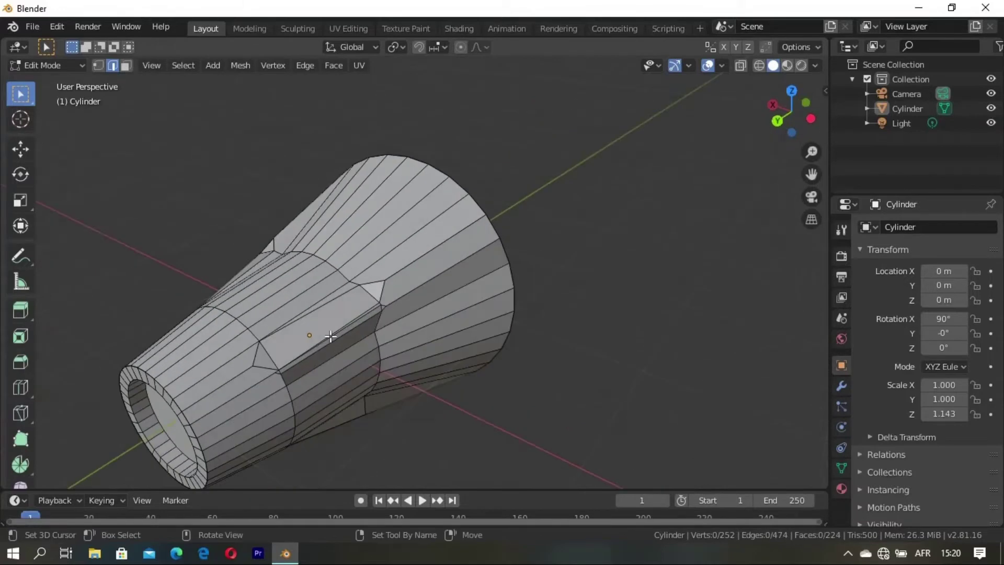
left_click(343, 398)
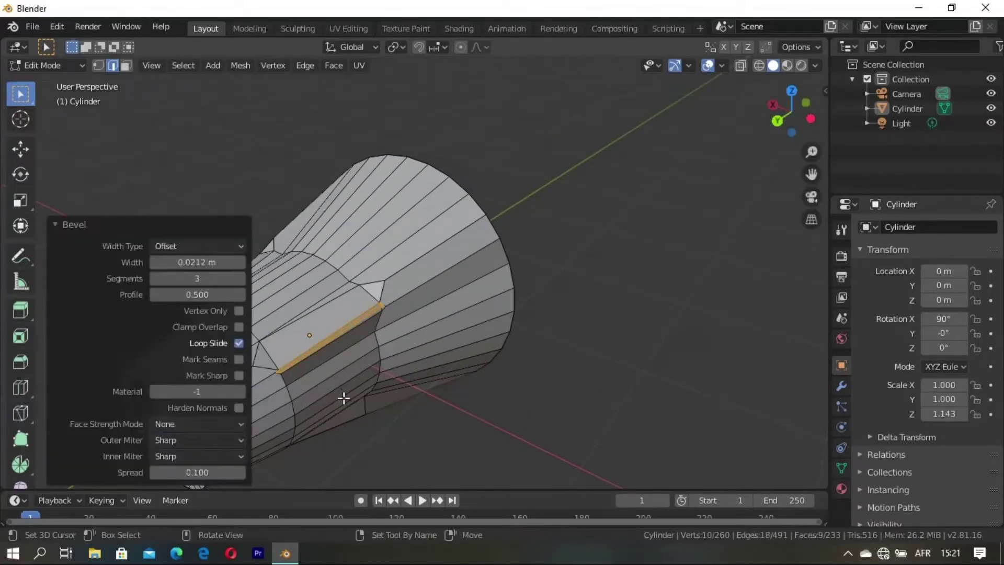
mouse_move(343, 398)
middle_mouse_down()
mouse_move(366, 382)
mouse_move(497, 392)
middle_mouse_up()
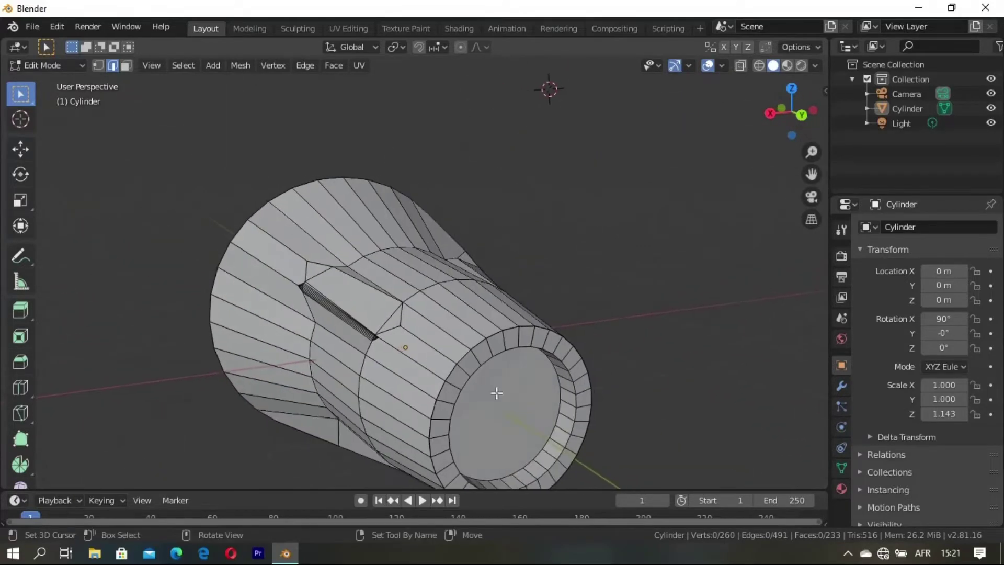
key("3")
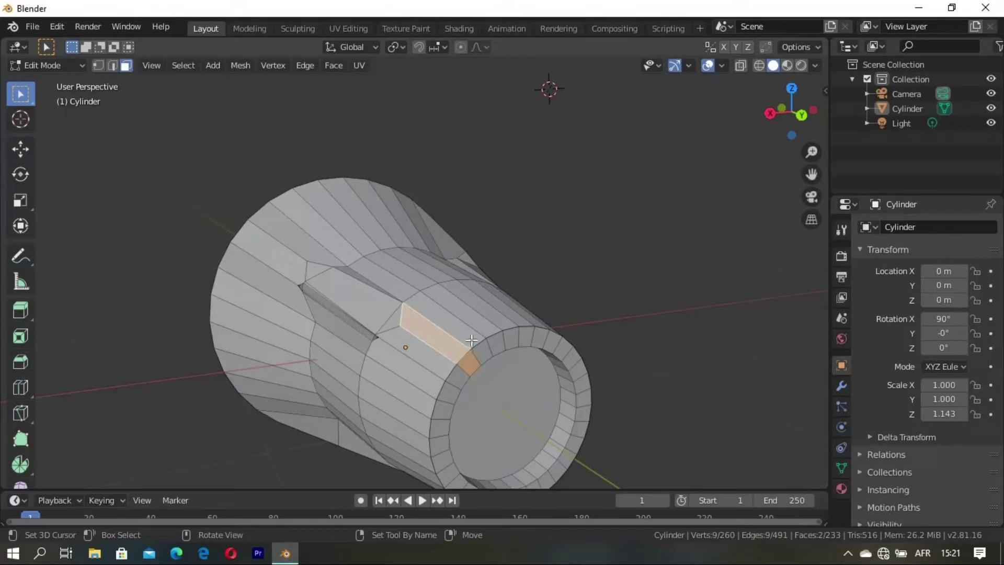
left_click(485, 326, "shift")
mouse_move(497, 341)
middle_mouse_down()
mouse_move(376, 384)
mouse_move(282, 356)
middle_mouse_up()
Step: Shift-select alternating side and rim faces around the narrow end
left_click(283, 356, "shift")
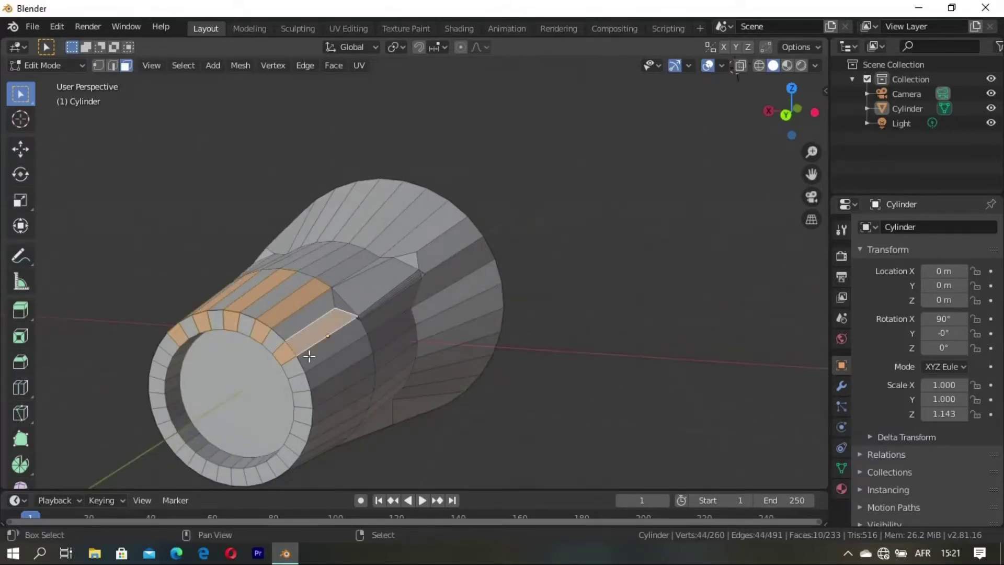
left_click(311, 363, "shift")
left_click(303, 421, "shift")
left_click(335, 401, "shift")
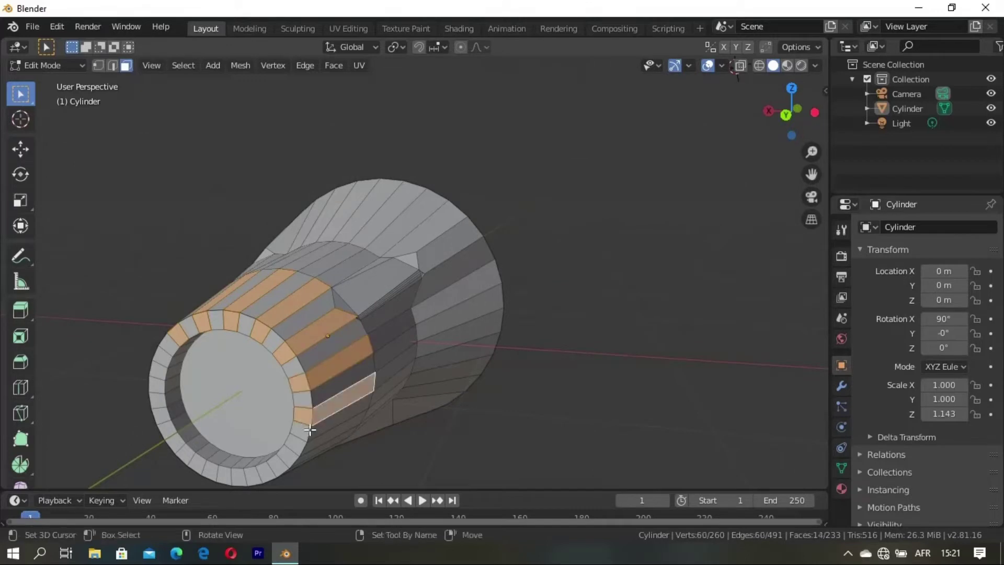
middle_click_drag(335, 402, 296, 308)
left_click(275, 335, "shift")
left_click(278, 347, "shift")
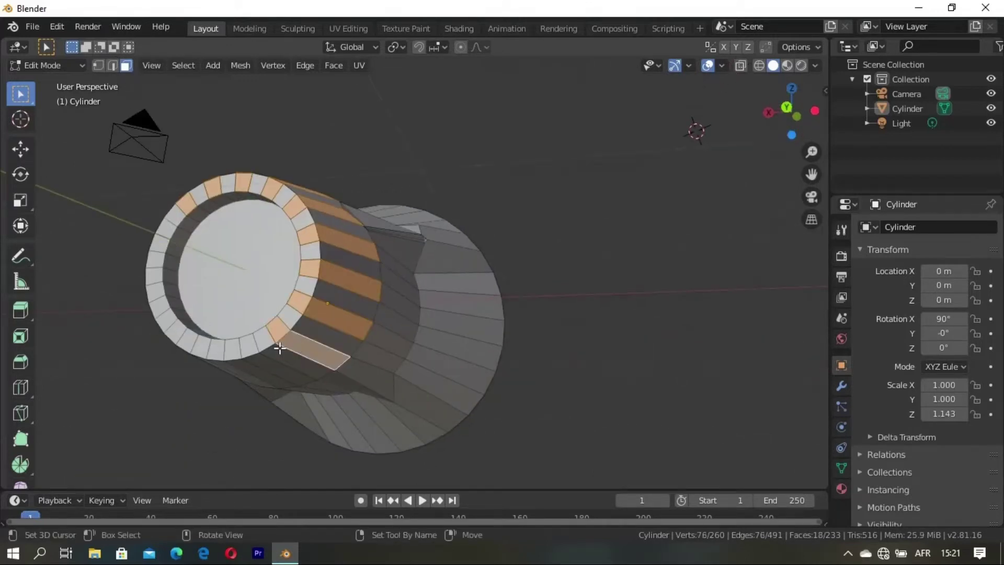
middle_click_drag(277, 348, 337, 258)
left_click(310, 287, "shift")
left_click(305, 247, "shift")
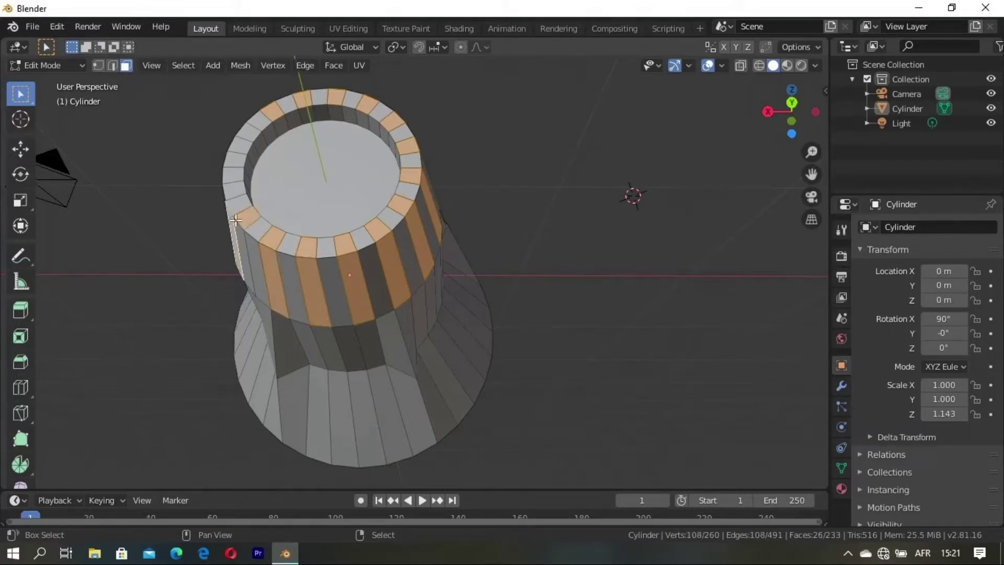
Step: Add the remaining alternate faces near the top rim and set Pivot Point to Individual Origins
middle_click_drag(250, 132, 328, 215)
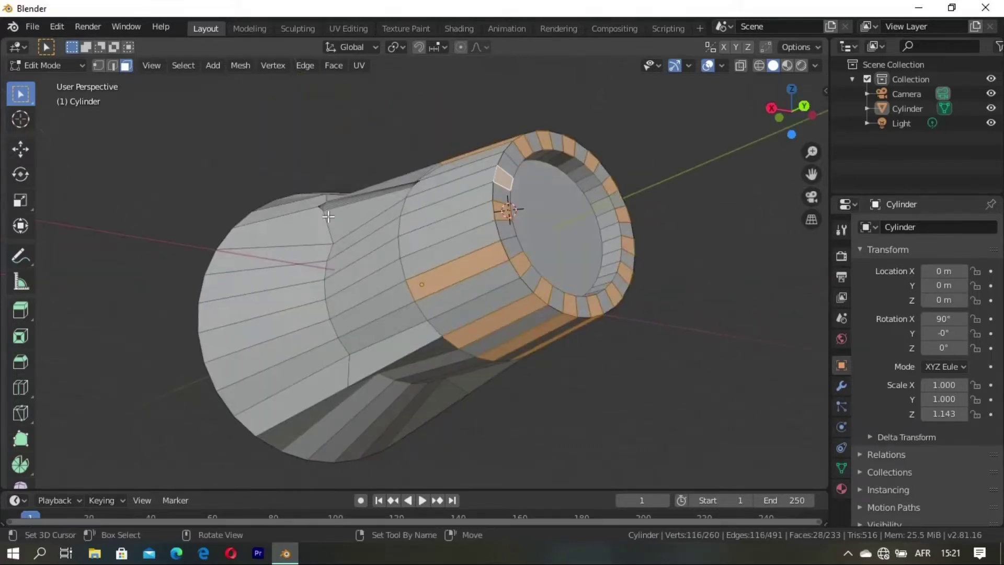
left_click(477, 285, "shift")
left_click(451, 254, "shift")
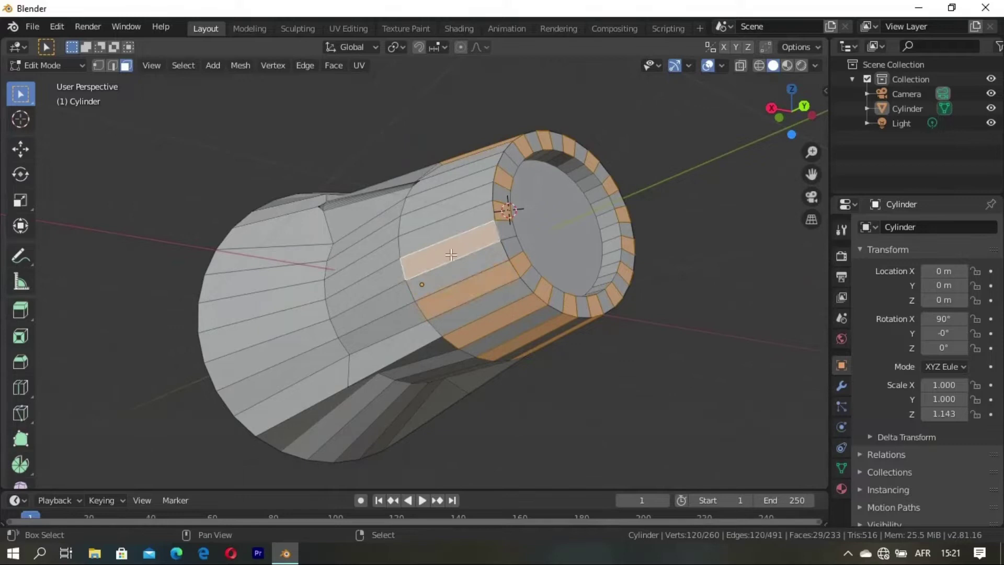
left_click(501, 233, "shift")
left_click(500, 198, "shift")
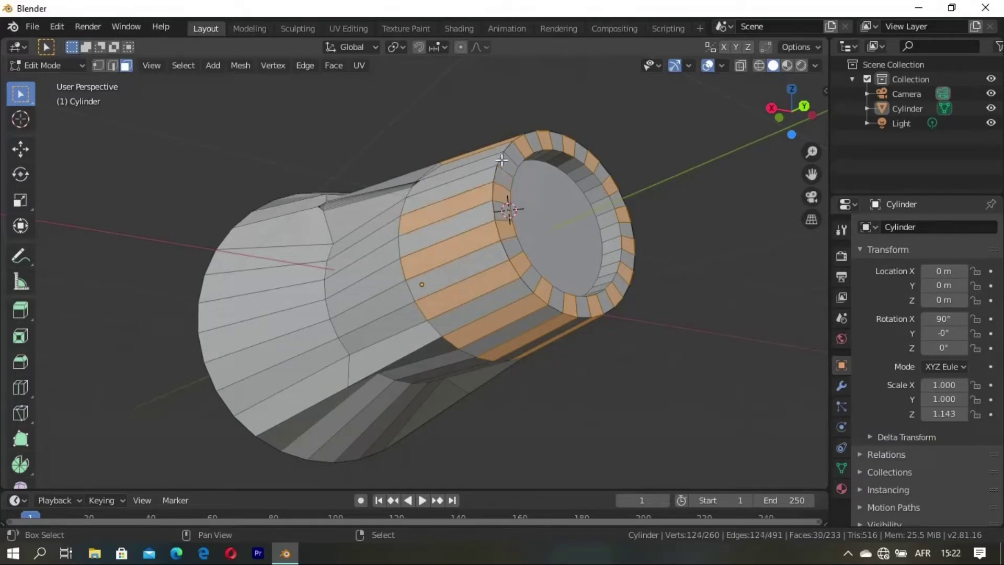
left_click(502, 160, "shift")
middle_click_drag(501, 160, 403, 96)
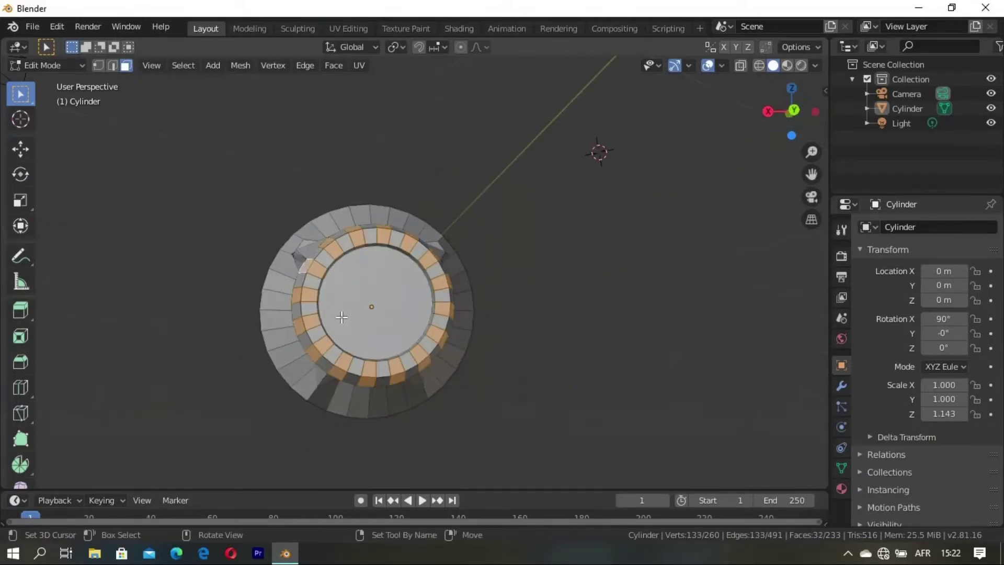
left_click(401, 47)
left_click(400, 96)
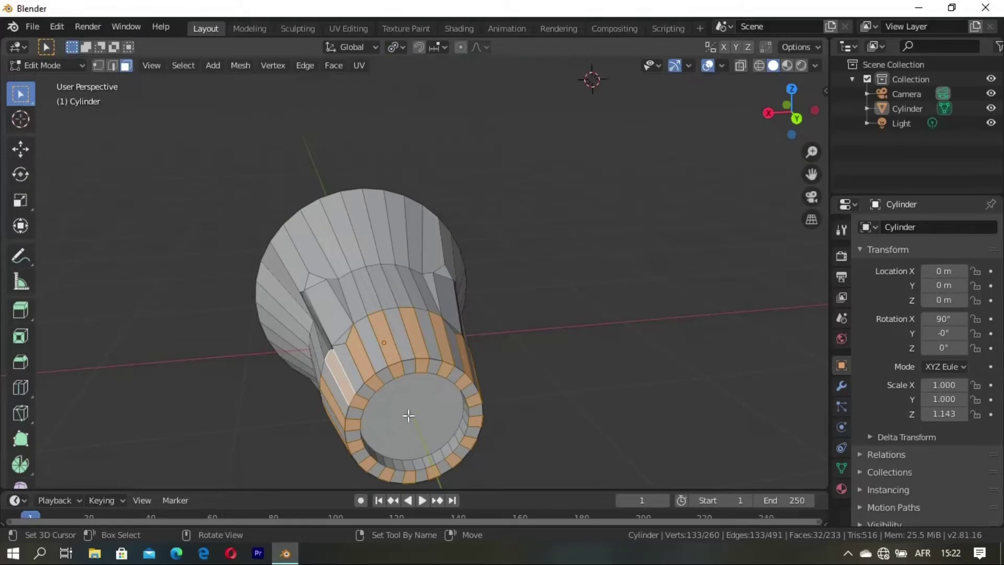
Step: Extrude the alternating faces outward along their normals into raised ribs, replacing a recessed first attempt
key("s")
key("Escape")
key("e")
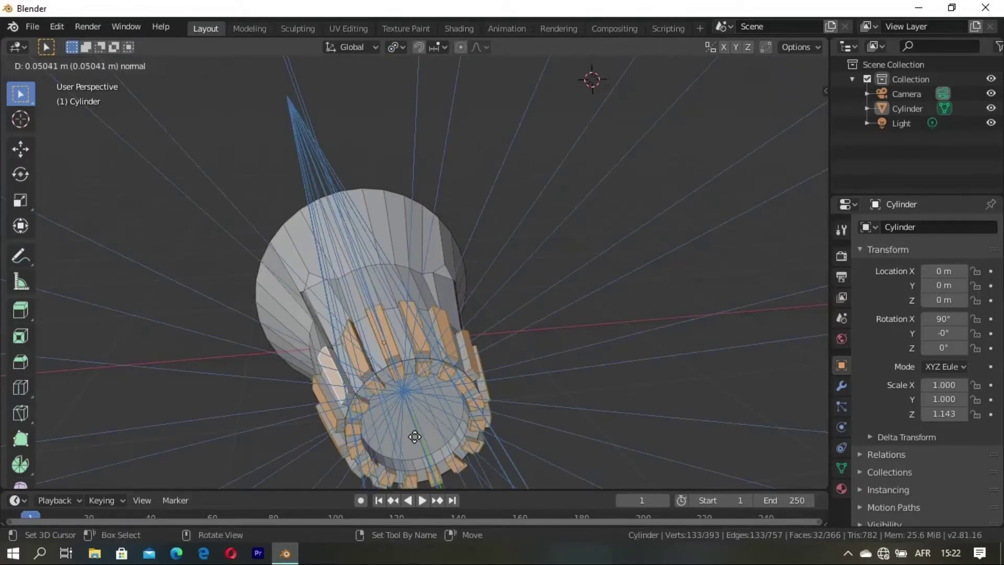
left_click(415, 421)
middle_click_drag(421, 387, 454, 380)
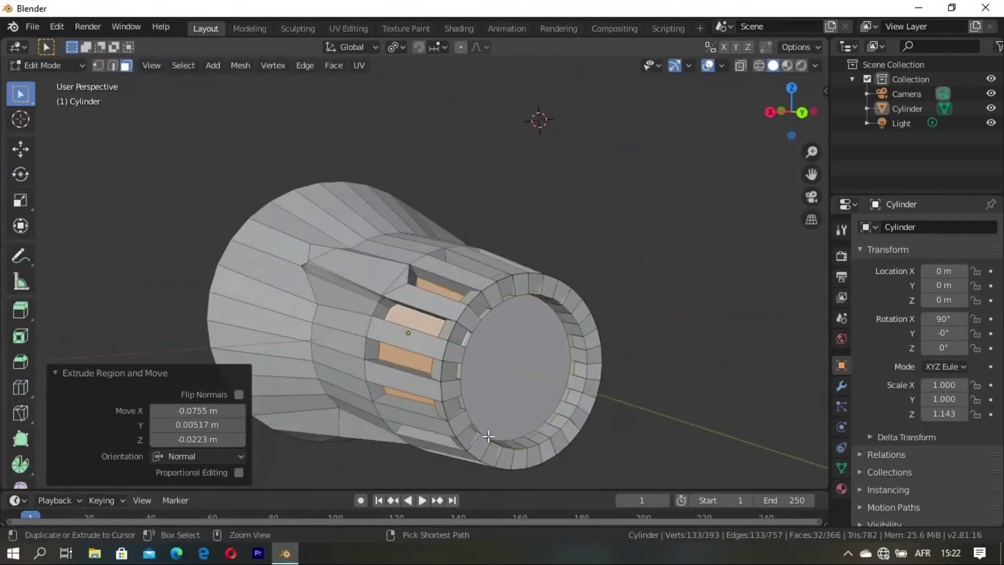
key("ctrl+z")
key("e")
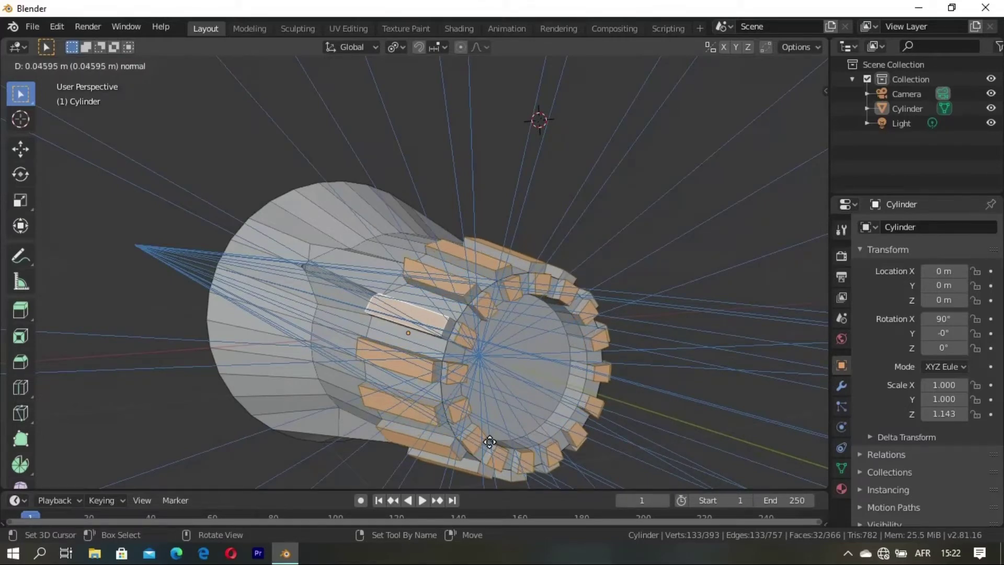
left_click(465, 421)
Step: Inspect the new ribs around the cylinder and clear the face selection
middle_click_drag(465, 422, 471, 343)
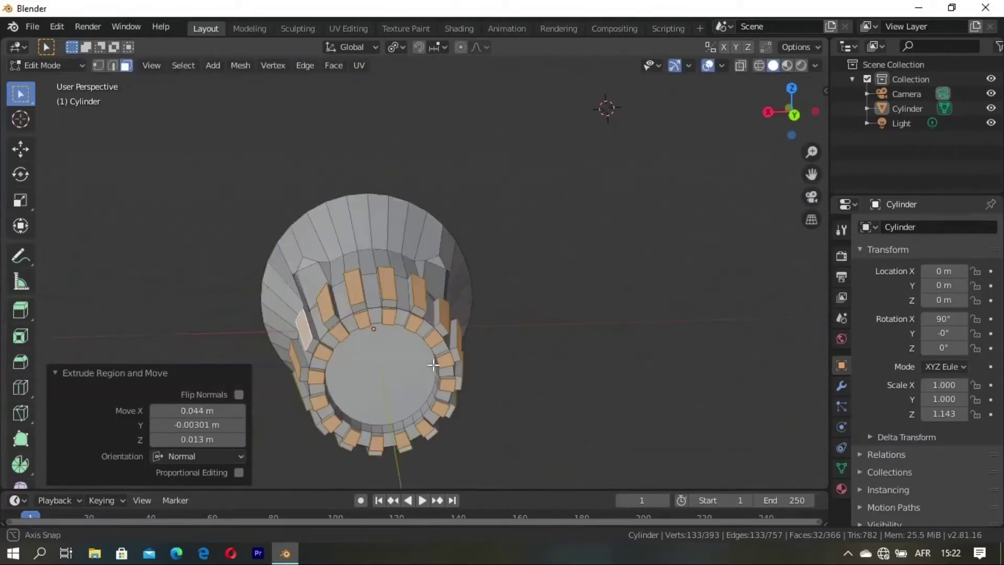
scroll(471, 344, "up", 3)
scroll(473, 389, "up", 1)
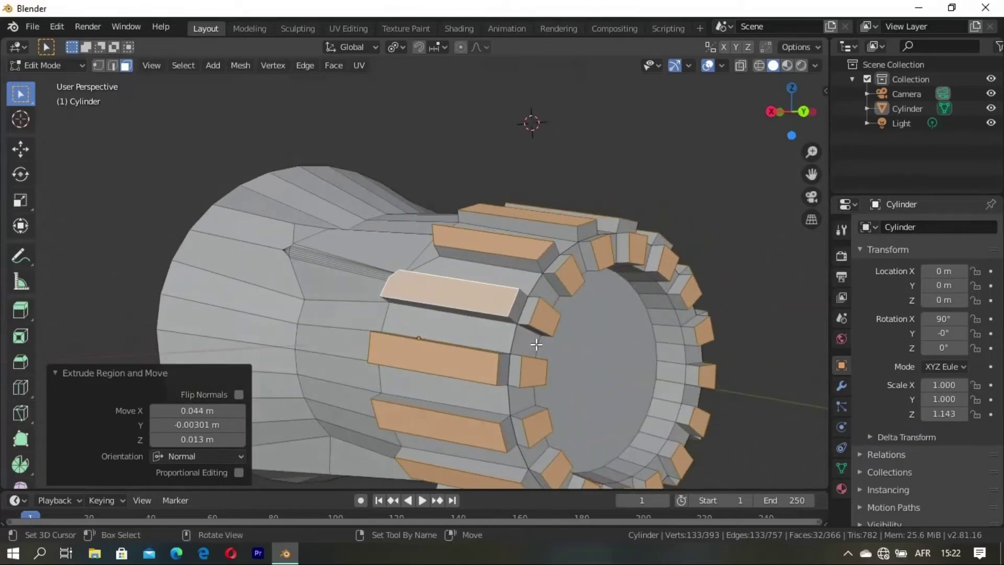
middle_click_drag(533, 338, 521, 339)
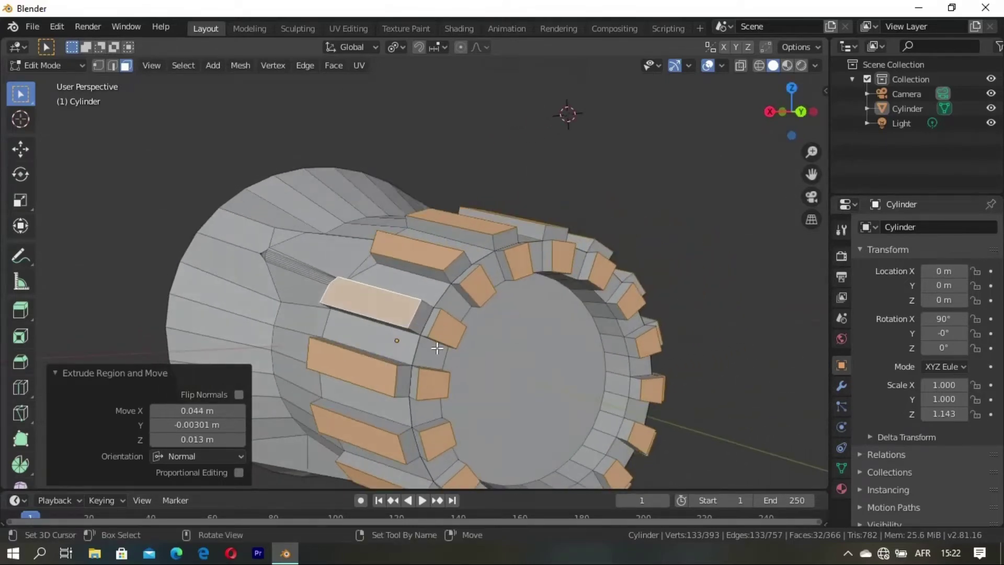
key("Tab")
scroll(429, 351, "down", 3)
mouse_move(416, 348)
middle_mouse_down()
mouse_move(460, 334)
mouse_move(376, 314)
mouse_move(436, 389)
mouse_move(363, 294)
middle_mouse_up()
key("Tab")
key("alt+a")
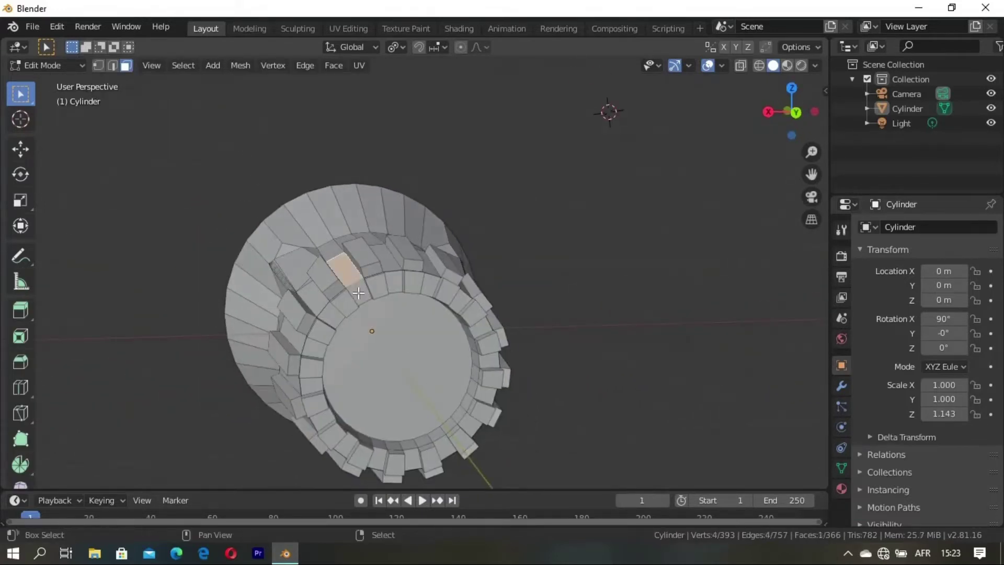
Step: Select the ring of faces at the lamp head's ribbed narrow end
middle_click_drag(425, 286, 316, 296)
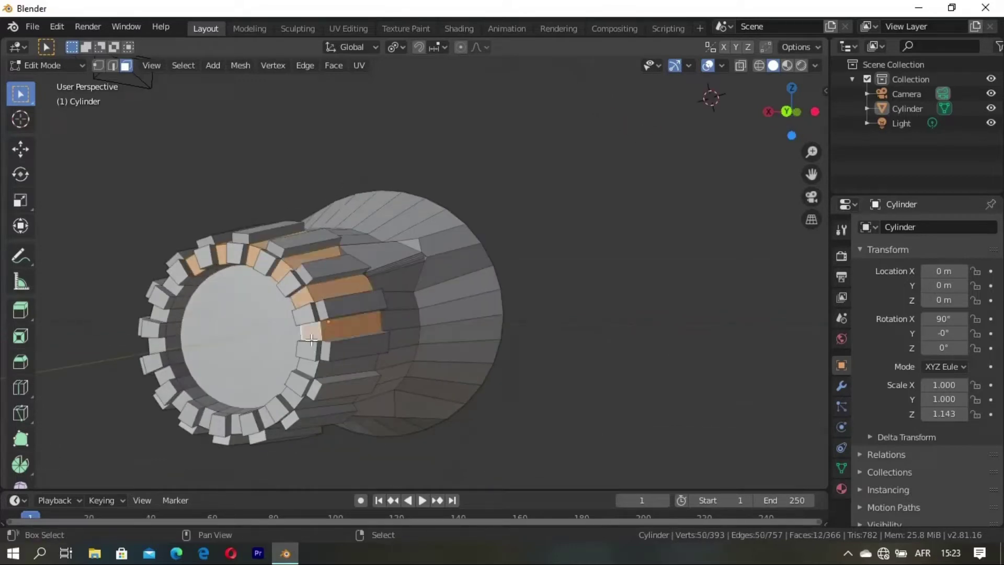
mouse_move(292, 402)
middle_mouse_down()
mouse_move(347, 359)
mouse_move(347, 230)
middle_mouse_up()
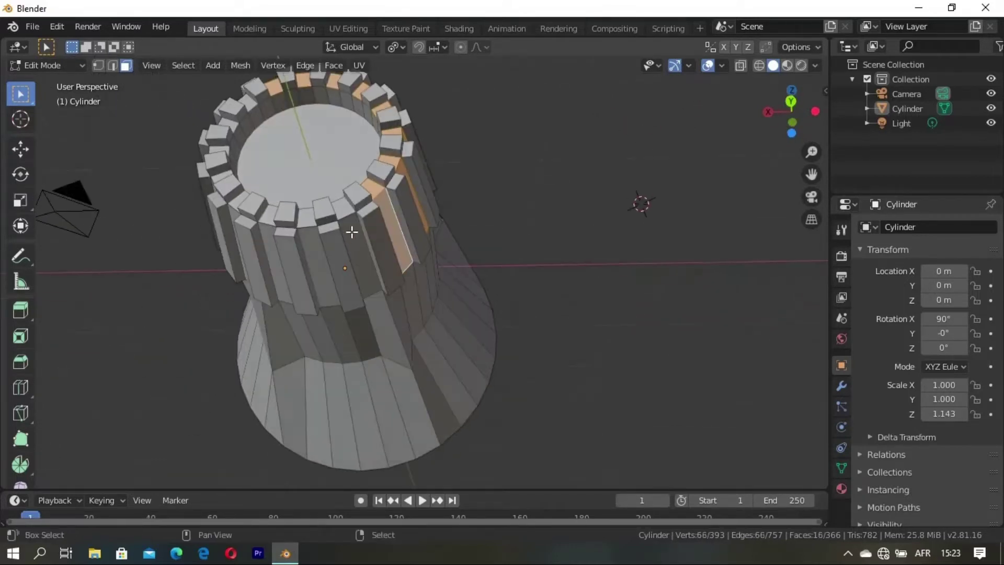
left_click(347, 230, "alt+shift")
left_click(278, 259, "shift")
left_click(239, 215, "shift")
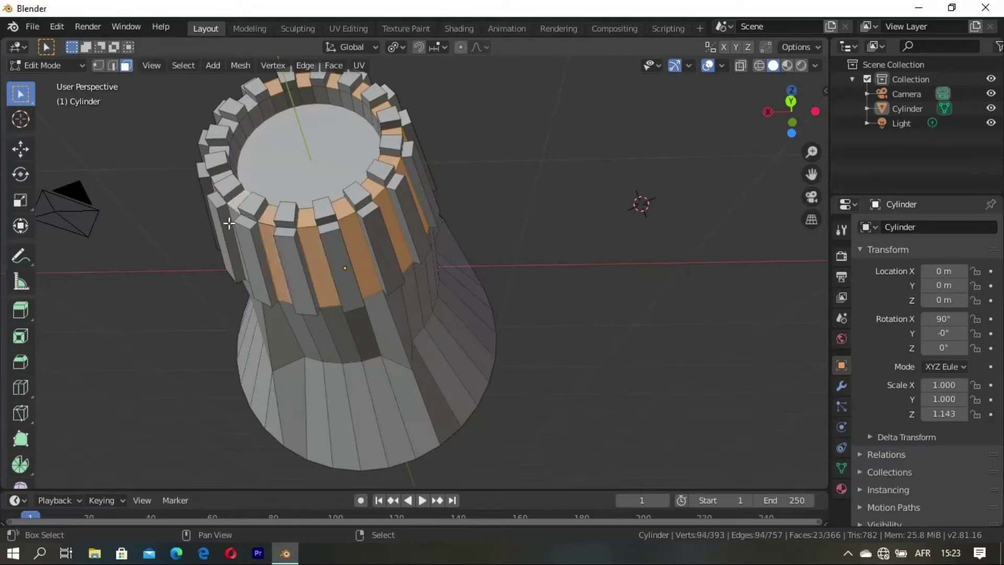
middle_click_drag(229, 223, 421, 229)
left_click(420, 229, "shift")
left_click(392, 199, "shift")
middle_click_drag(392, 198, 380, 312)
mouse_move(443, 288)
middle_mouse_down()
mouse_move(363, 312)
mouse_move(390, 262)
mouse_move(374, 209)
mouse_move(365, 350)
middle_mouse_up()
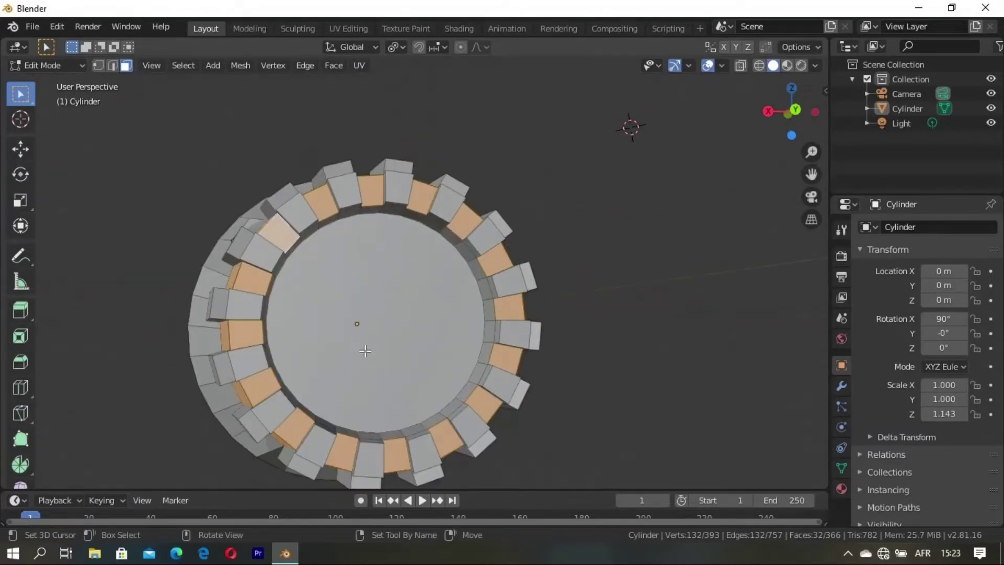
Step: Shrink the selected ring faces to about 0.77 and return to Object Mode
key("s")
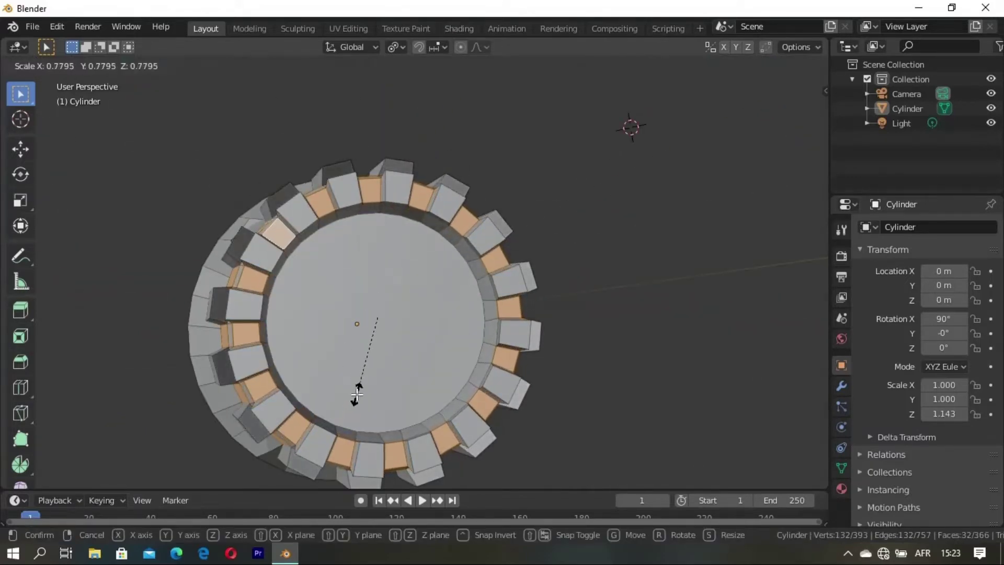
left_click(357, 393)
mouse_move(357, 393)
middle_mouse_down()
mouse_move(453, 400)
mouse_move(384, 321)
mouse_move(679, 222)
middle_mouse_up()
key("Tab")
left_click(819, 46)
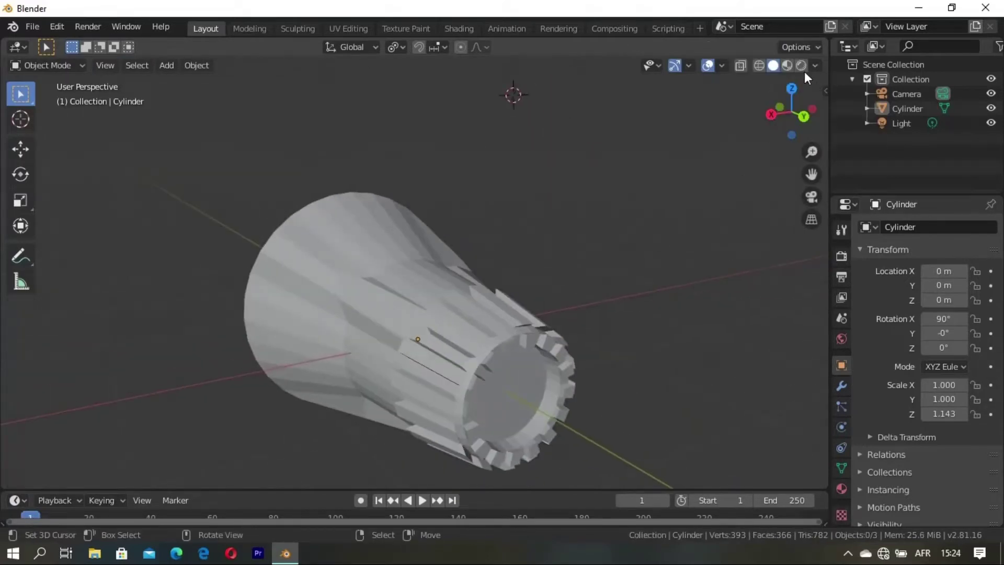
Step: Tick Cavity in Viewport Shading, then re-enter Edit Mode with nothing selected
left_click(815, 65)
left_click(733, 394)
mouse_move(679, 366)
middle_mouse_down()
mouse_move(626, 334)
mouse_move(282, 382)
mouse_move(287, 392)
mouse_move(357, 362)
mouse_move(385, 376)
middle_mouse_up()
key("Tab")
key("Tab")
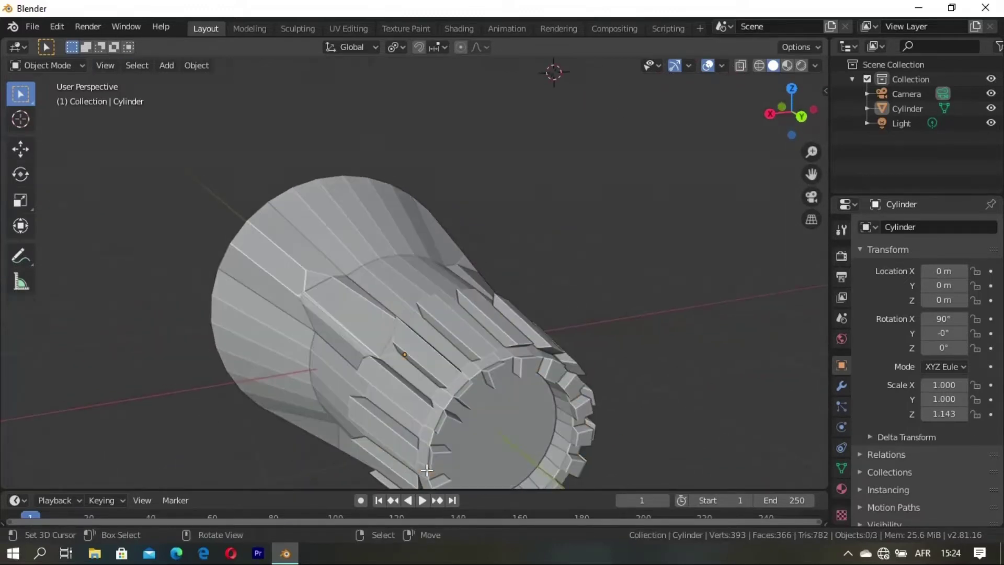
middle_click_drag(426, 469, 419, 414)
key("Tab")
key("alt+a")
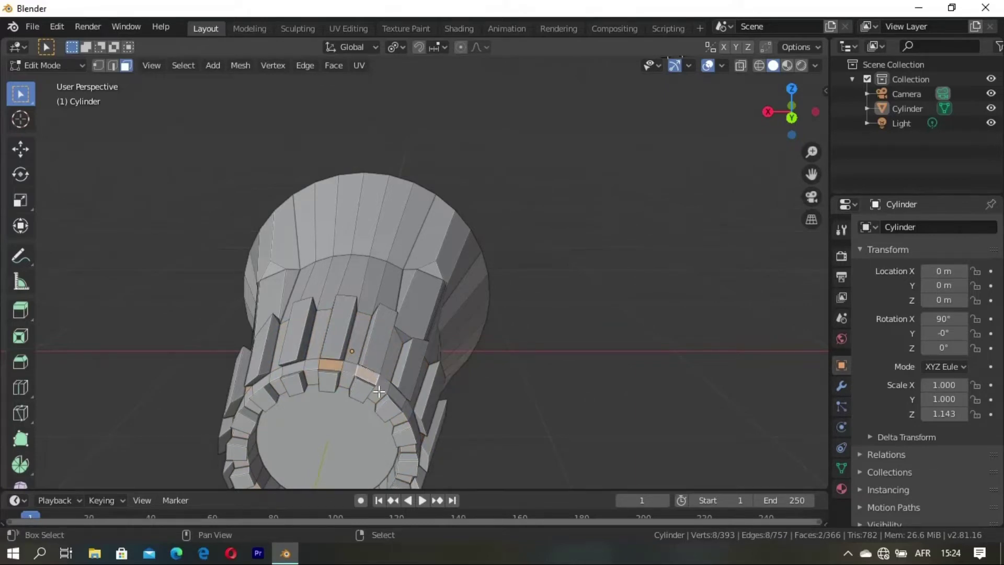
Step: Select a set of rib faces near the narrow end, dropping one wrongly picked face
left_click(403, 399, "shift")
middle_click_drag(402, 399, 323, 364)
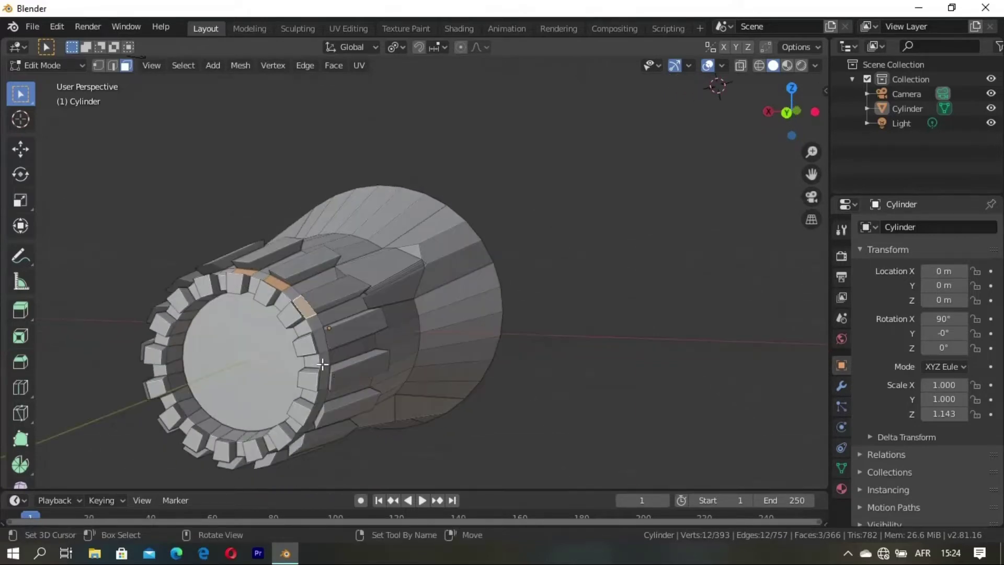
left_click(317, 416, "shift")
middle_click_drag(317, 417, 329, 285)
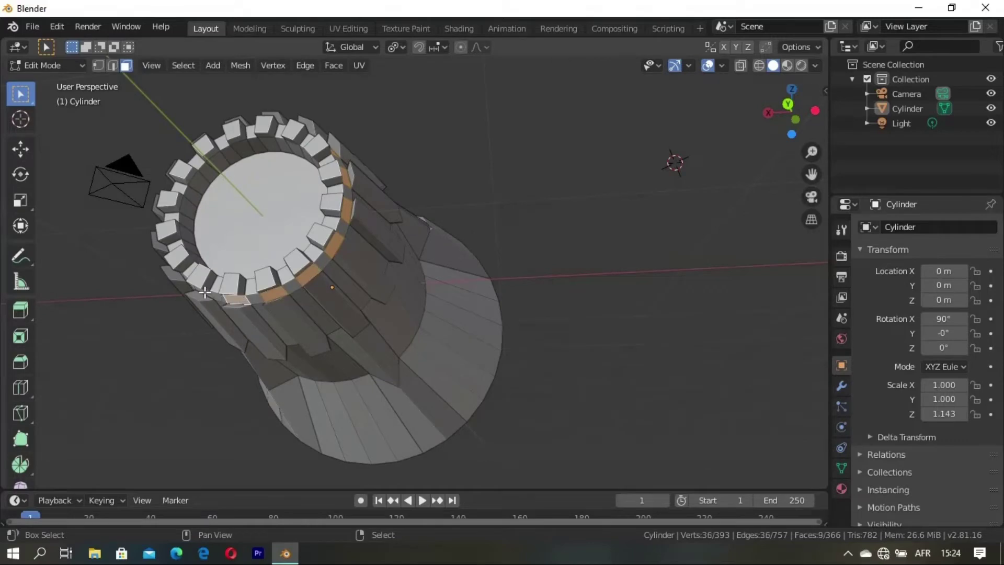
middle_click_drag(171, 268, 324, 291)
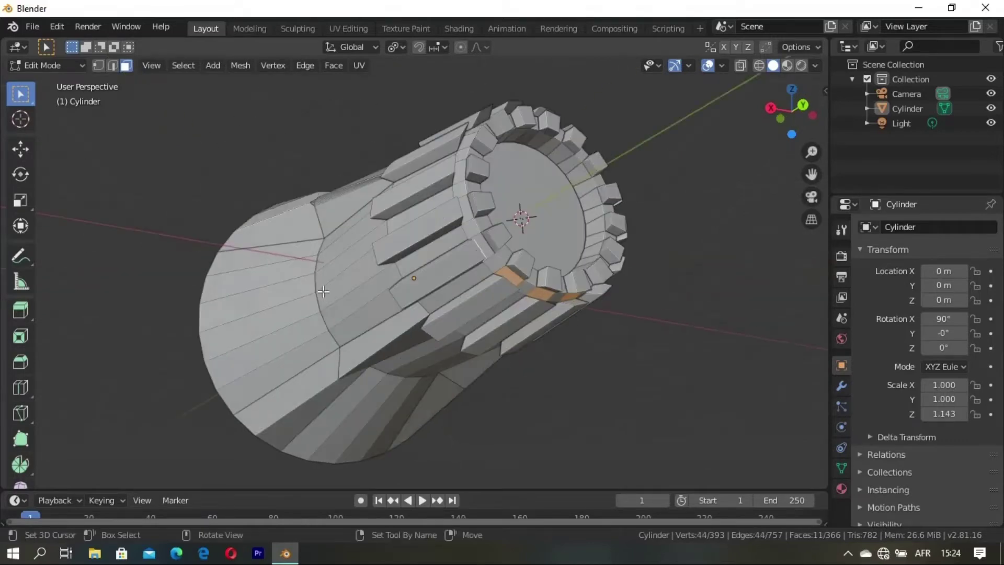
left_click(489, 249, "shift")
middle_click_drag(489, 249, 360, 281)
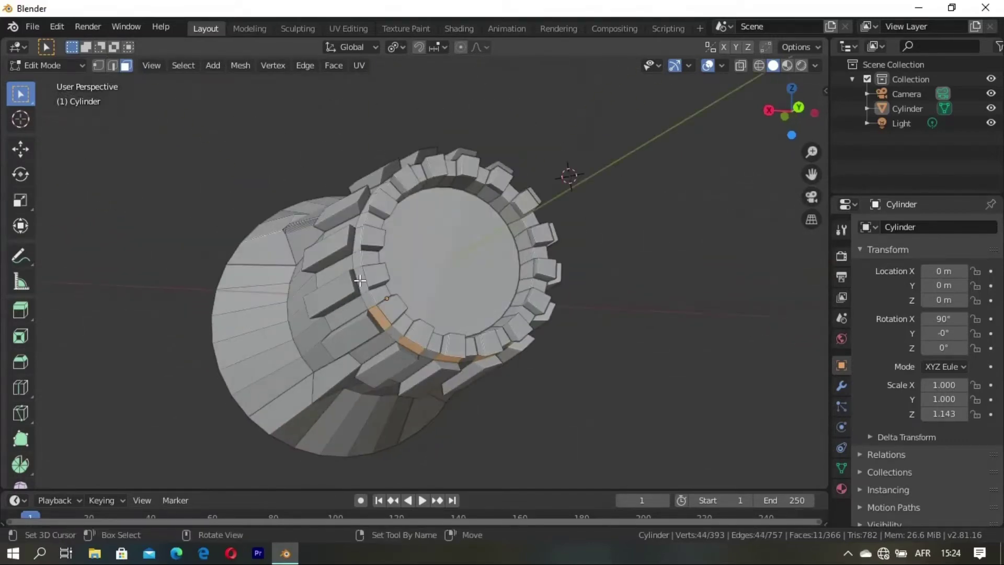
left_click(357, 241, "shift")
mouse_move(357, 240)
middle_mouse_down()
mouse_move(338, 321)
mouse_move(439, 352)
mouse_move(345, 330)
mouse_move(370, 293)
mouse_move(398, 428)
middle_mouse_up()
left_click(389, 306, "shift")
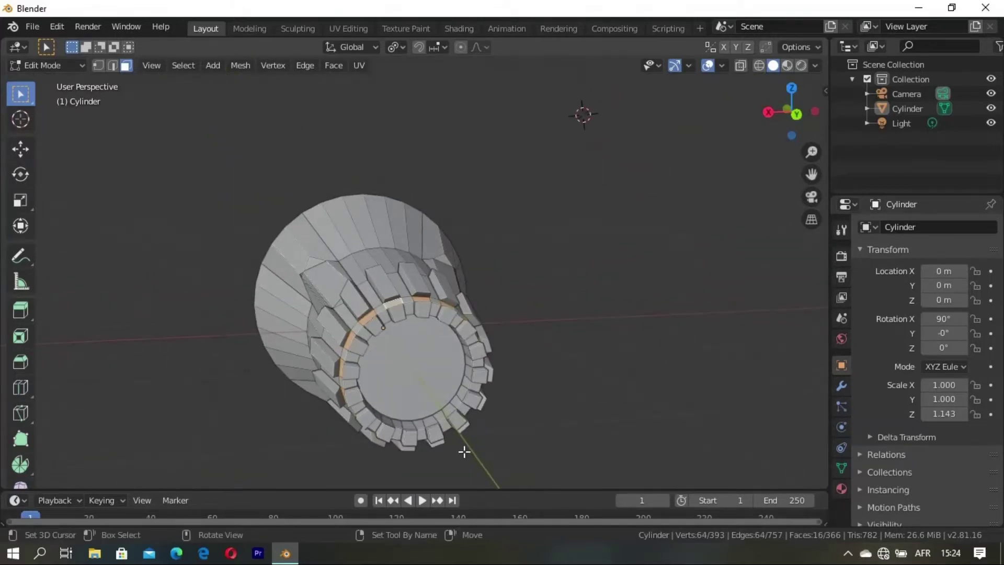
Step: Extrude the chosen rib faces slightly outward along their normals
key("e")
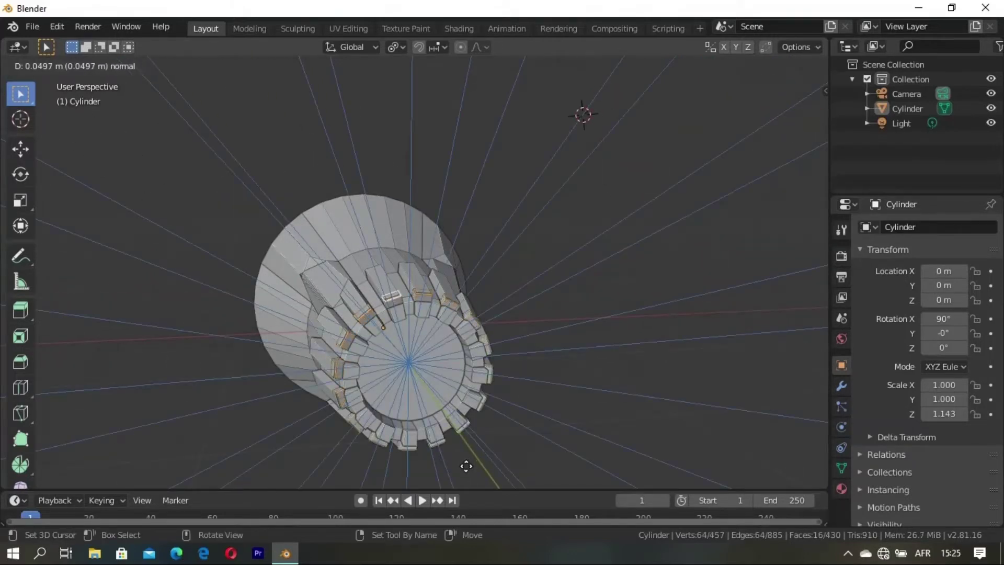
left_click(466, 465)
mouse_move(560, 375)
middle_mouse_down()
mouse_move(476, 347)
mouse_move(555, 326)
mouse_move(506, 350)
mouse_move(519, 346)
mouse_move(462, 306)
mouse_move(332, 348)
mouse_move(349, 323)
mouse_move(406, 356)
mouse_move(428, 340)
mouse_move(448, 376)
middle_mouse_up()
key("Tab")
key("Tab")
scroll(428, 340, "up", 2)
scroll(427, 341, "up", 2)
Step: Extrude the rib faces outward a second time, leaving the mesh at 494 faces
key("e")
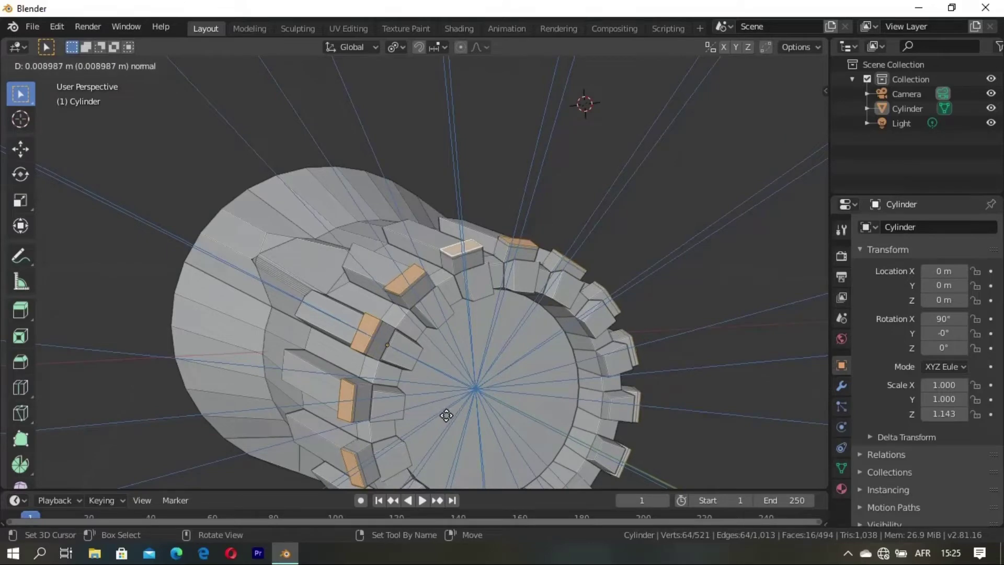
left_click(446, 415)
key("Tab")
mouse_move(424, 375)
middle_mouse_down()
mouse_move(564, 369)
mouse_move(390, 406)
mouse_move(365, 370)
mouse_move(433, 362)
mouse_move(408, 360)
mouse_move(468, 338)
middle_mouse_up()
key("Tab")
scroll(433, 363, "down", 3)
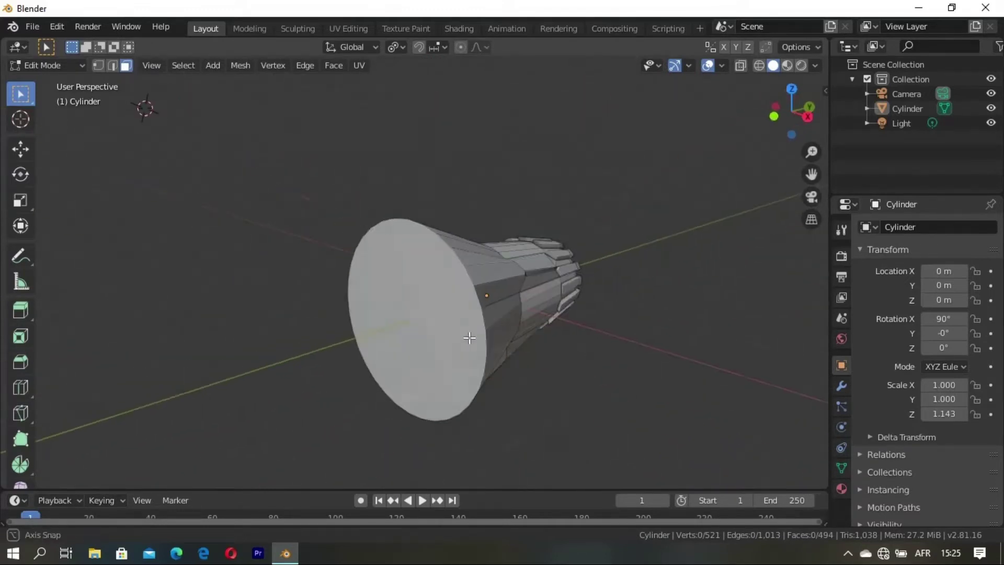
Step: Inset the flat cap face at the lamp head's wide end to form a thick rim
left_click(425, 336)
key("i")
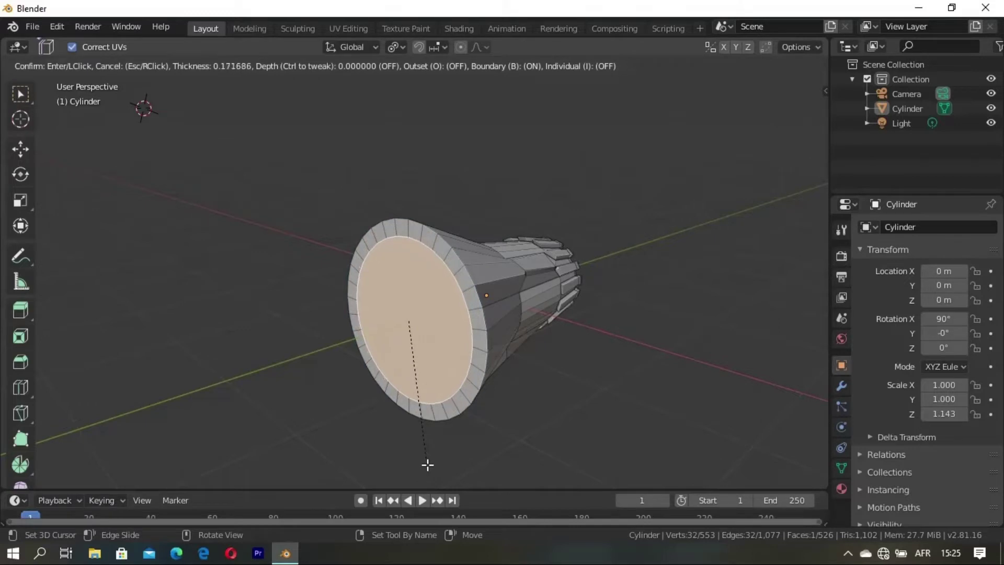
left_click(427, 464)
key("e")
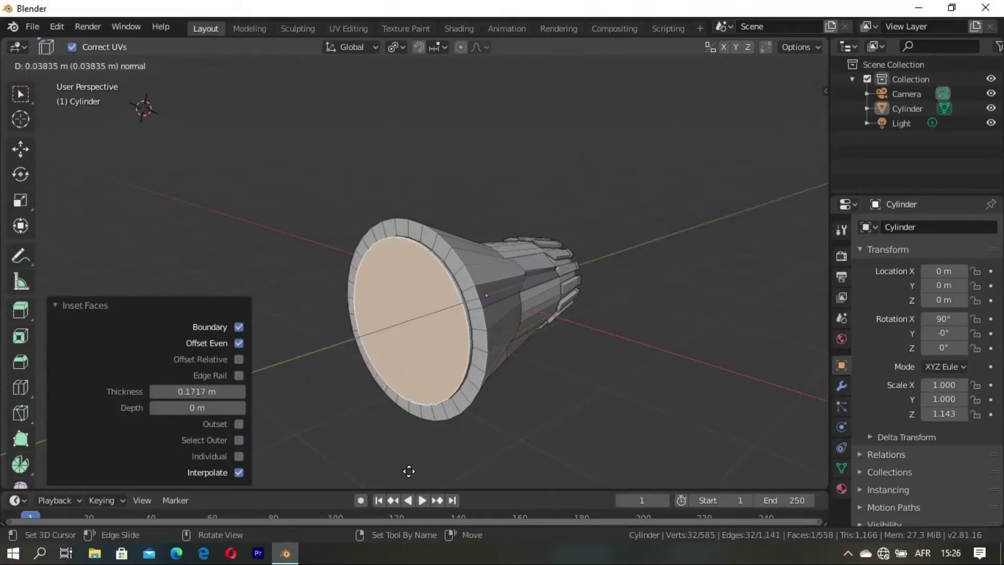
key("Escape")
mouse_move(426, 437)
middle_mouse_down()
mouse_move(473, 403)
mouse_move(481, 446)
middle_mouse_up()
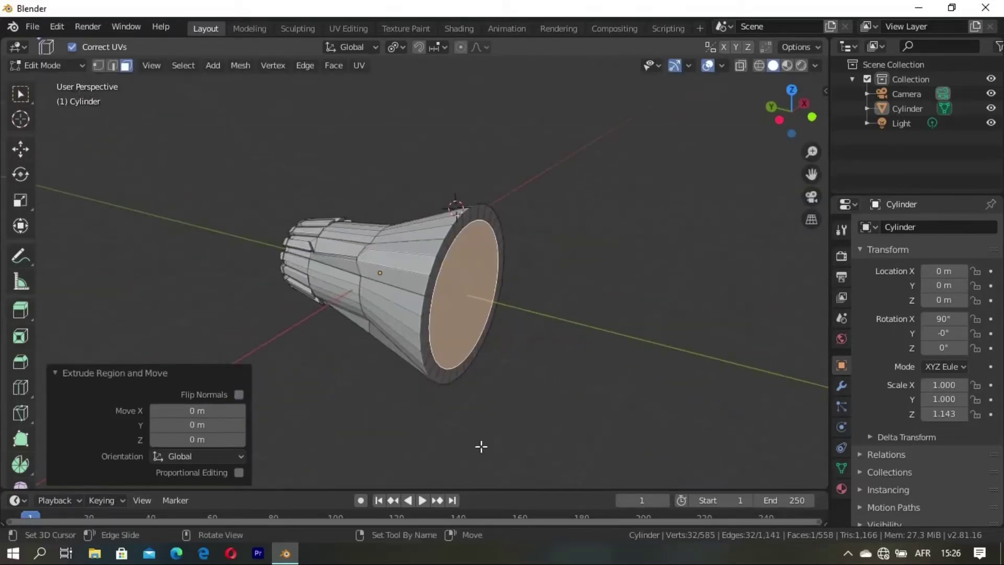
Step: Extrude the inset face inward three times to deepen the bell
key("e")
left_click(645, 468)
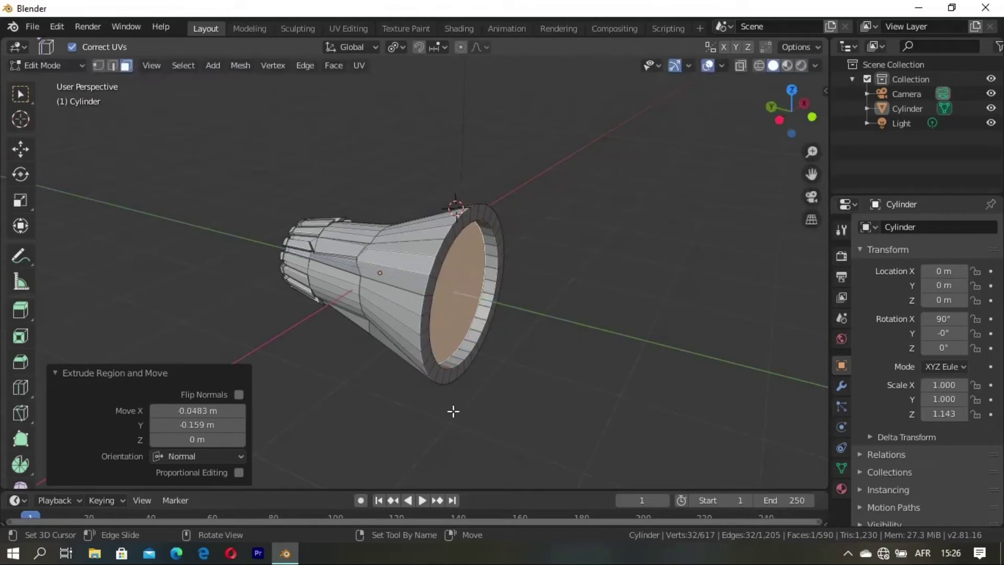
key("e")
left_click(622, 457)
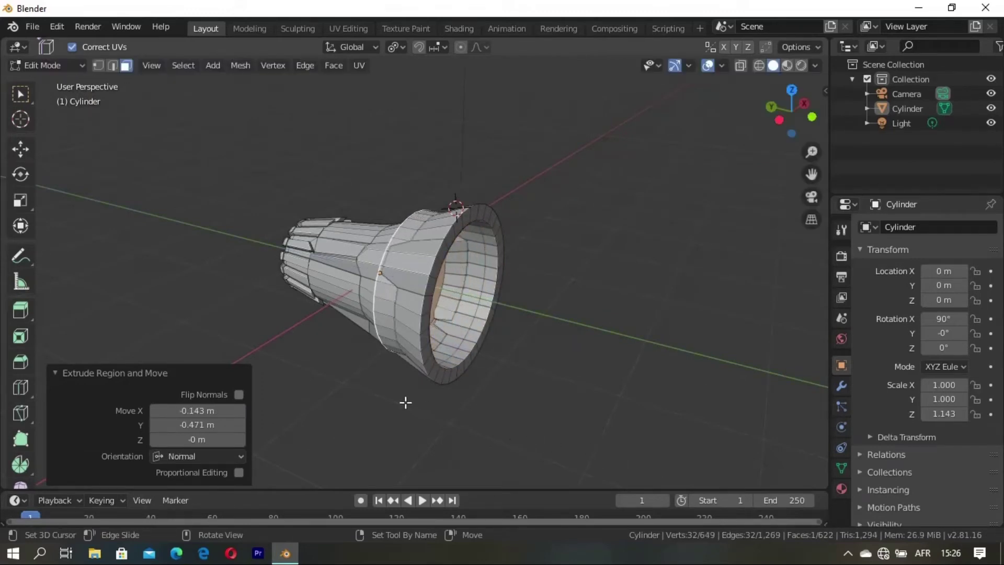
key("e")
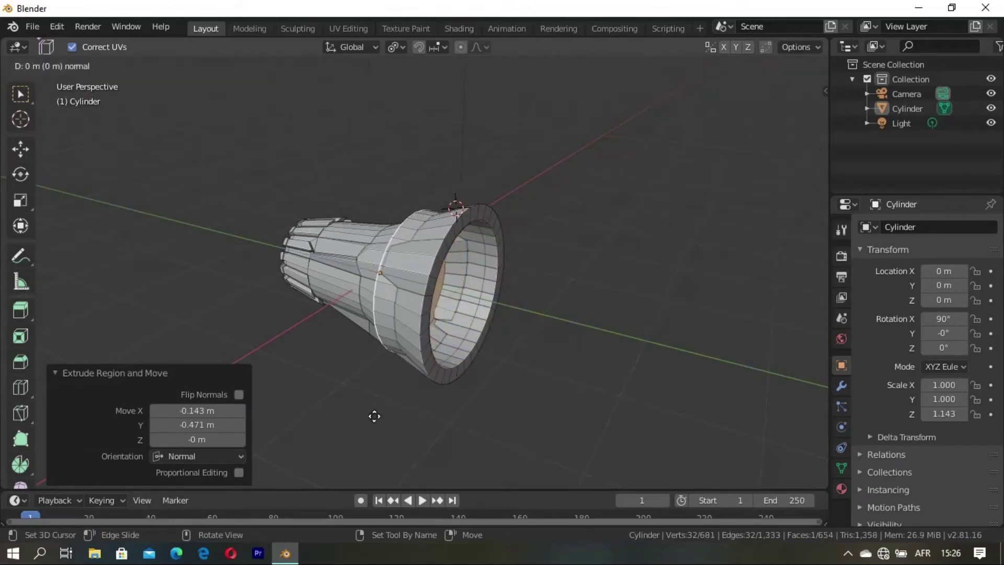
left_click(422, 443)
Step: Try shrinking the inner face to 0.524, then undo the shrink
key("s")
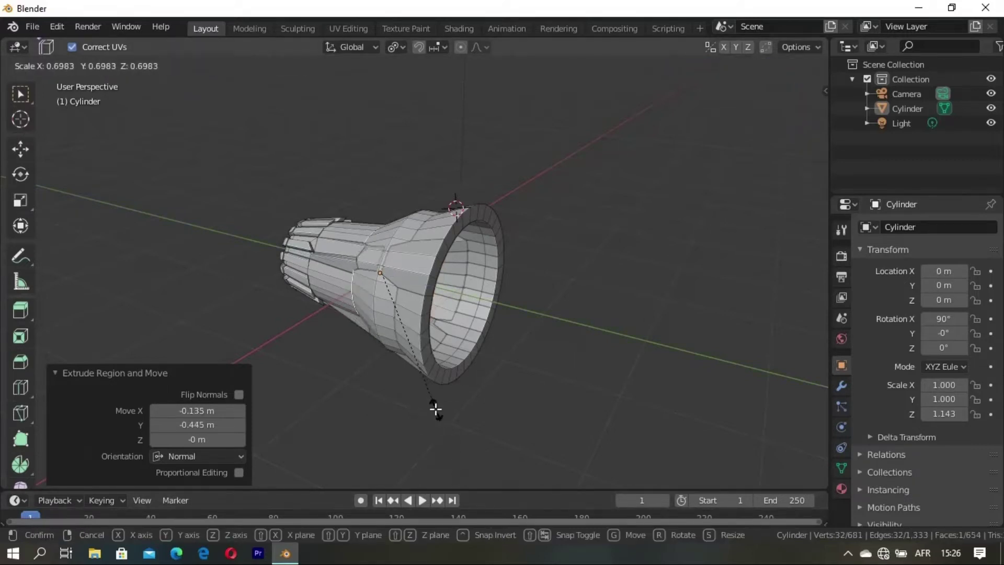
left_click(419, 380)
middle_click_drag(419, 382, 431, 446)
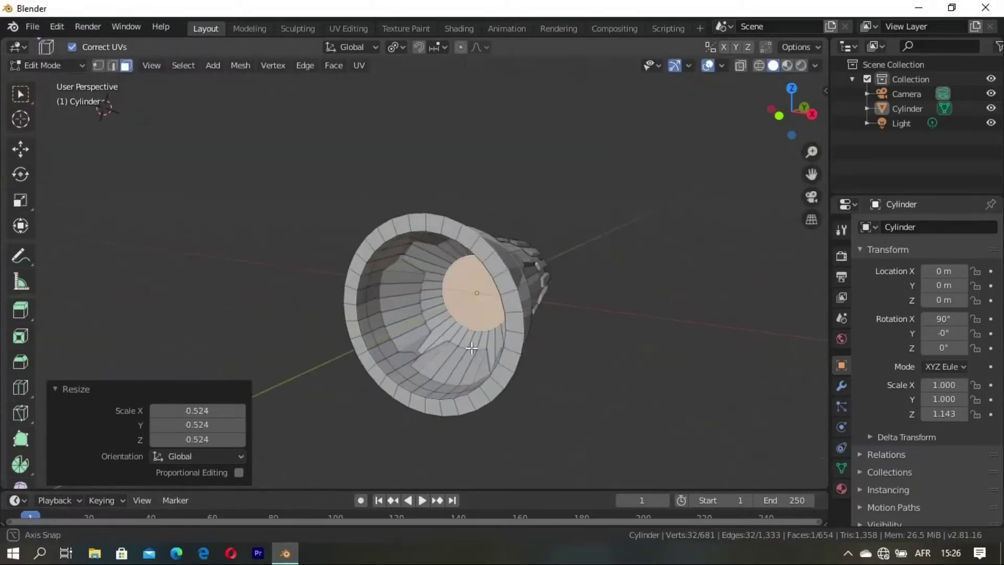
key("s")
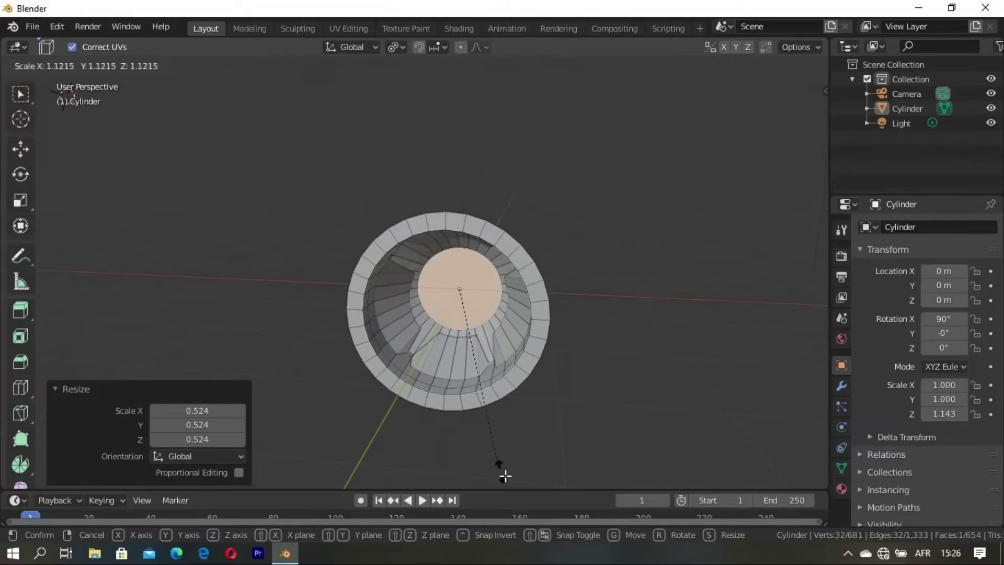
right_click(512, 481)
key("ctrl+z")
key("ctrl+z")
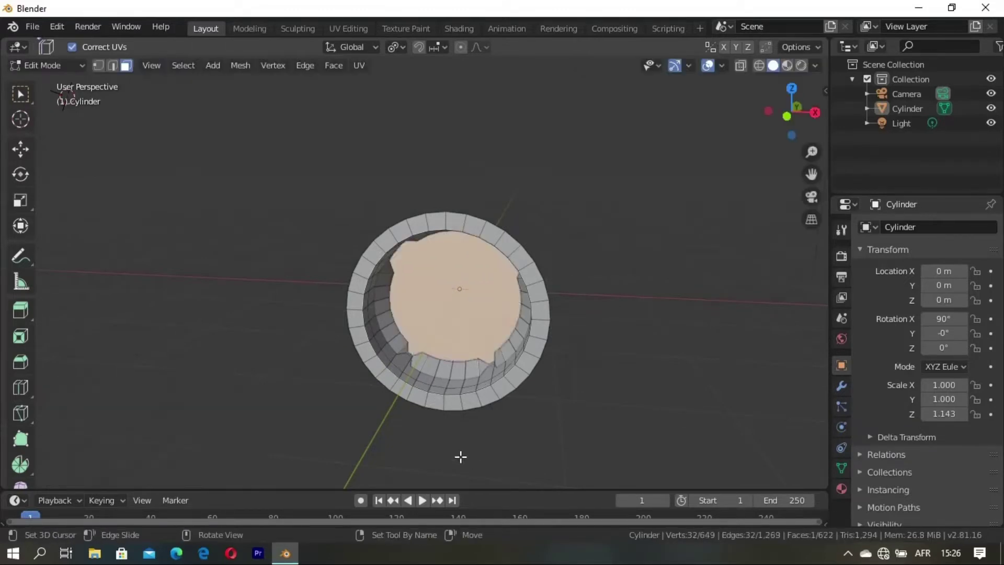
Step: Scale the inner face to 0.562, then to 0.951
key("s")
left_click(448, 393)
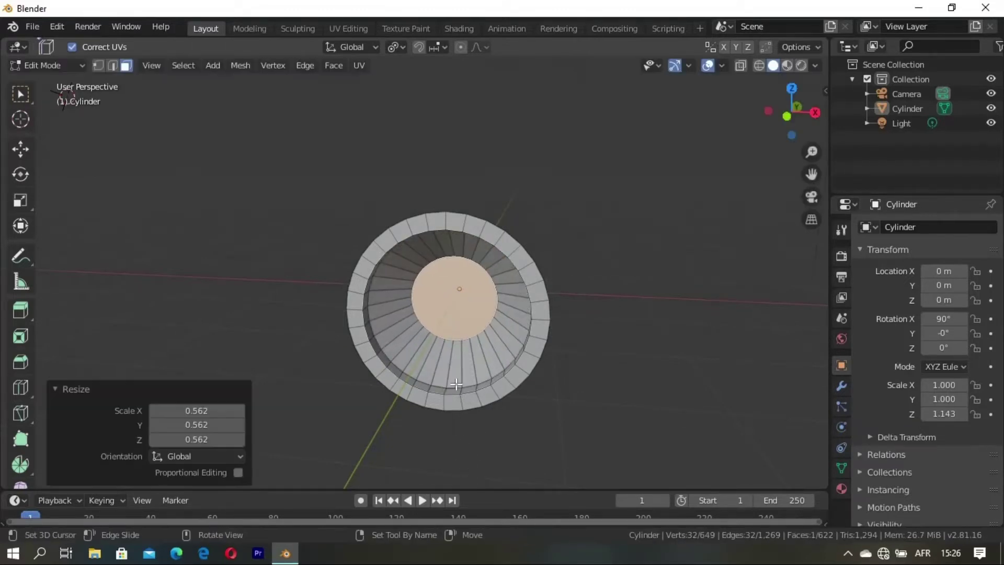
mouse_move(448, 392)
middle_mouse_down()
mouse_move(359, 374)
mouse_move(343, 350)
mouse_move(399, 347)
mouse_move(372, 354)
mouse_move(362, 334)
mouse_move(265, 294)
mouse_move(415, 331)
mouse_move(455, 386)
mouse_move(445, 339)
mouse_move(389, 251)
mouse_move(264, 399)
mouse_move(392, 209)
mouse_move(490, 335)
mouse_move(449, 314)
mouse_move(442, 361)
mouse_move(434, 339)
mouse_move(451, 406)
middle_mouse_up()
key("s")
left_click(472, 384)
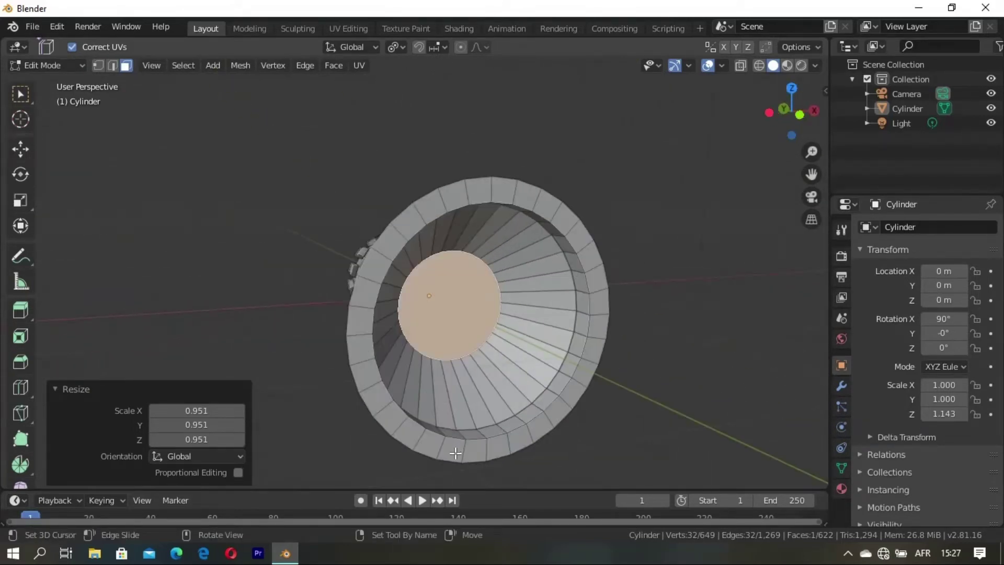
Step: Extrude and resize the inner face, then undo that extrusion
key("e")
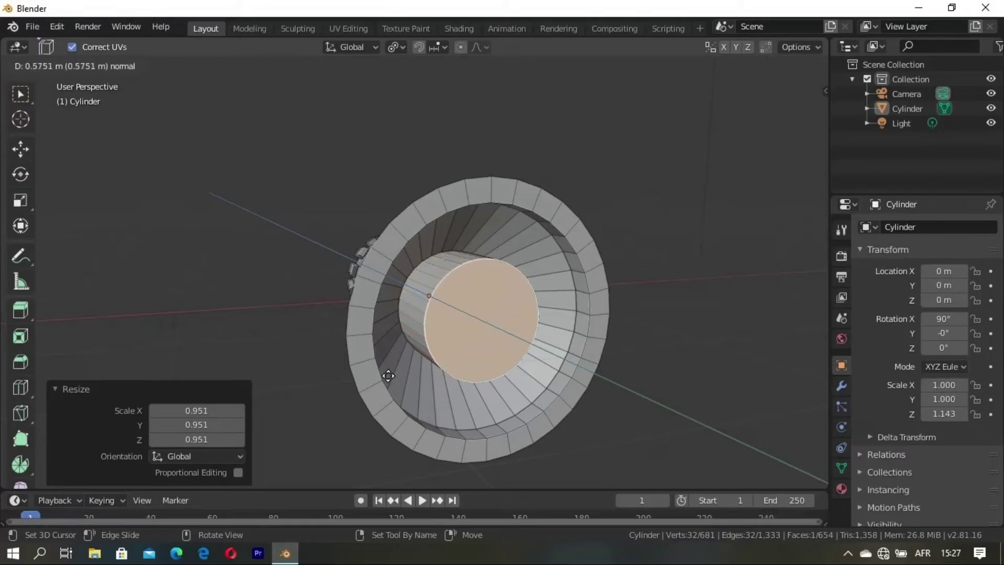
left_click(388, 375)
mouse_move(388, 375)
middle_mouse_down()
mouse_move(410, 394)
mouse_move(481, 415)
middle_mouse_up()
key("s")
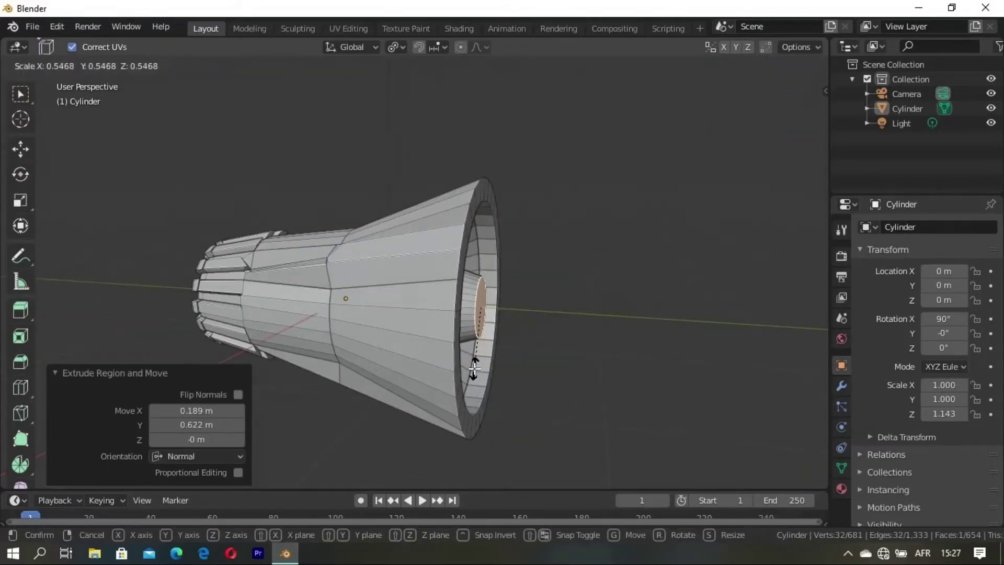
left_click(479, 340)
mouse_move(478, 341)
middle_mouse_down()
mouse_move(444, 335)
mouse_move(454, 324)
mouse_move(456, 344)
middle_mouse_up()
key("ctrl+z")
key("ctrl+z")
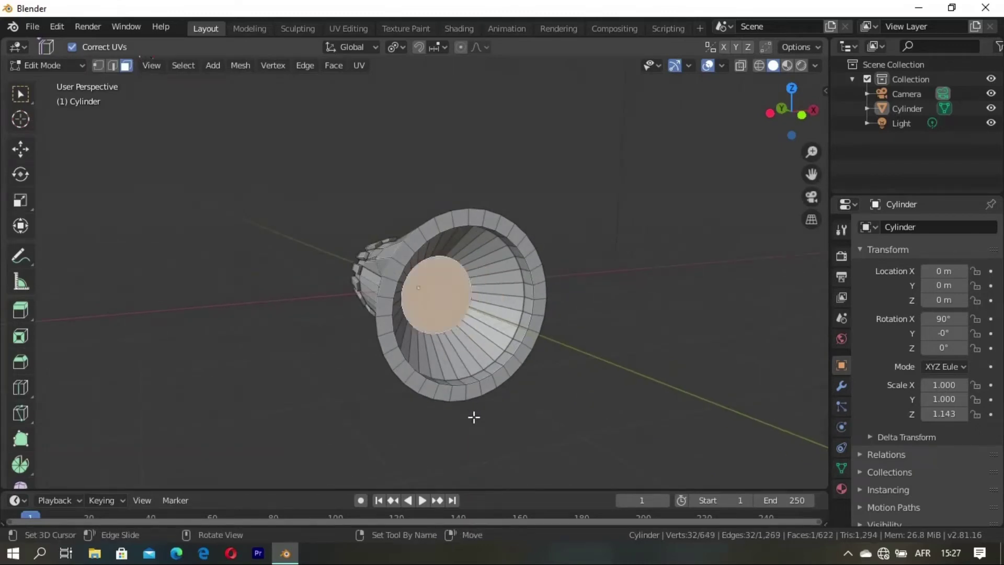
Step: Extrude the inner face inward and shrink it to 0.669
key("e")
left_click(460, 397)
key("s")
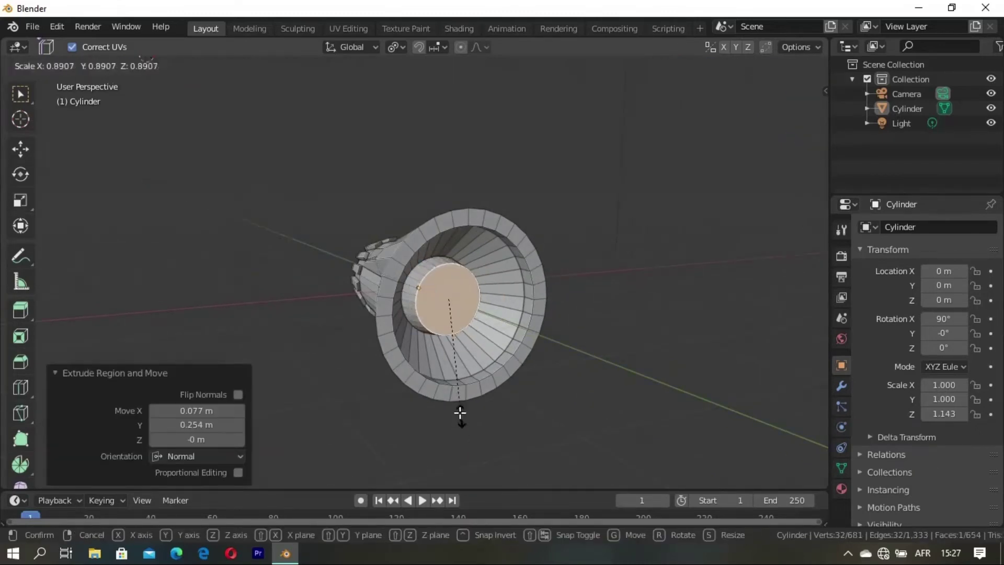
left_click(453, 390)
Step: Extrude and narrow the cone's tip, then deselect and return to Object Mode
key("e")
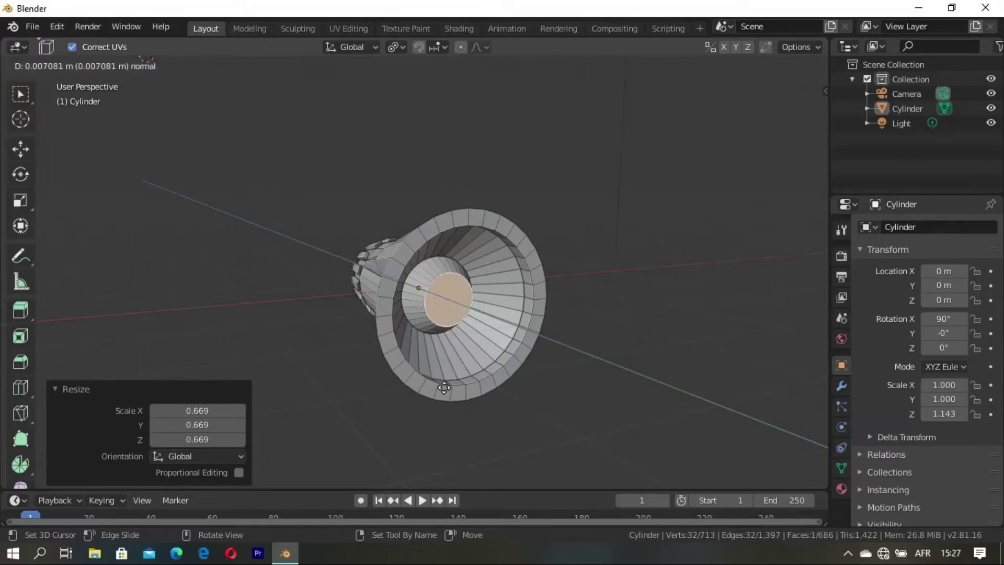
left_click(427, 354)
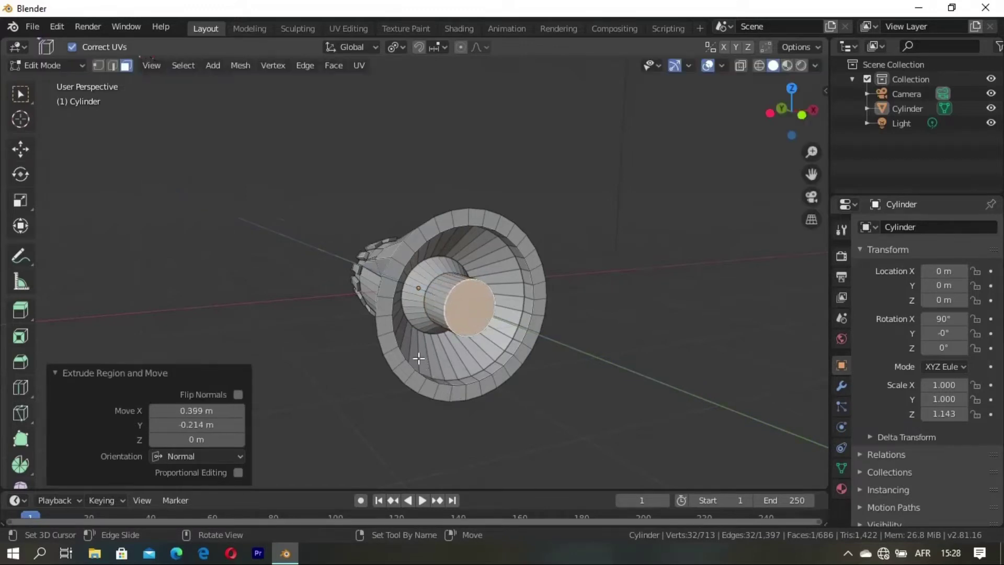
middle_click_drag(426, 354, 484, 376)
key("s")
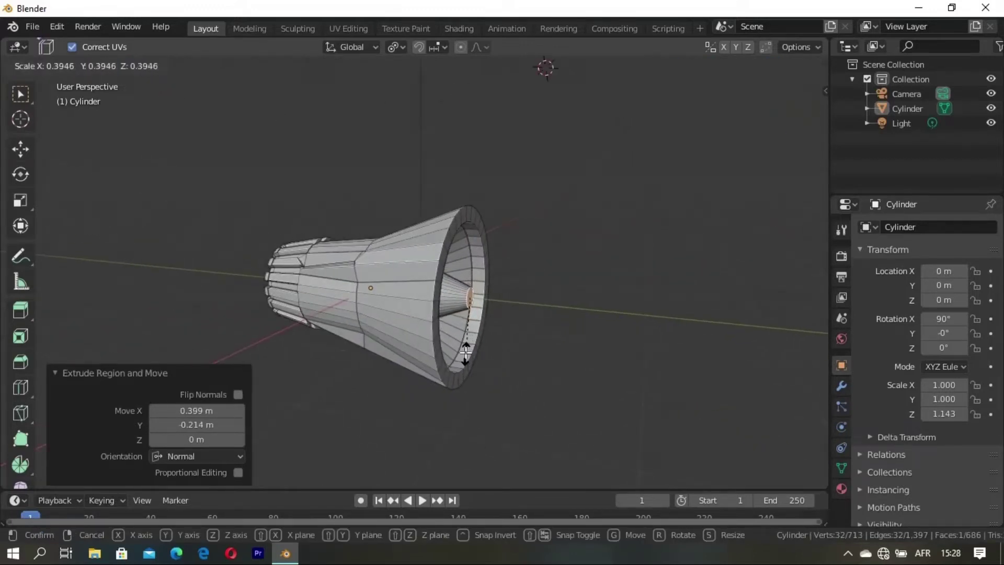
left_click(465, 354)
mouse_move(531, 354)
middle_mouse_down()
mouse_move(388, 361)
mouse_move(475, 343)
mouse_move(428, 352)
mouse_move(499, 366)
mouse_move(398, 338)
mouse_move(447, 323)
mouse_move(466, 330)
mouse_move(444, 341)
mouse_move(431, 310)
mouse_move(277, 278)
mouse_move(380, 326)
mouse_move(365, 284)
mouse_move(485, 324)
mouse_move(425, 340)
mouse_move(346, 340)
mouse_move(469, 366)
middle_mouse_up()
key("alt+a")
key("Tab")
scroll(431, 310, "up", 3)
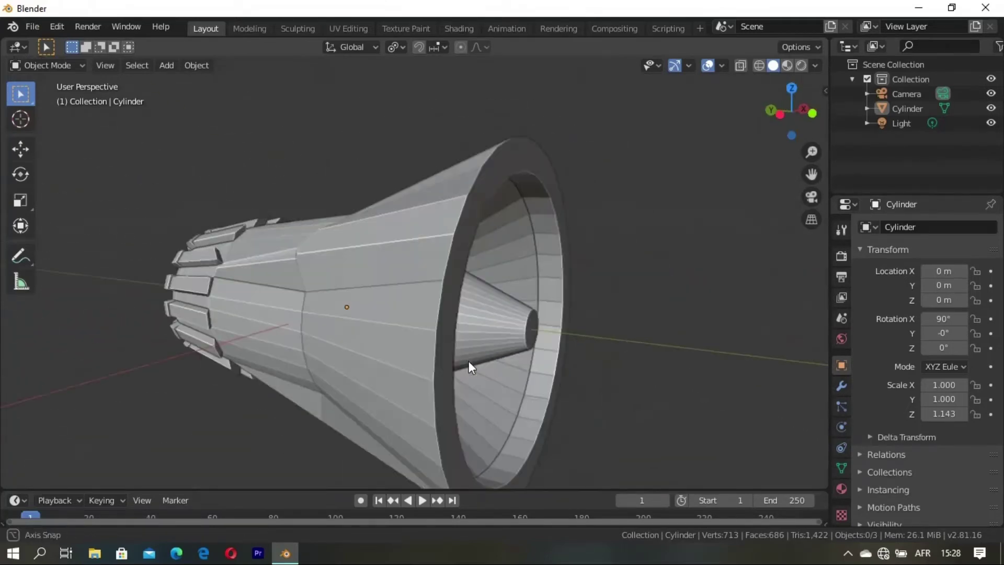
Step: Inspect the cone's mouth in Edit Mode, then go back to Object Mode with nothing selected
key("Tab")
mouse_move(453, 403)
middle_mouse_down()
mouse_move(314, 298)
mouse_move(406, 342)
middle_mouse_up()
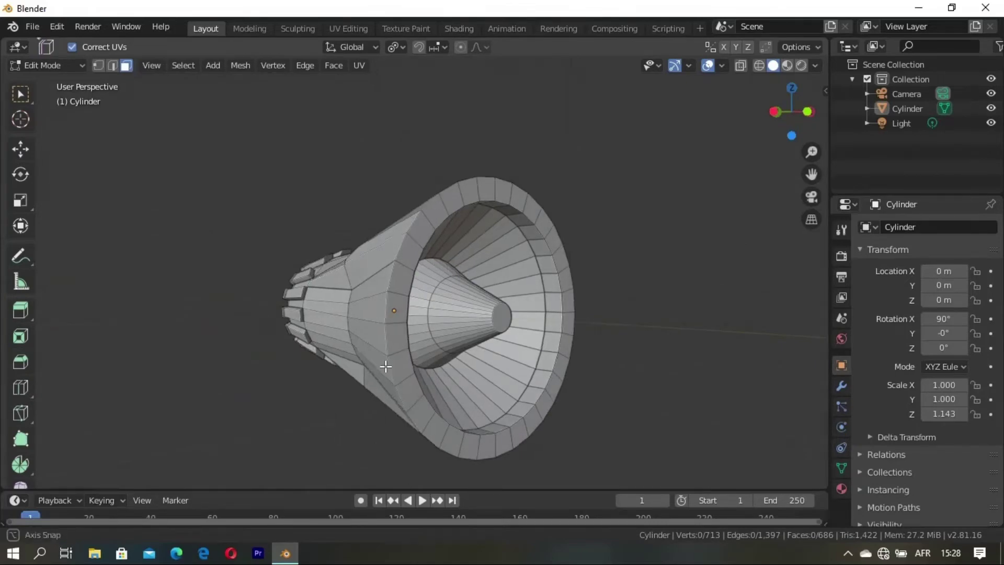
mouse_move(385, 366)
middle_mouse_down()
mouse_move(320, 393)
mouse_move(455, 410)
mouse_move(463, 396)
mouse_move(442, 372)
mouse_move(399, 376)
mouse_move(314, 268)
mouse_move(522, 298)
mouse_move(575, 324)
mouse_move(441, 299)
mouse_move(510, 371)
middle_mouse_up()
key("a")
key("alt+a")
key("Tab")
Step: Apply Shade Smooth to the lamp head through the F3 search for 'shade'
key("F3")
type("shade")
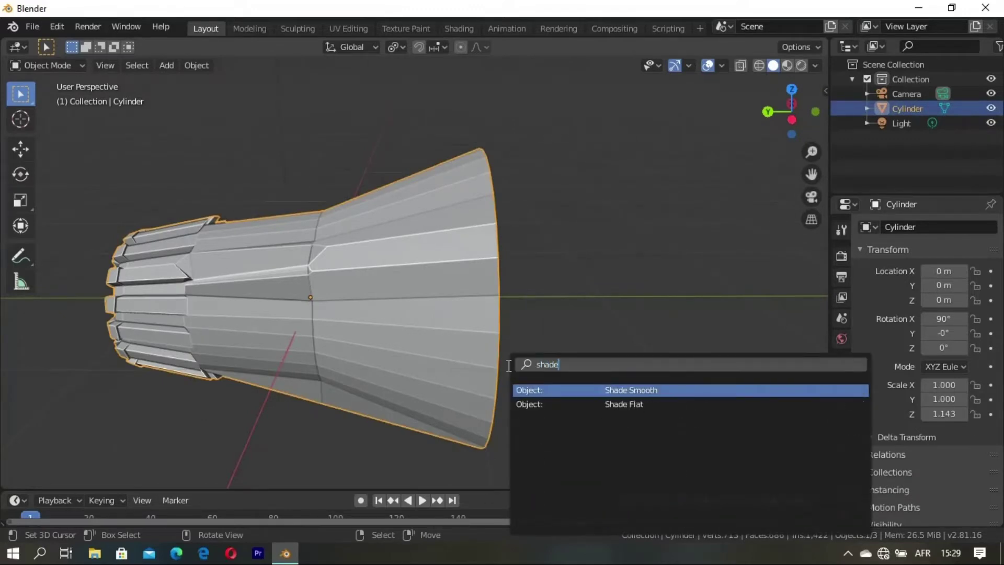
left_click(626, 390)
scroll(504, 379, "down", 2)
mouse_move(504, 379)
middle_mouse_down()
mouse_move(516, 324)
mouse_move(459, 345)
mouse_move(650, 312)
middle_mouse_up()
mouse_move(563, 330)
middle_mouse_down()
mouse_move(485, 323)
mouse_move(548, 315)
middle_mouse_up()
left_click(548, 316)
mouse_move(319, 300)
middle_mouse_down()
mouse_move(393, 299)
mouse_move(394, 327)
mouse_move(502, 334)
middle_mouse_up()
Step: Enable Auto Smooth for the lamp head in its mesh data properties
key("Tab")
key("Tab")
Step: Return to Edit Mode on the lamp head and bring up the modifier properties
key("Tab")
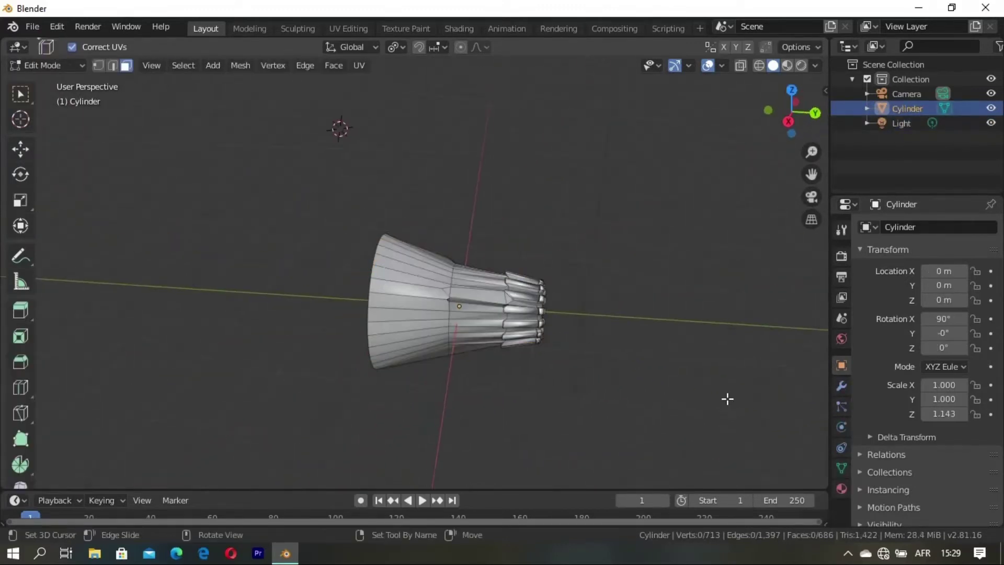
left_click(841, 468)
left_click(883, 496)
mouse_move(696, 457)
middle_mouse_down()
mouse_move(612, 157)
mouse_move(376, 320)
mouse_move(384, 335)
mouse_move(587, 231)
mouse_move(411, 303)
mouse_move(443, 372)
mouse_move(431, 310)
mouse_move(338, 224)
mouse_move(395, 324)
middle_mouse_up()
key("Tab")
left_click(587, 231)
scroll(401, 314, "down", 4)
scroll(394, 325, "up", 2)
key("Tab")
mouse_move(322, 333)
middle_mouse_down()
mouse_move(385, 331)
mouse_move(366, 359)
middle_mouse_up()
left_click(841, 386)
Step: Add a Subdivision Surface modifier to the lamp head and preview the smoothed cone
left_click(908, 227)
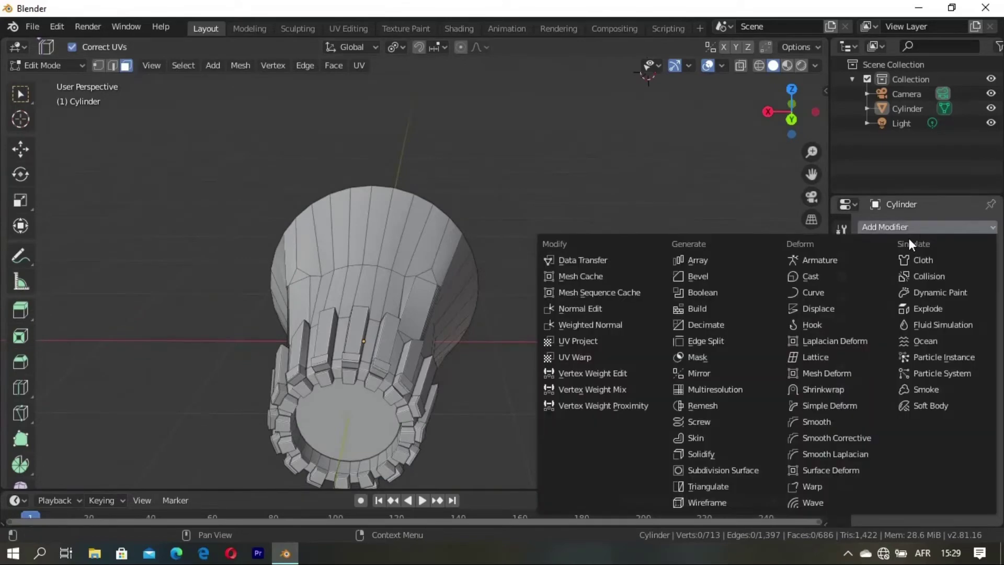
left_click(696, 469)
mouse_move(695, 475)
middle_mouse_down()
mouse_move(450, 377)
mouse_move(431, 334)
mouse_move(322, 281)
mouse_move(454, 344)
mouse_move(306, 248)
middle_mouse_up()
scroll(450, 376, "up", 2)
key("Tab")
key("Tab")
scroll(454, 344, "up", 3)
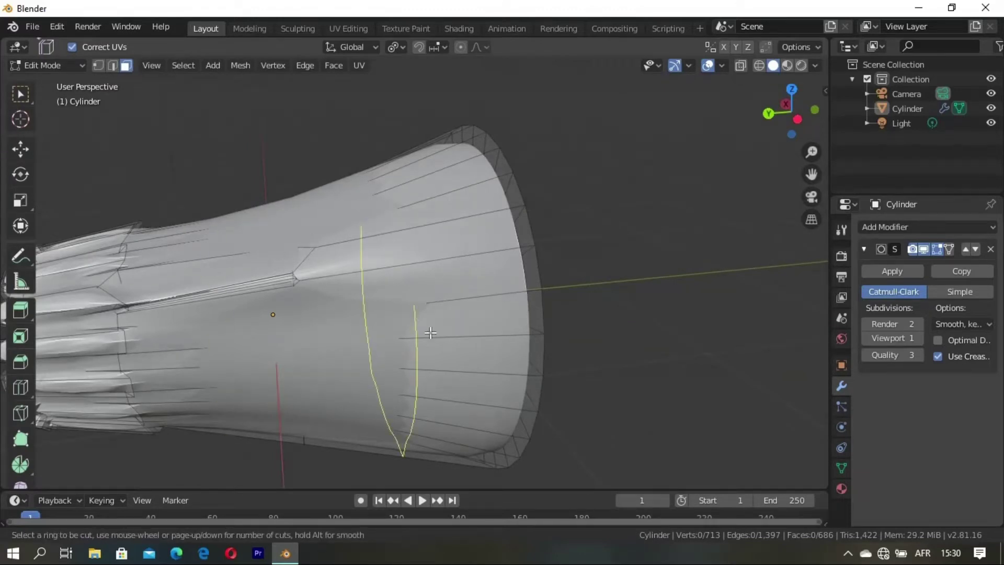
Step: Add an edge loop across the cone and inspect it from other angles
left_click(343, 358)
left_click(175, 364)
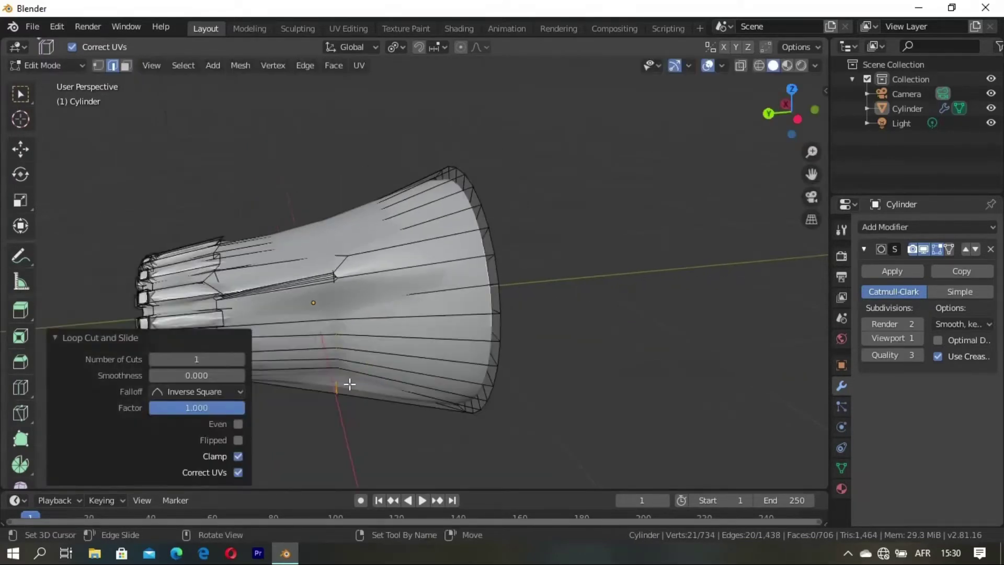
middle_click_drag(347, 386, 403, 296)
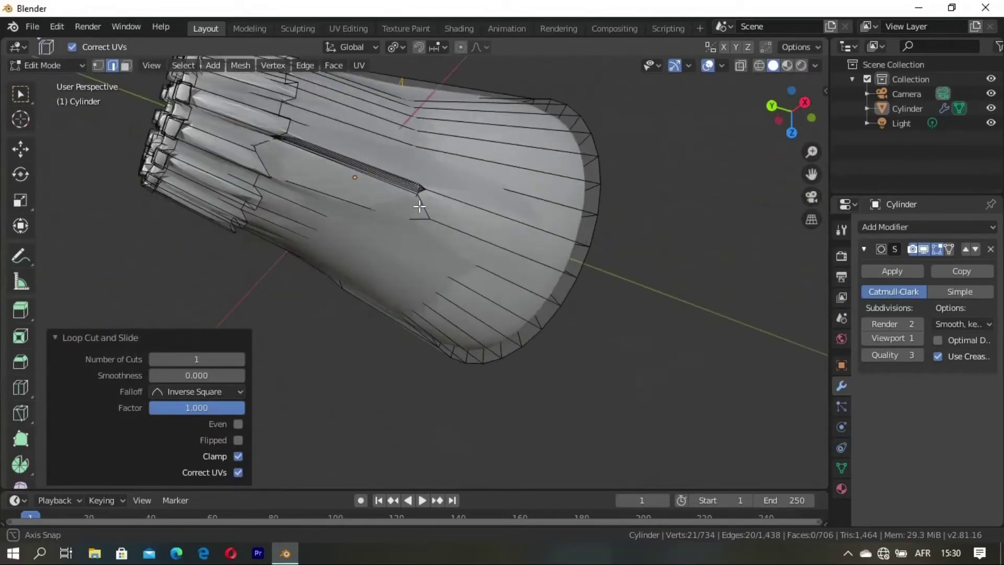
mouse_move(403, 295)
middle_mouse_down()
mouse_move(523, 307)
mouse_move(373, 365)
middle_mouse_up()
left_click(329, 415)
key("Tab")
mouse_move(325, 415)
middle_mouse_down()
mouse_move(356, 393)
mouse_move(384, 343)
mouse_move(391, 381)
mouse_move(471, 313)
mouse_move(490, 249)
middle_mouse_up()
key("Tab")
scroll(485, 303, "up", 3)
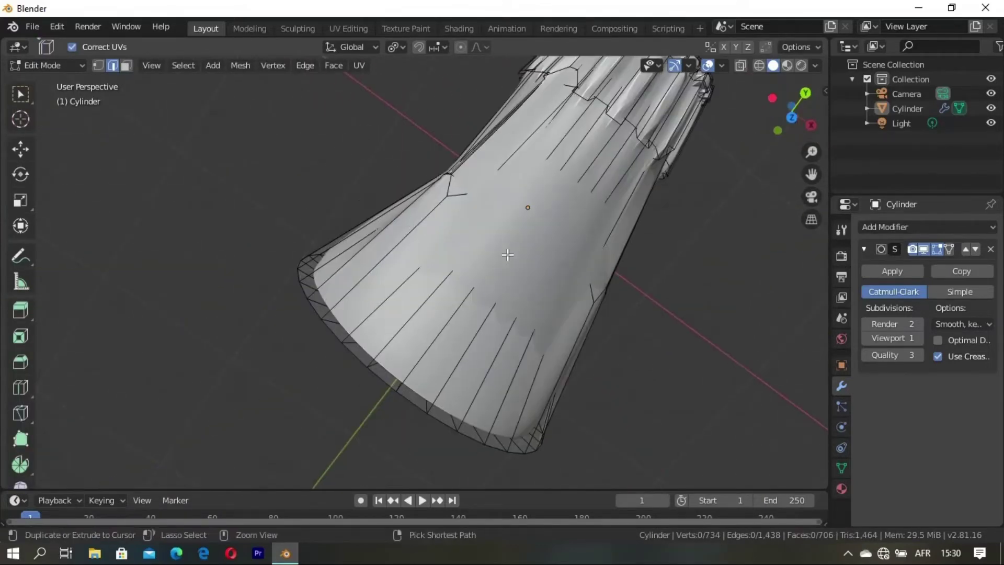
Step: Insert another edge loop on the flared section and scale it to 1.162
left_click(513, 272)
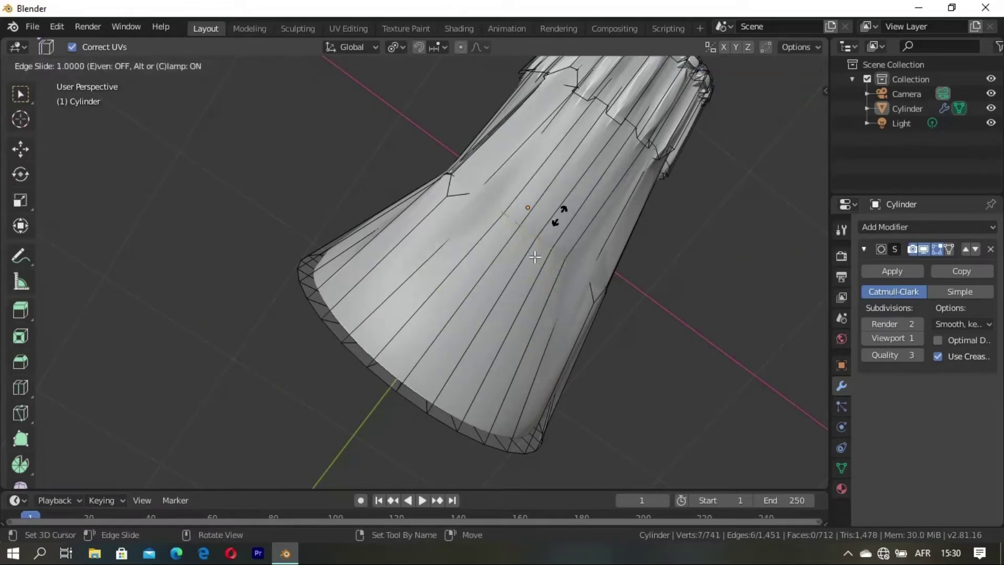
left_click(534, 257)
left_click(538, 263)
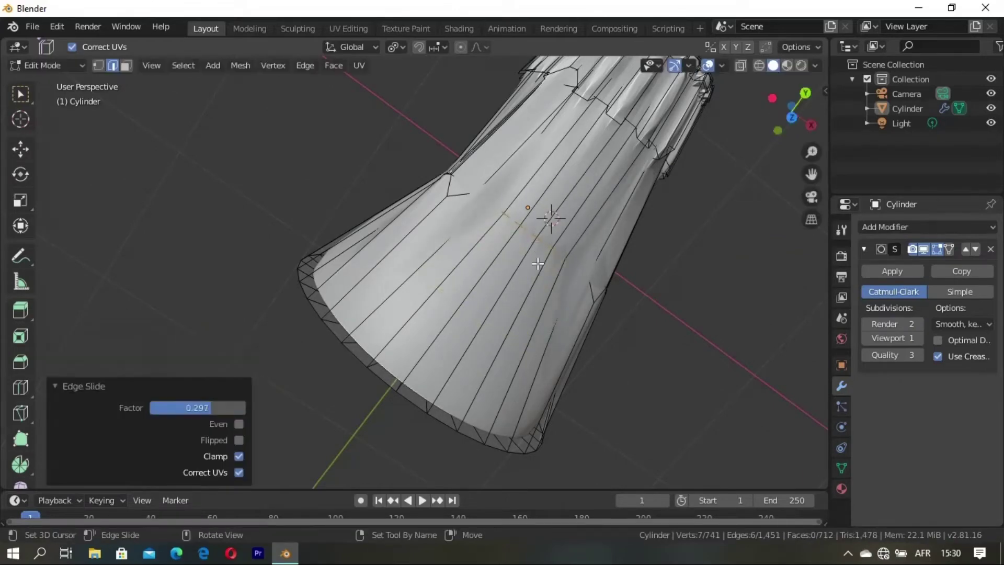
key("s")
left_click(525, 329)
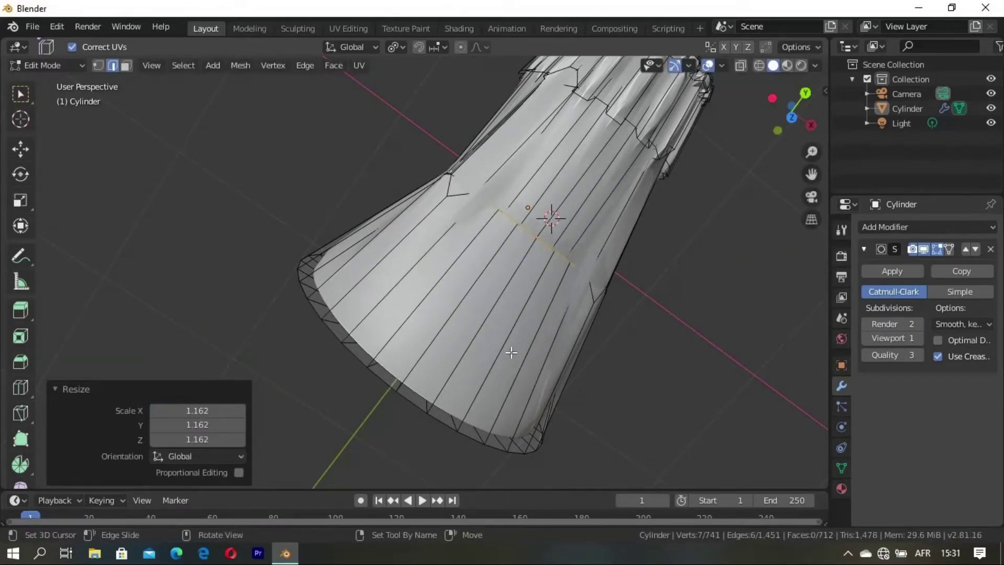
key("g")
key("g")
key("Escape")
key("Tab")
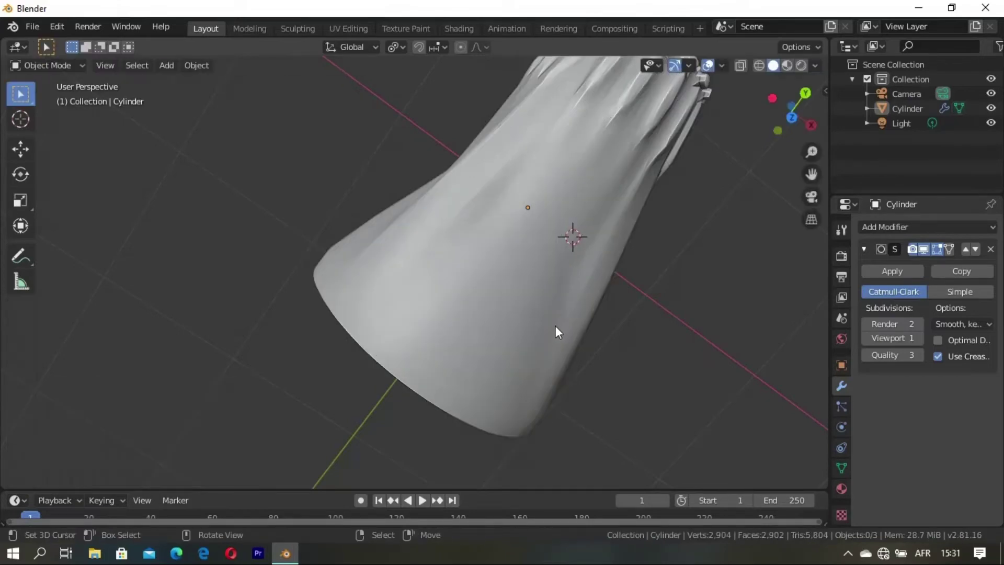
key("Tab")
Step: Disable the Subdivision Surface modifier in the viewport, then delete it
key("Tab")
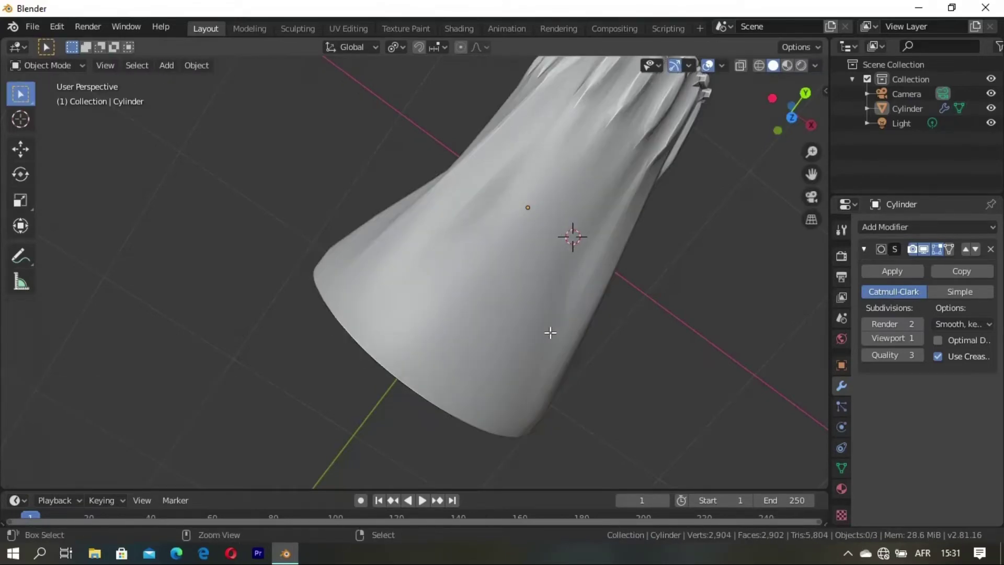
key("Tab")
mouse_move(569, 275)
middle_mouse_down()
mouse_move(510, 295)
mouse_move(486, 280)
mouse_move(522, 290)
mouse_move(565, 224)
middle_mouse_up()
key("Tab")
scroll(521, 291, "down", 3)
left_click(924, 249)
mouse_move(540, 293)
middle_mouse_down()
mouse_move(496, 186)
mouse_move(330, 258)
mouse_move(502, 251)
mouse_move(506, 166)
mouse_move(380, 376)
mouse_move(397, 361)
middle_mouse_up()
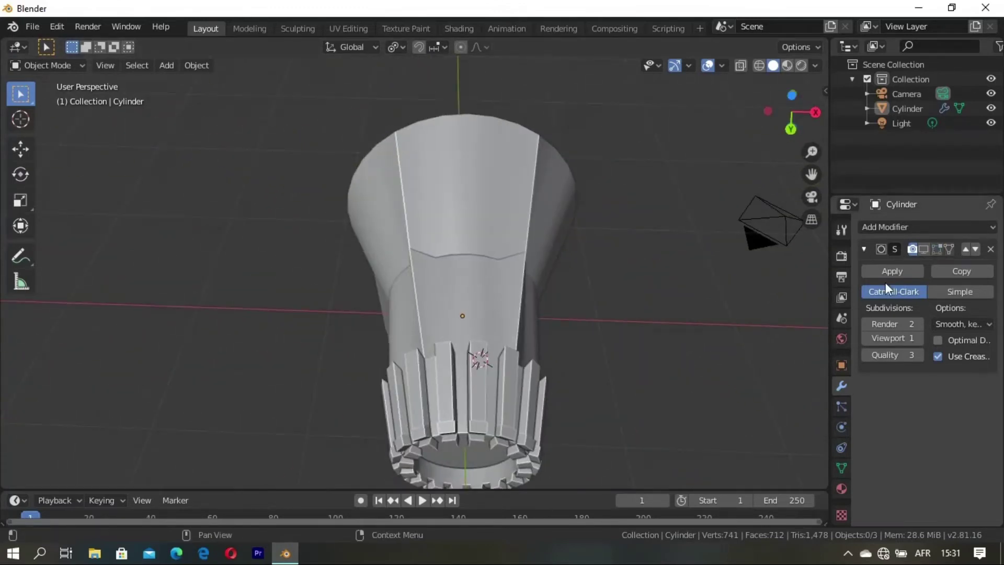
left_click(990, 249)
mouse_move(679, 347)
middle_mouse_down()
mouse_move(413, 316)
mouse_move(482, 332)
mouse_move(663, 260)
mouse_move(491, 336)
mouse_move(288, 256)
mouse_move(464, 294)
mouse_move(383, 277)
mouse_move(408, 303)
middle_mouse_up()
key("Tab")
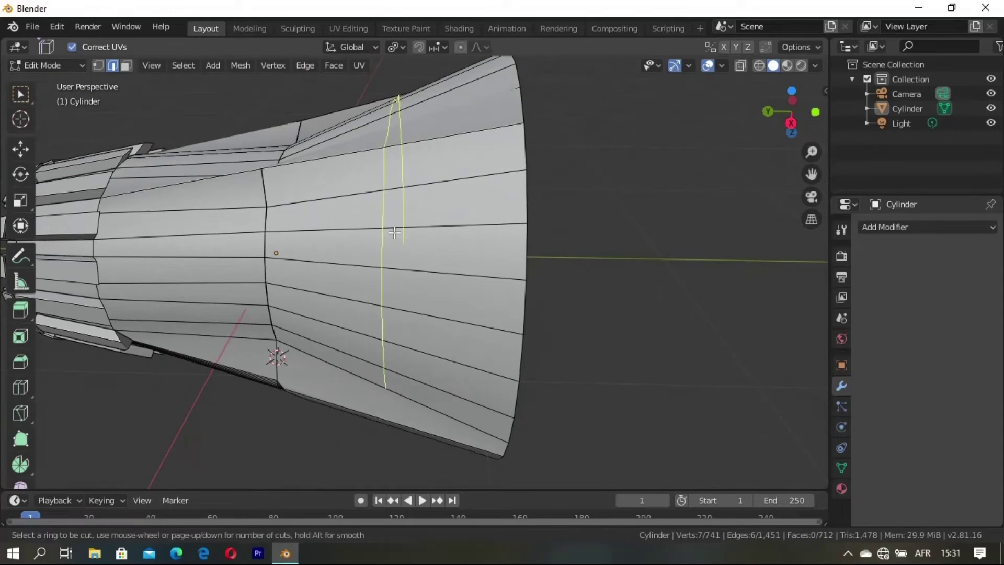
Step: Place an edge loop just inside the lamp head's mouth rim, undoing a stray extra loop
left_click(395, 232)
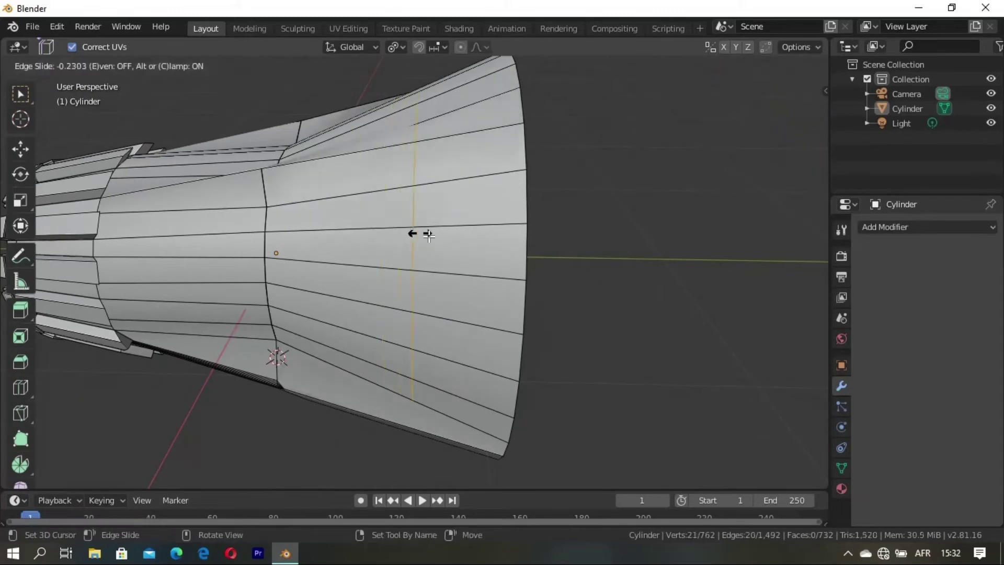
left_click(491, 243)
mouse_move(533, 291)
middle_mouse_down()
mouse_move(554, 417)
mouse_move(380, 283)
mouse_move(403, 183)
middle_mouse_up()
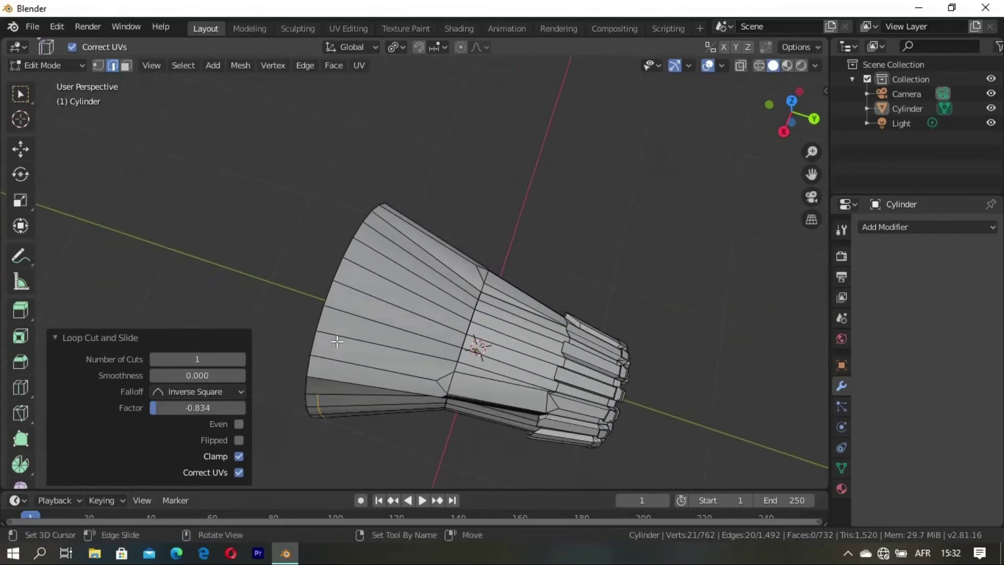
left_click(396, 330)
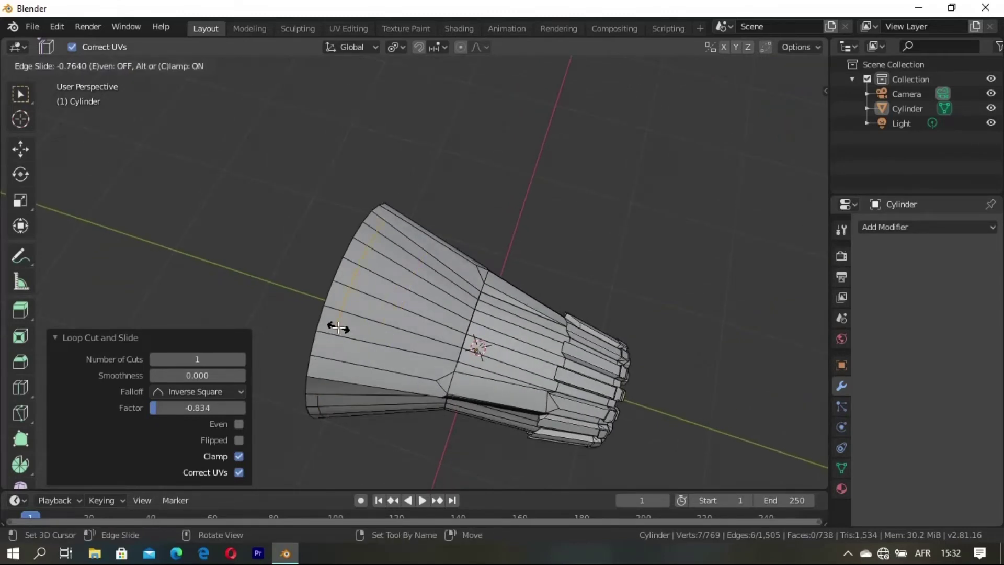
right_click(339, 327)
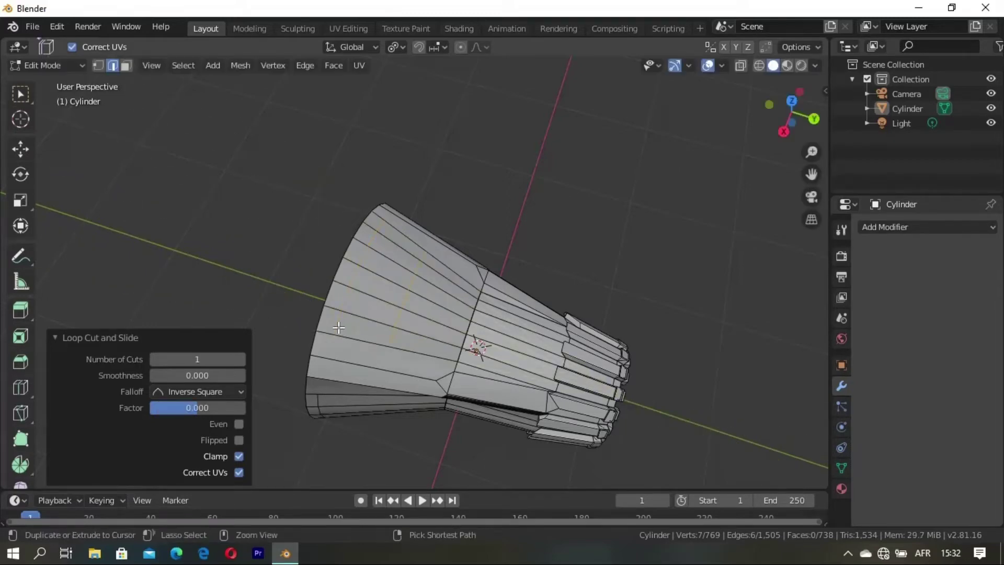
key("ctrl+z")
mouse_move(356, 299)
middle_mouse_down()
mouse_move(354, 308)
mouse_move(454, 310)
mouse_move(384, 333)
middle_mouse_up()
key("Tab")
key("Tab")
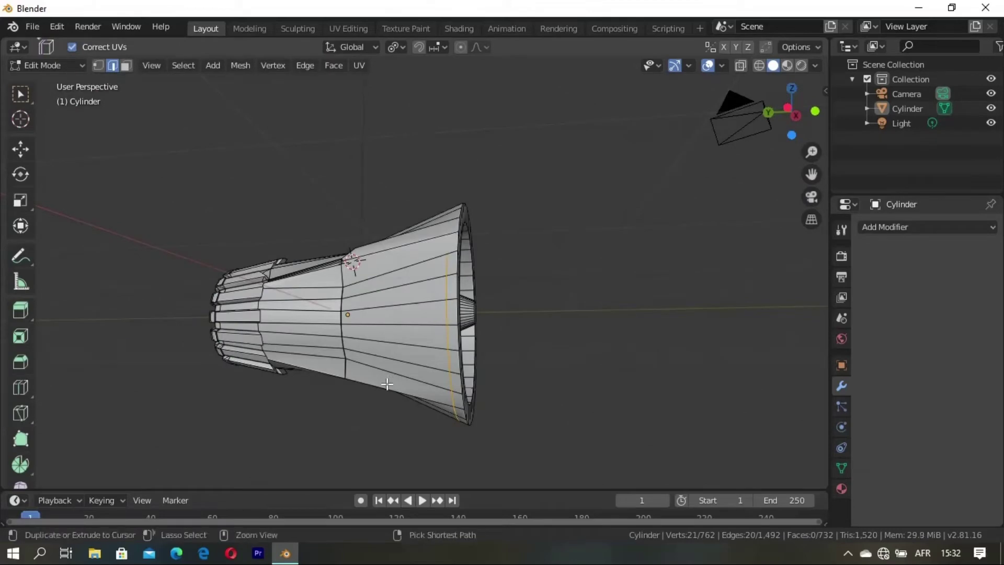
key("Tab")
key("Tab")
mouse_move(386, 385)
middle_mouse_down()
mouse_move(444, 366)
mouse_move(627, 391)
mouse_move(488, 380)
mouse_move(457, 367)
middle_mouse_up()
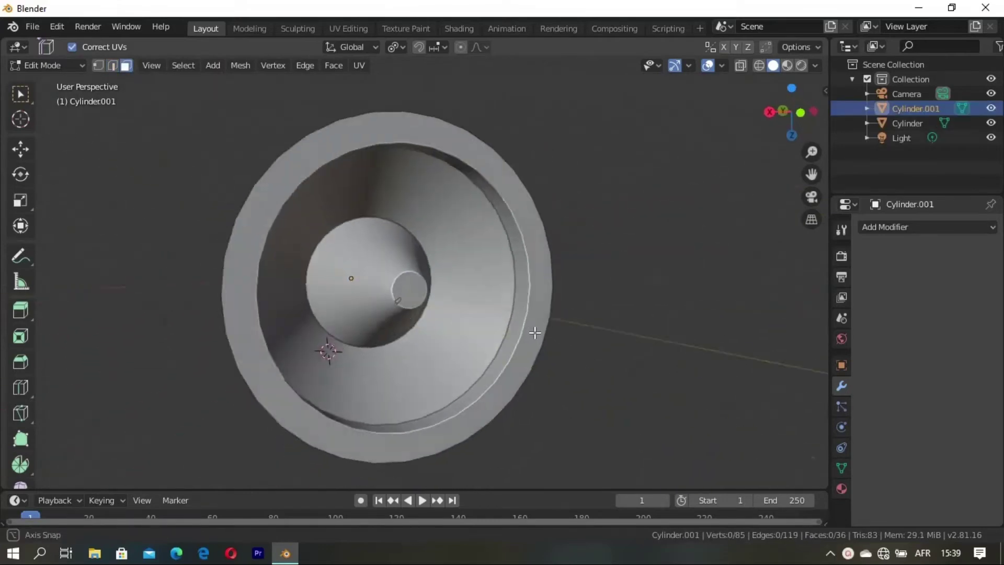
Step: Create a new collection, Collection 2, under the Scene Collection
mouse_move(534, 332)
middle_mouse_down()
mouse_move(381, 298)
mouse_move(481, 273)
mouse_move(502, 277)
mouse_move(497, 287)
mouse_move(353, 225)
middle_mouse_up()
left_click(990, 108)
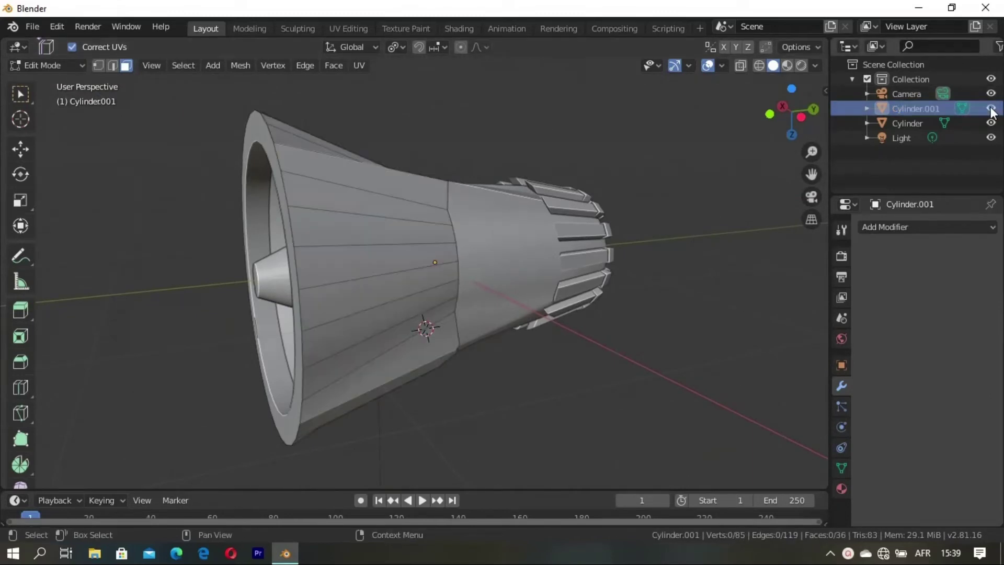
left_click(854, 63)
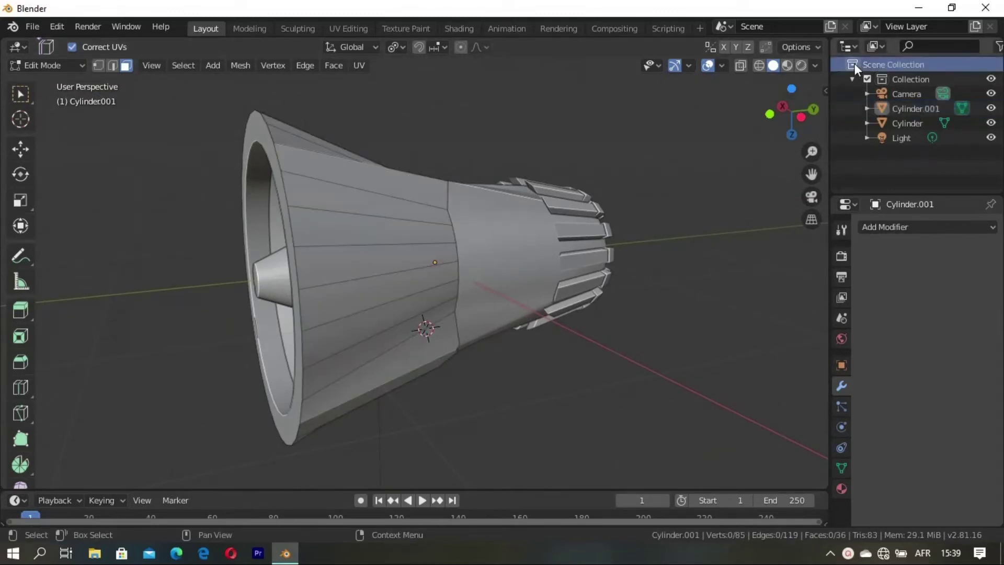
right_click(892, 67)
left_click(892, 67)
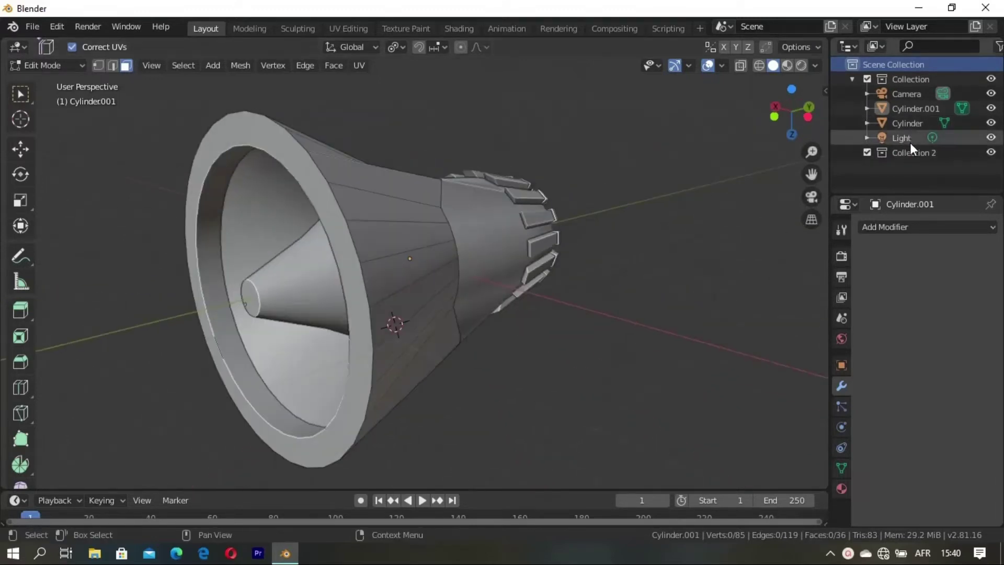
Step: Hide Cylinder.001 so only the remaining lamp parts show
left_click(991, 123)
left_click(991, 124)
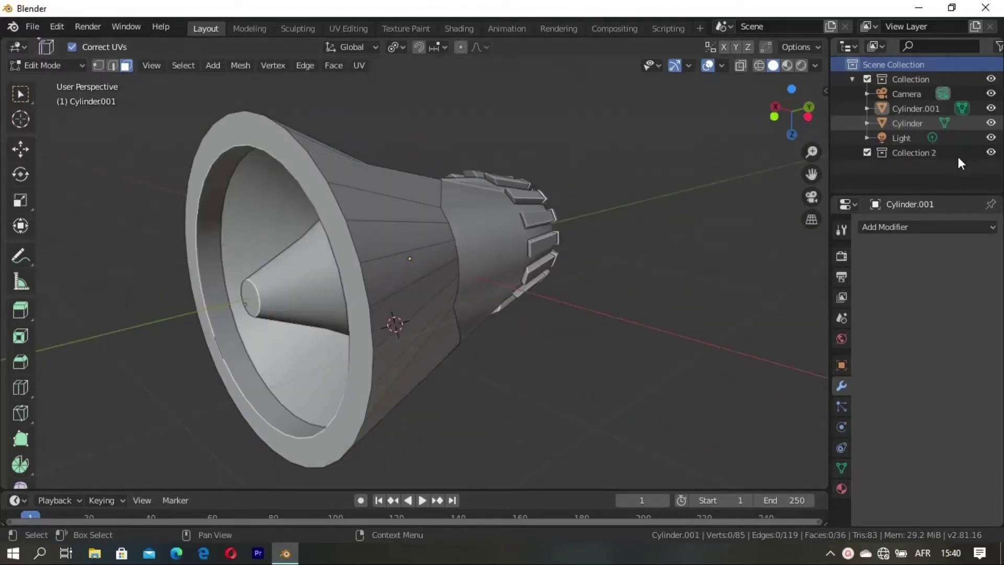
left_click(913, 153)
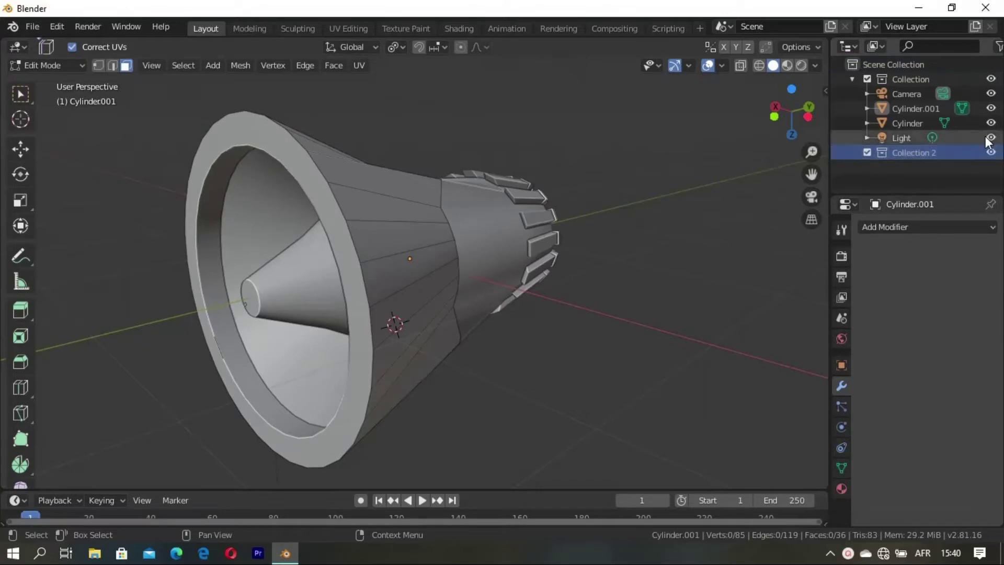
left_click(991, 108)
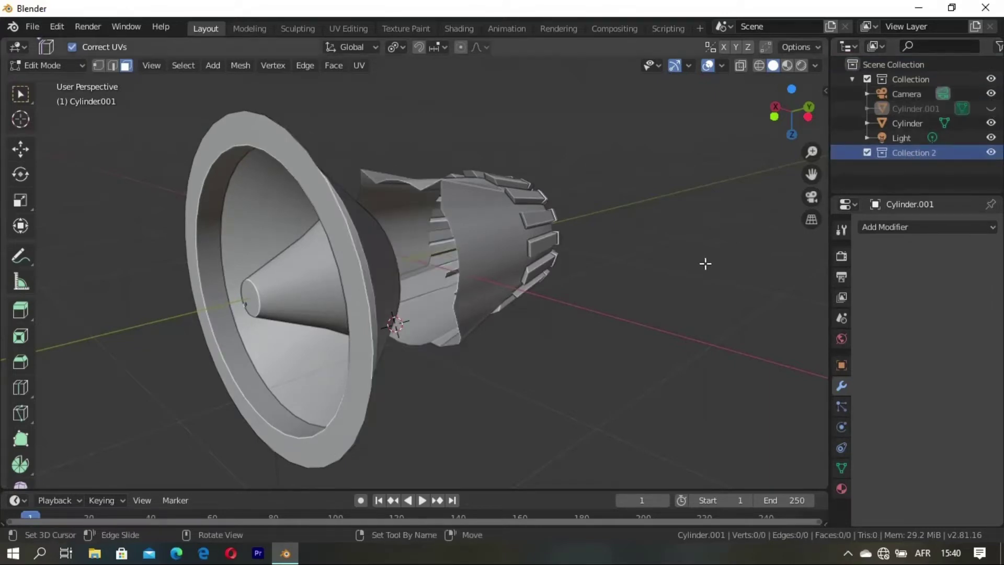
mouse_move(703, 265)
middle_mouse_down()
mouse_move(502, 273)
mouse_move(554, 325)
mouse_move(544, 345)
mouse_move(523, 353)
mouse_move(476, 328)
mouse_move(477, 307)
mouse_move(502, 312)
middle_mouse_up()
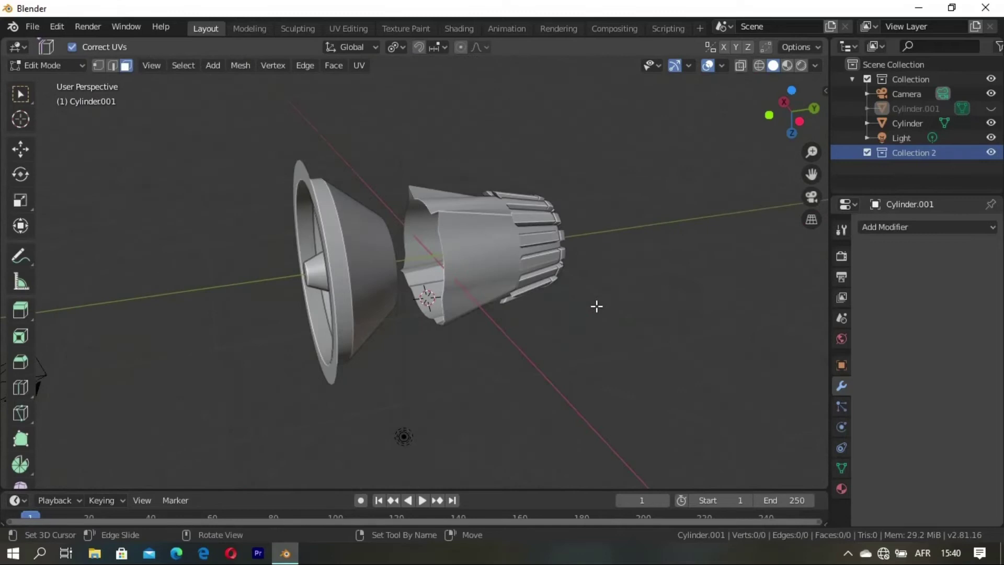
Step: Show Cylinder.001, hide Cylinder, and add an edge loop near Cylinder.001's rim
left_click(991, 109)
left_click(990, 123)
mouse_move(654, 251)
middle_mouse_down()
mouse_move(641, 267)
mouse_move(596, 208)
mouse_move(527, 298)
mouse_move(316, 251)
mouse_move(372, 258)
mouse_move(264, 282)
mouse_move(447, 263)
mouse_move(366, 237)
mouse_move(352, 260)
mouse_move(437, 294)
middle_mouse_up()
left_click(428, 286)
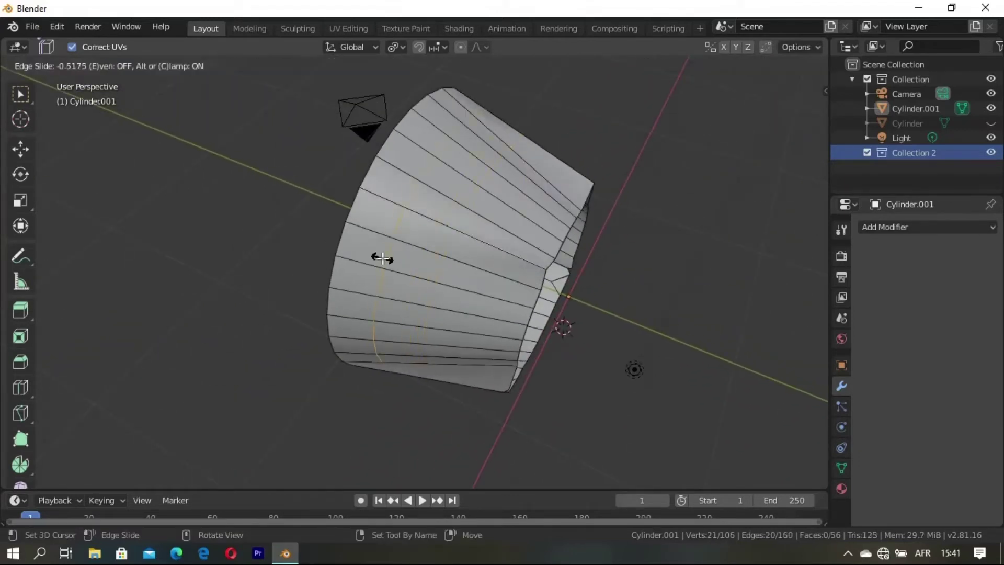
left_click(369, 274)
Step: Extrude the rim faces and scale the new lip up to about 1.045
key("alt+a")
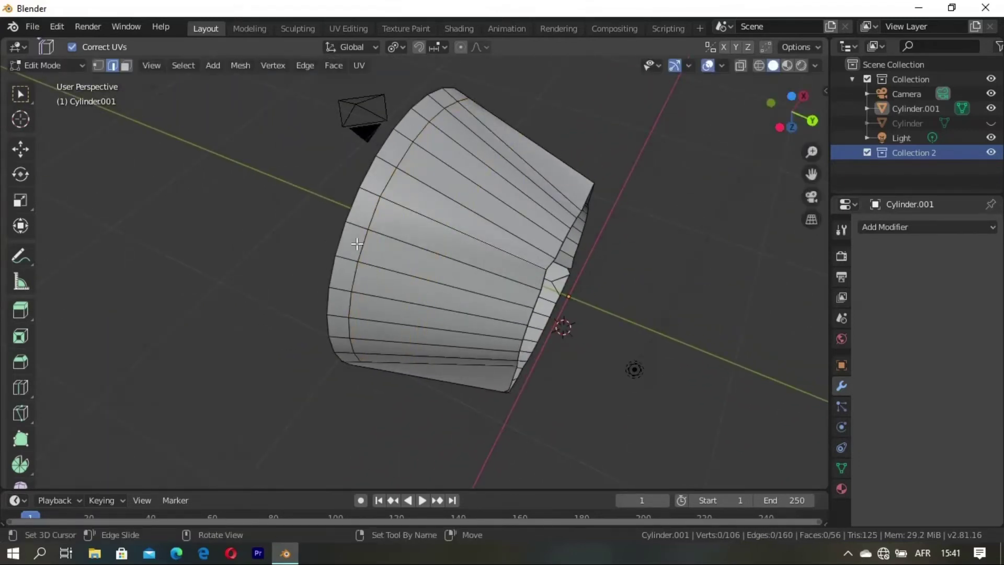
key("3")
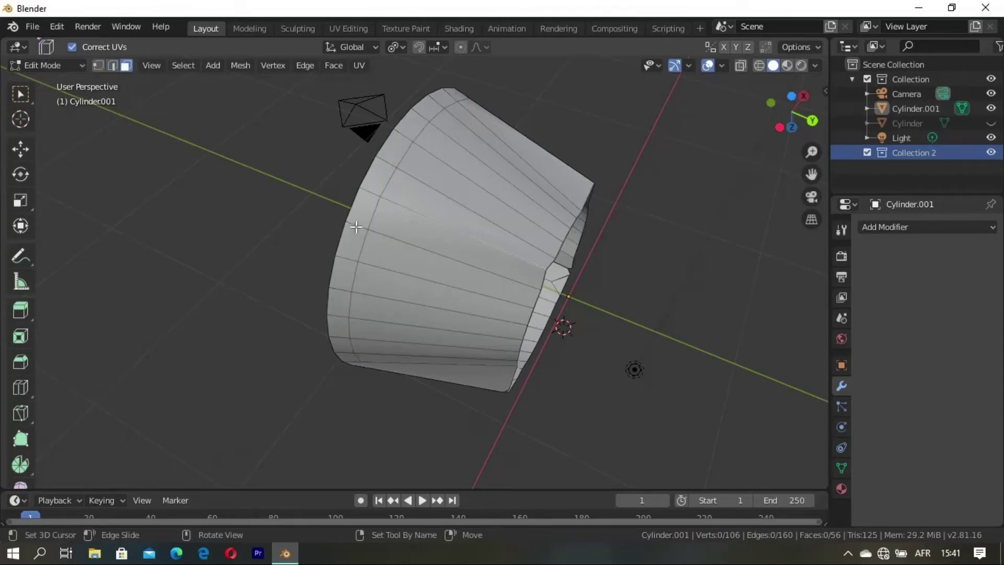
middle_click_drag(348, 258, 410, 369)
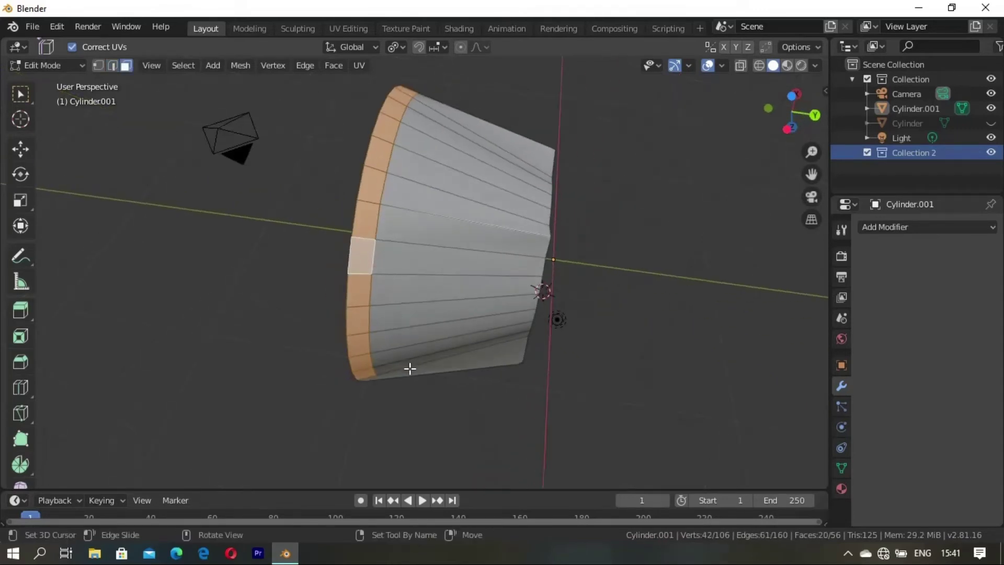
key("e")
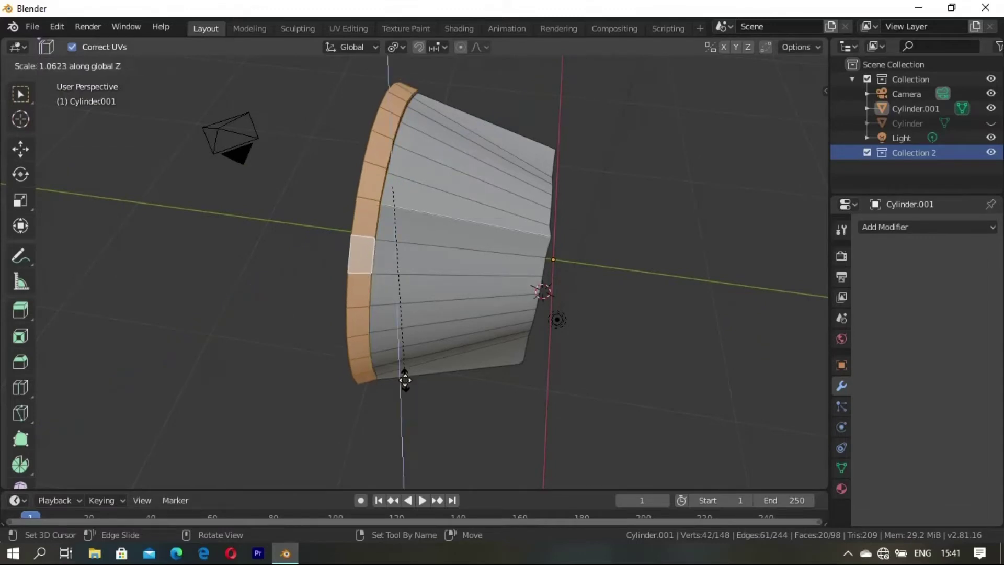
key("Escape")
key("e")
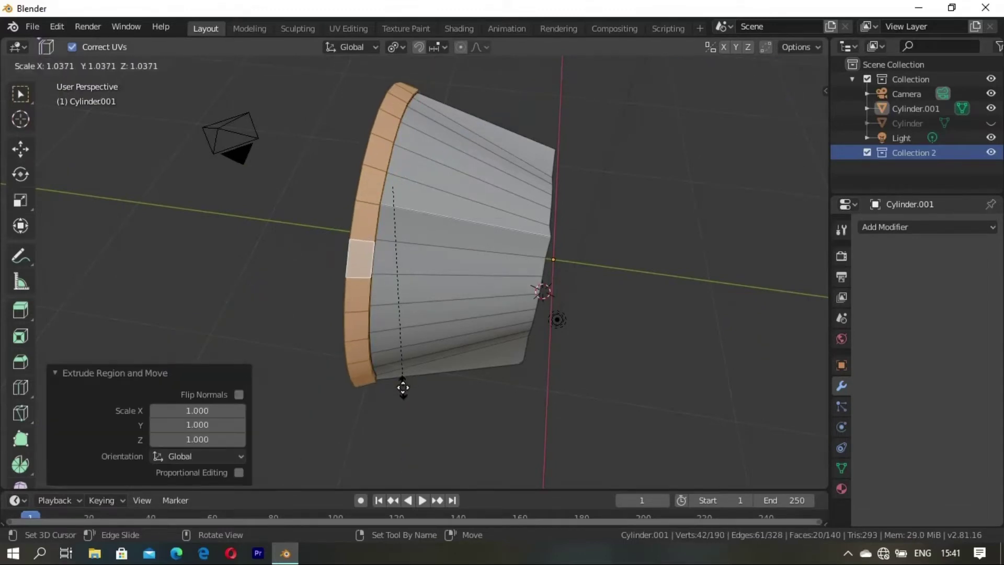
left_click(402, 387)
mouse_move(402, 388)
middle_mouse_down()
mouse_move(495, 367)
mouse_move(513, 327)
mouse_move(527, 330)
mouse_move(487, 345)
mouse_move(502, 359)
mouse_move(580, 340)
mouse_move(584, 355)
mouse_move(563, 397)
mouse_move(471, 366)
mouse_move(303, 352)
mouse_move(544, 351)
mouse_move(432, 351)
mouse_move(342, 325)
middle_mouse_up()
key("s")
left_click(558, 413)
key("Tab")
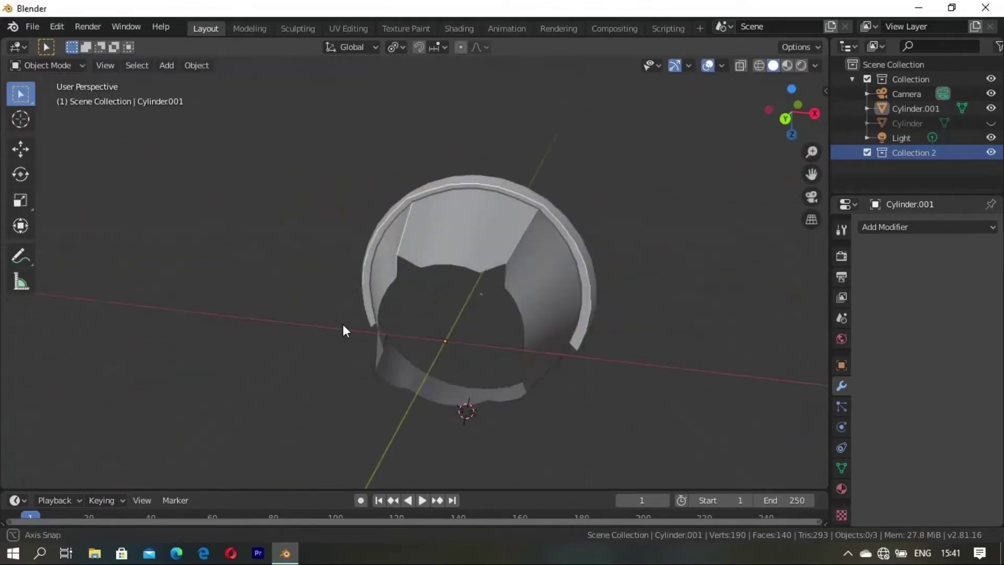
Step: Show Cylinder and bevel Cylinder.001's rim edge loop
left_click(991, 123)
mouse_move(722, 246)
middle_mouse_down()
mouse_move(626, 274)
mouse_move(515, 277)
mouse_move(607, 224)
mouse_move(407, 237)
mouse_move(485, 263)
mouse_move(362, 356)
mouse_move(378, 259)
middle_mouse_up()
key("Tab")
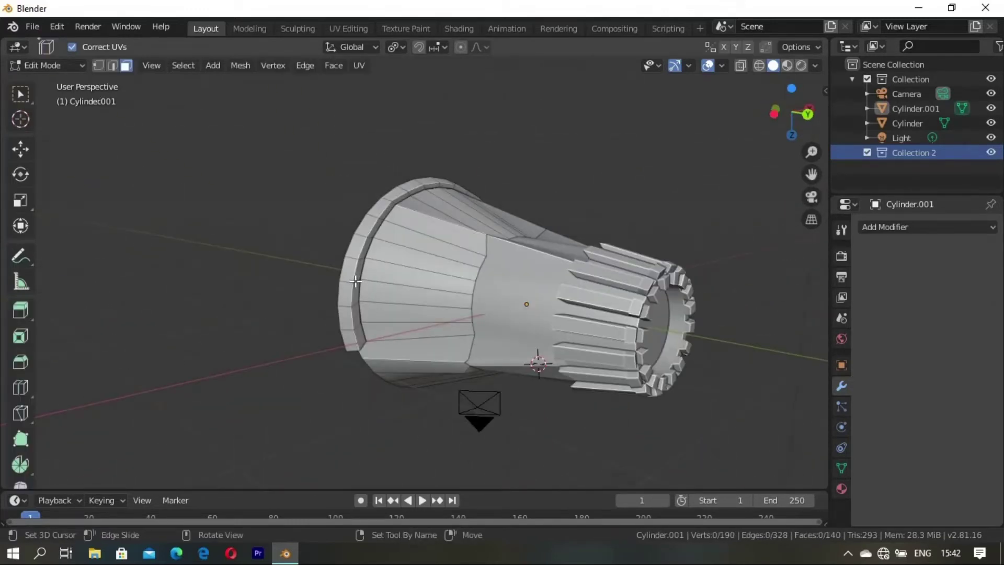
key("2")
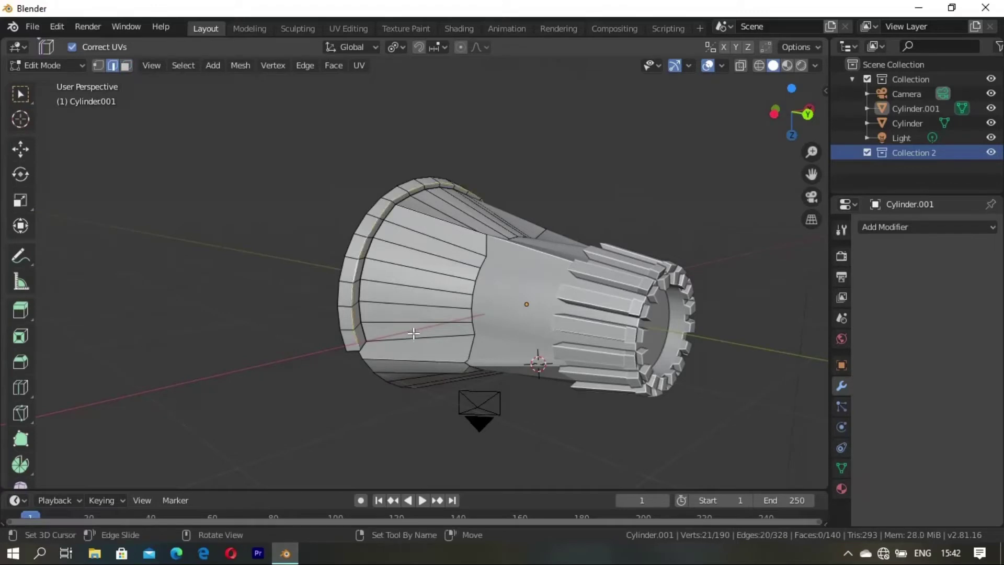
key("ctrl+b")
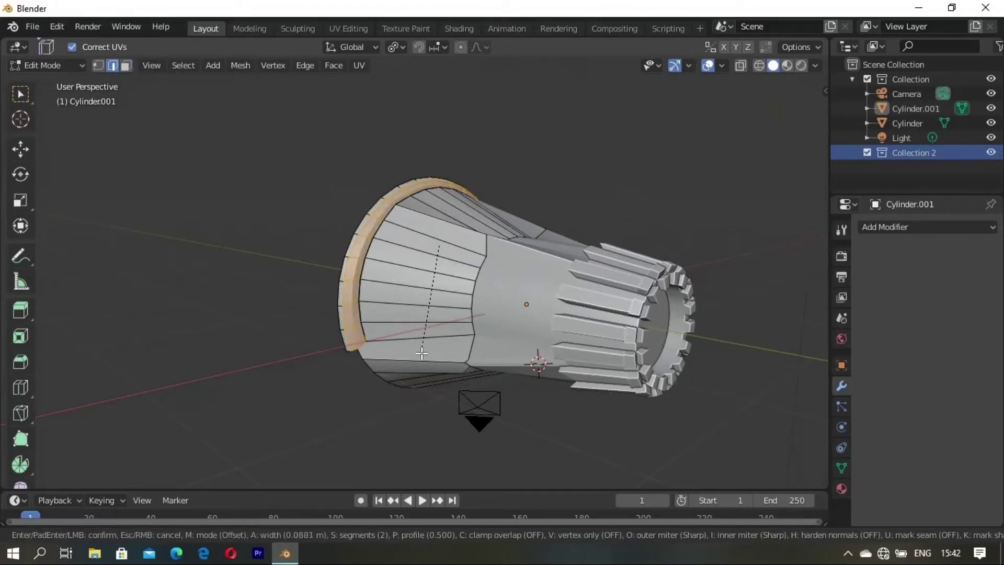
left_click(421, 353)
key("alt+a")
key("Tab")
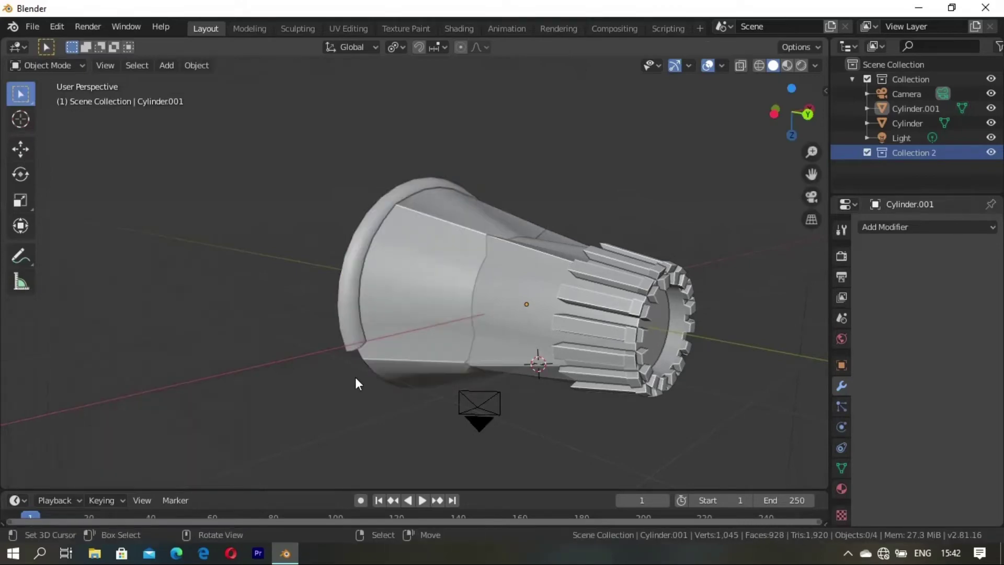
Step: Hide Cylinder and add an edge loop around Cylinder.001
mouse_move(356, 378)
middle_mouse_down()
mouse_move(400, 352)
mouse_move(579, 340)
mouse_move(512, 319)
mouse_move(406, 322)
mouse_move(585, 312)
mouse_move(470, 309)
middle_mouse_up()
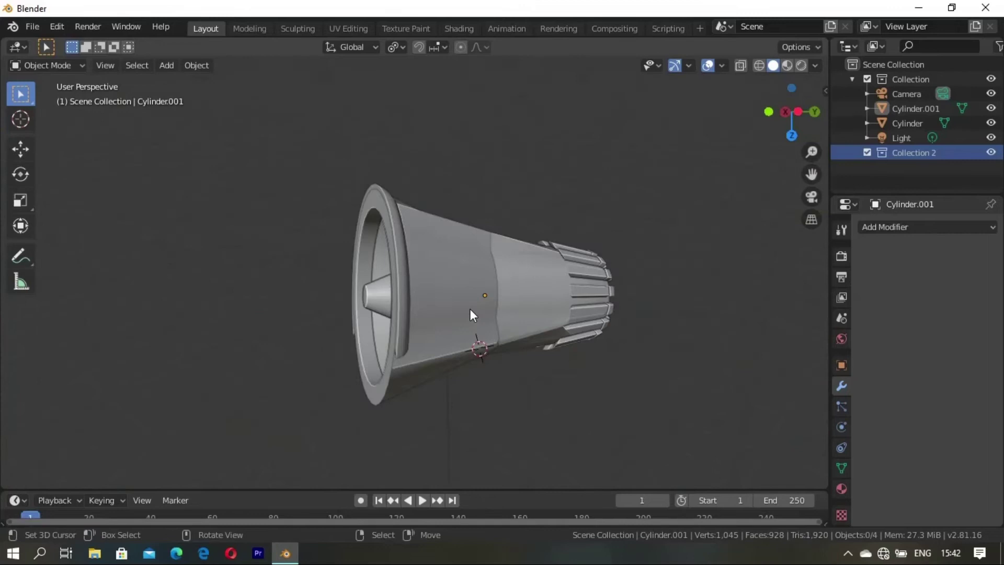
left_click(990, 123)
key("Tab")
middle_click_drag(438, 270, 409, 294)
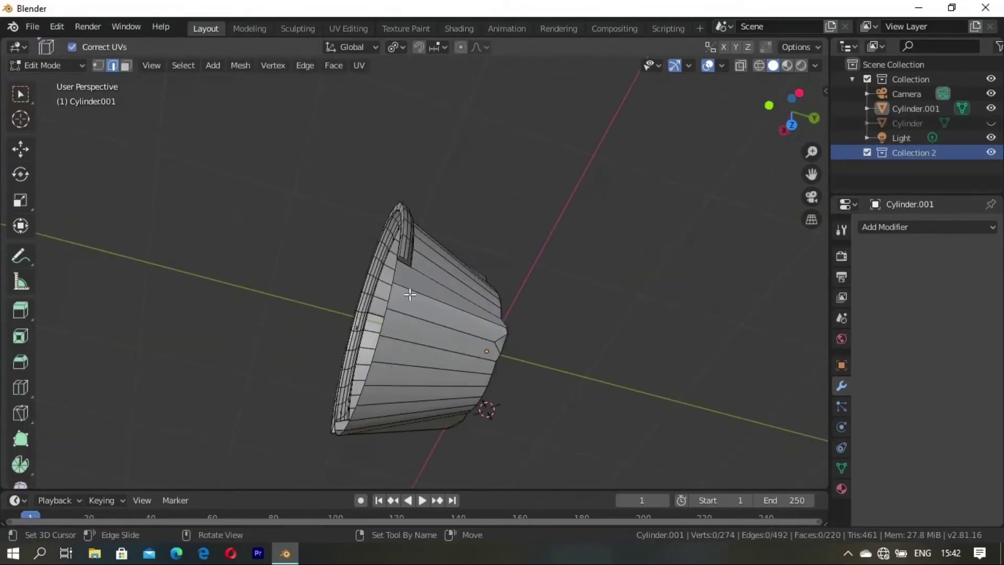
left_click(420, 342)
left_click(393, 343)
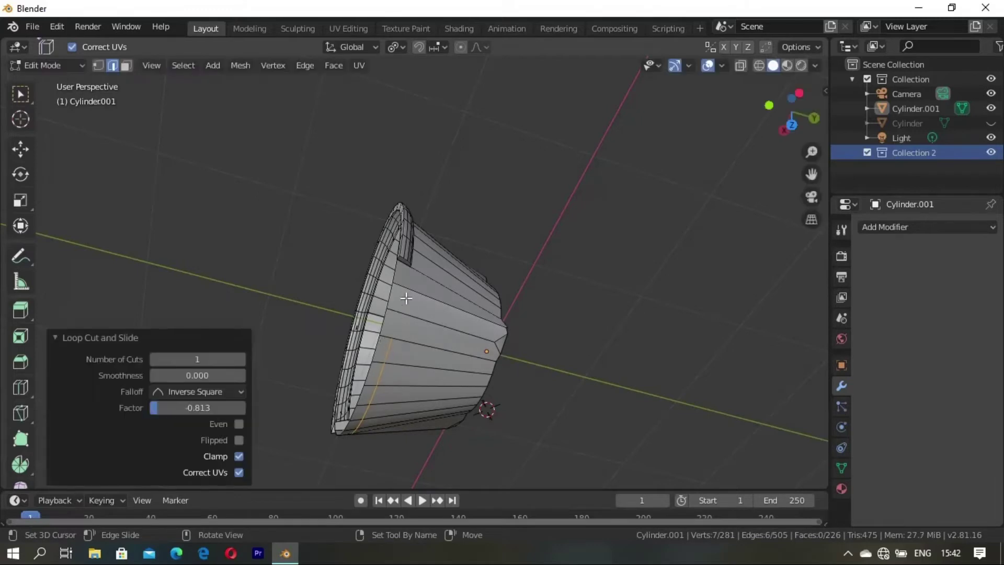
left_click(438, 285)
right_click(426, 287)
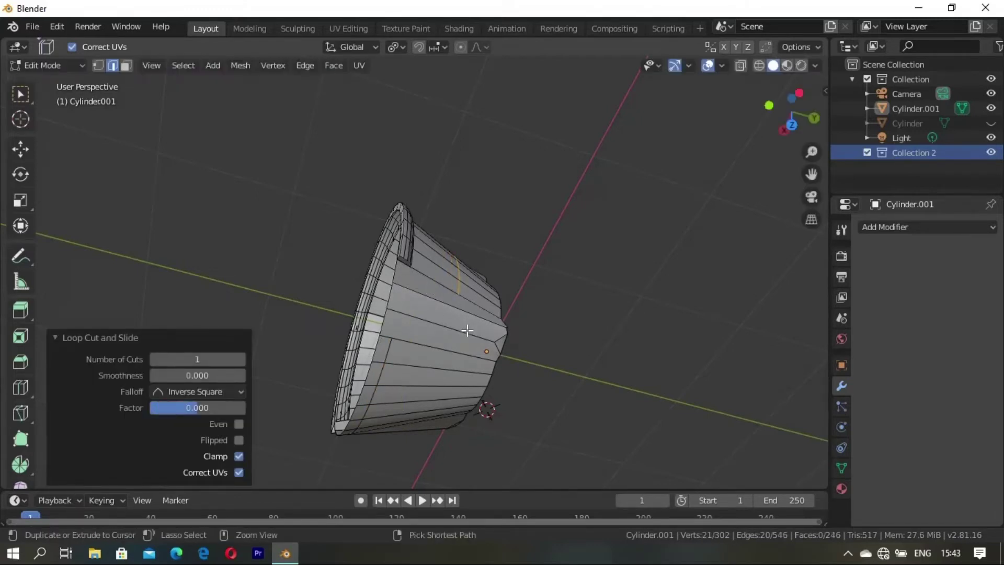
key("ctrl+z")
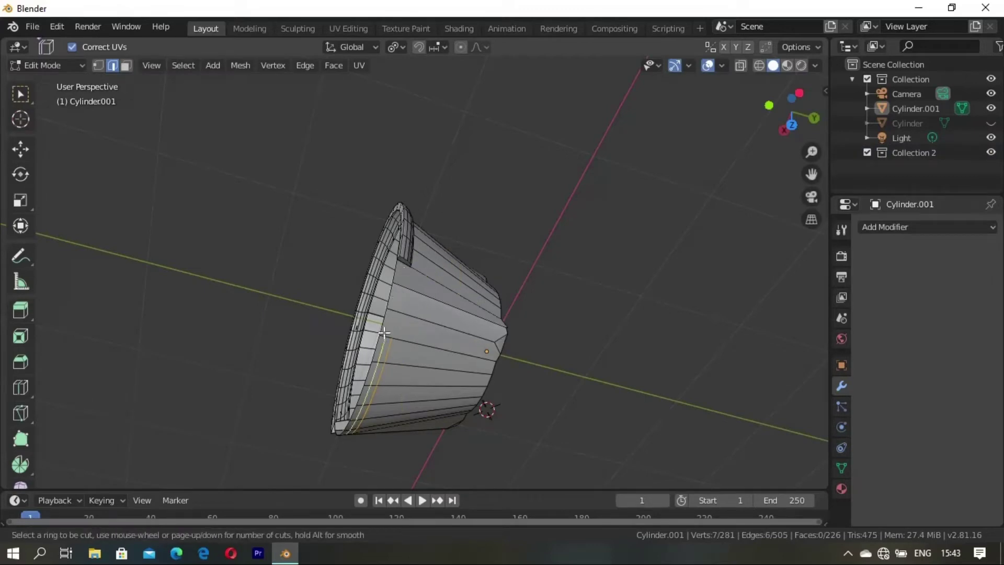
Step: Place another edge loop near the rim, after undoing a trial cut
middle_click_drag(527, 392, 403, 321)
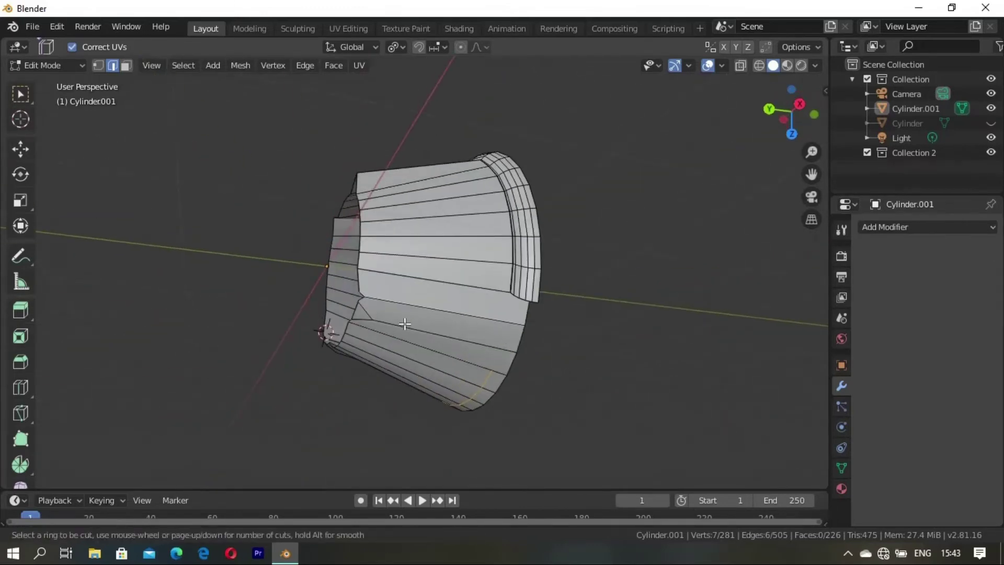
left_click(425, 268)
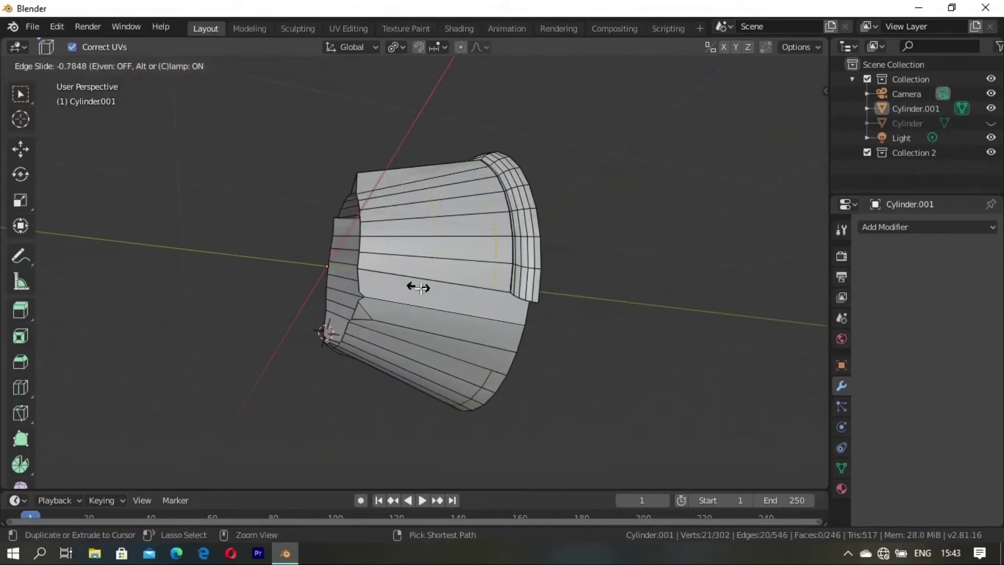
left_click(408, 291)
key("ctrl+z")
mouse_move(441, 311)
middle_mouse_down()
mouse_move(418, 273)
mouse_move(392, 275)
mouse_move(460, 352)
mouse_move(489, 244)
mouse_move(447, 277)
middle_mouse_up()
left_click(391, 274)
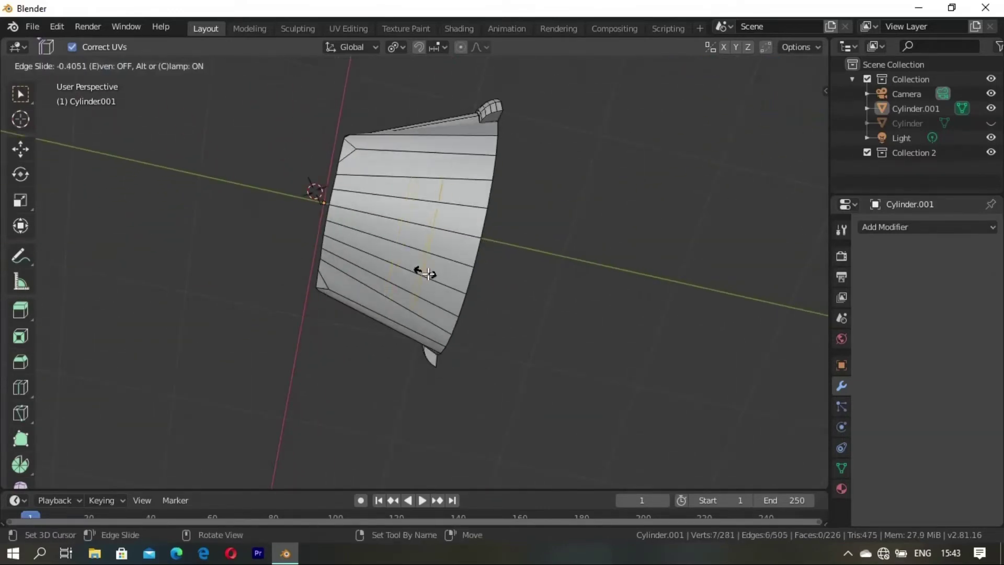
left_click(461, 317)
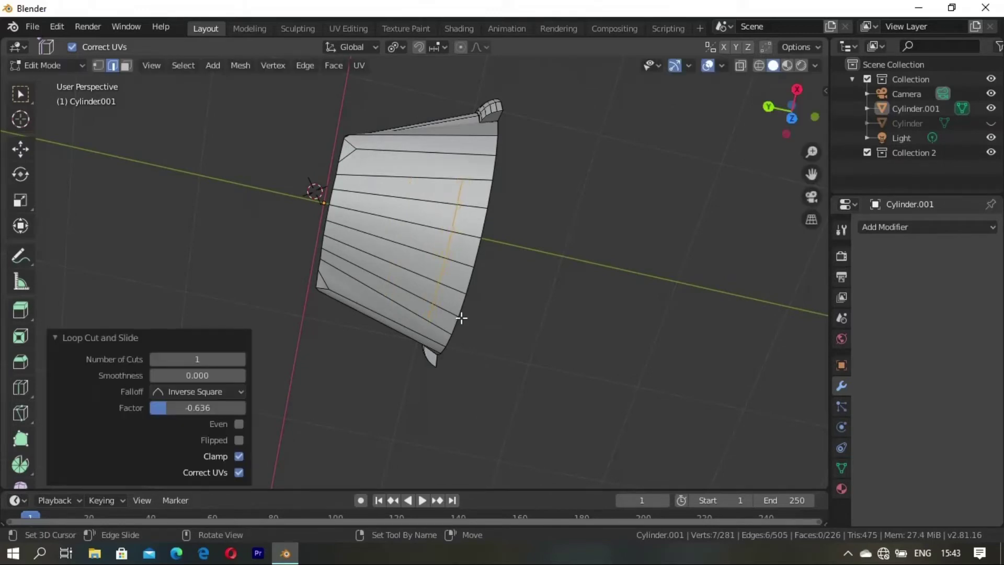
Step: Extrude the band of faces behind the rim and scale it outward to 1.080
key("3")
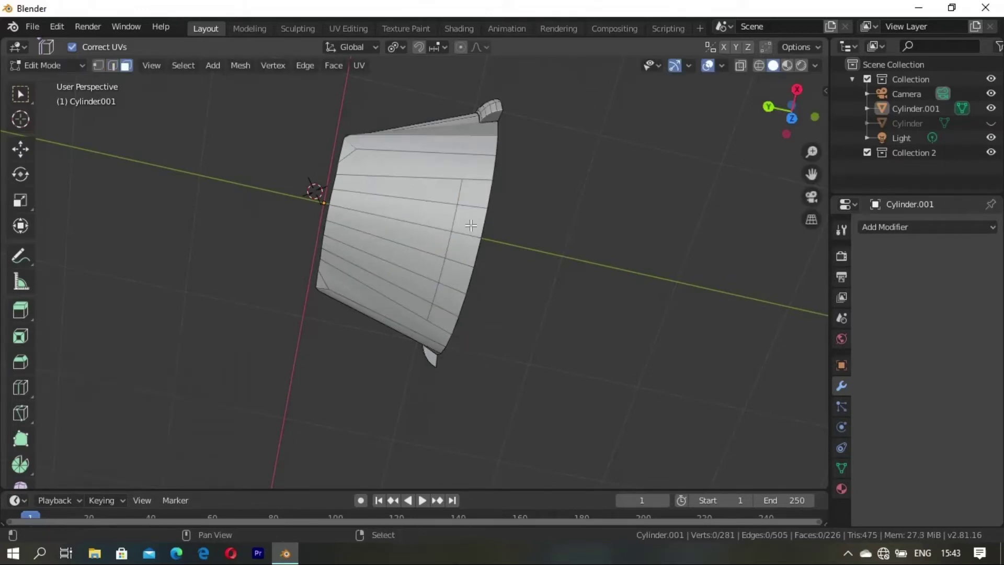
middle_click_drag(468, 234, 439, 224)
key("e")
key("s")
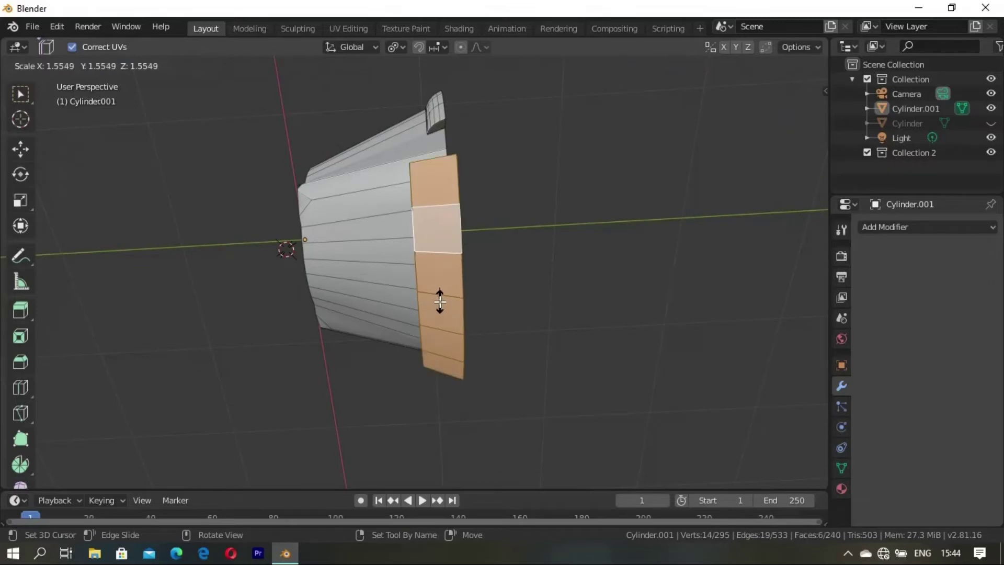
key("Escape")
mouse_move(439, 302)
middle_mouse_down()
mouse_move(454, 335)
mouse_move(420, 422)
mouse_move(365, 417)
mouse_move(347, 454)
mouse_move(419, 428)
mouse_move(556, 410)
mouse_move(497, 375)
mouse_move(428, 356)
mouse_move(465, 286)
middle_mouse_up()
key("s")
left_click(415, 431)
left_click(345, 455)
key("Tab")
Step: Show Cylinder again and view the flared rim edge-on in Edit Mode
middle_click_drag(535, 352, 399, 380)
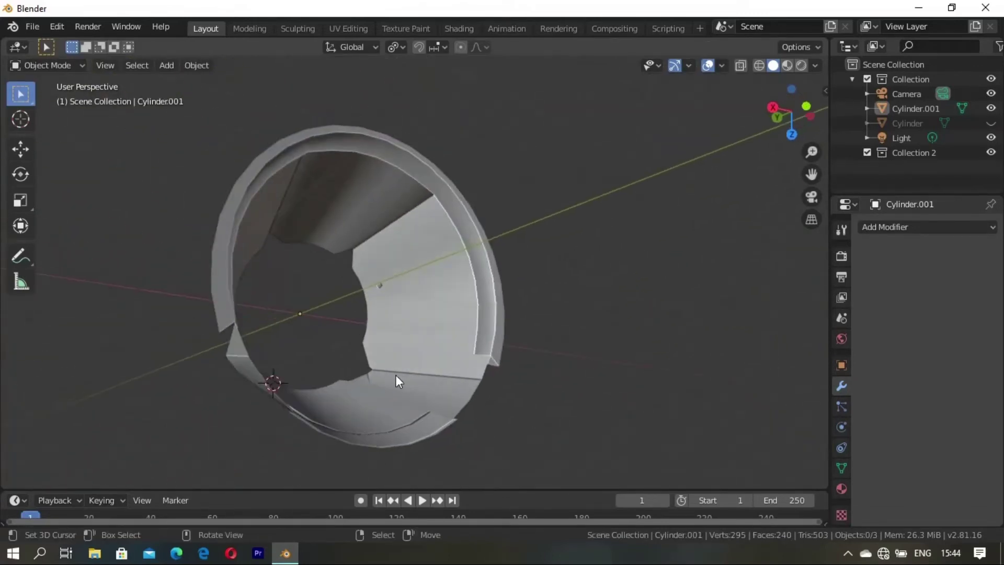
left_click(991, 123)
mouse_move(417, 278)
middle_mouse_down()
mouse_move(420, 303)
mouse_move(440, 328)
mouse_move(519, 320)
middle_mouse_up()
scroll(600, 321, "up", 5)
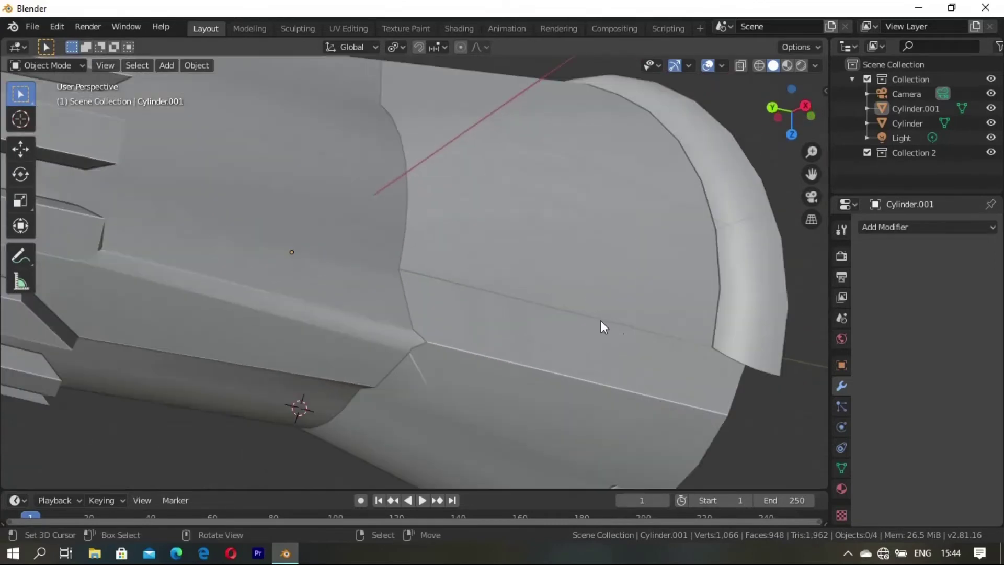
scroll(598, 263, "up", 2)
scroll(598, 263, "down", 2)
middle_click_drag(559, 263, 467, 290)
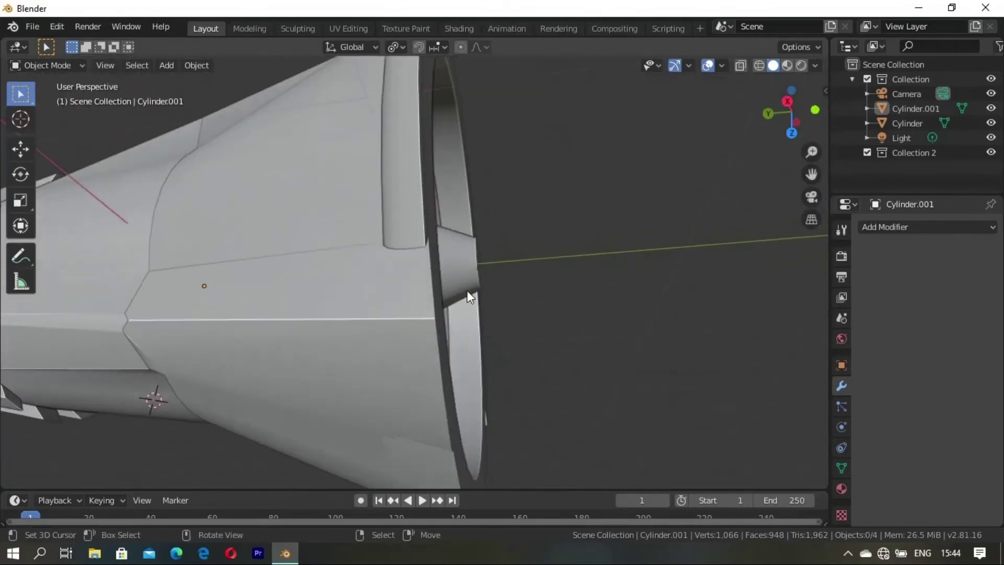
key("Tab")
middle_click_drag(402, 252, 425, 231)
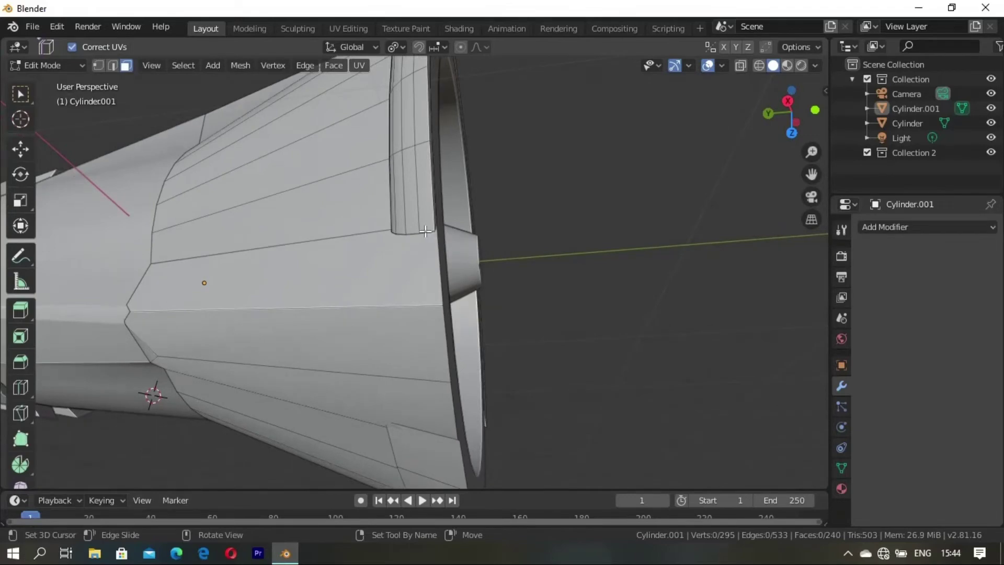
Step: Bevel the rib's end edges by about 0.0167 m, redoing a wider first attempt
left_click(424, 232, "alt")
key("2")
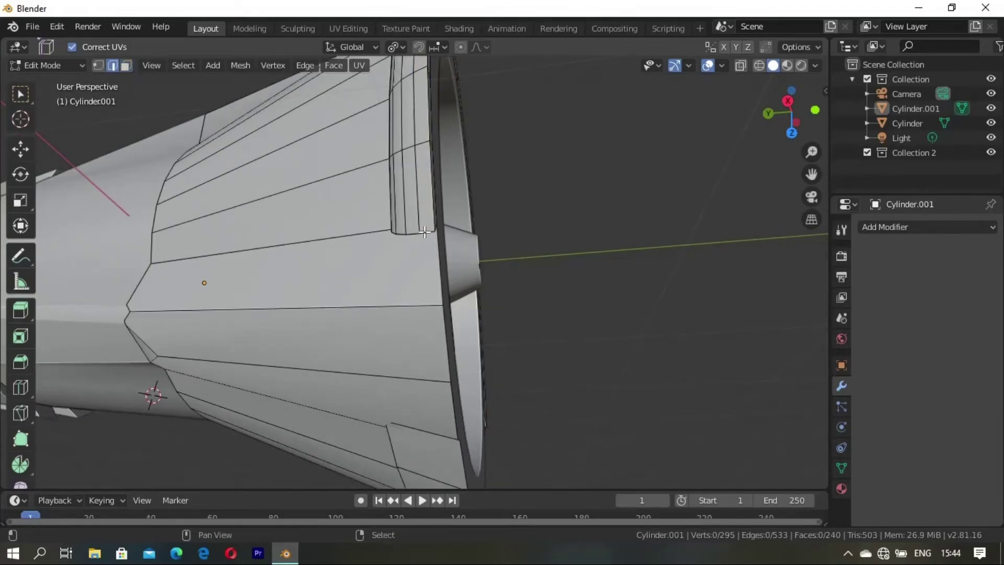
key("ctrl+b")
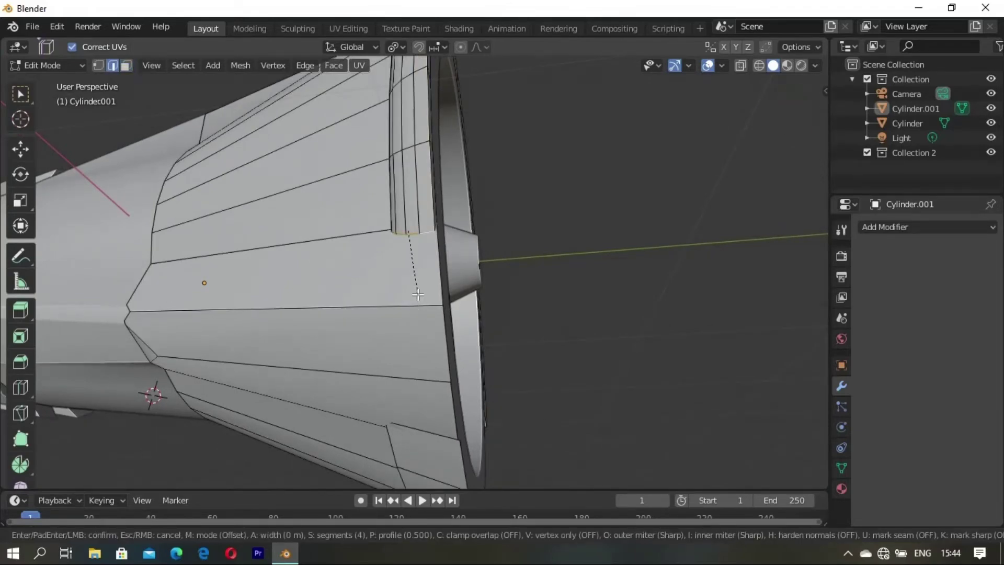
left_click(423, 379)
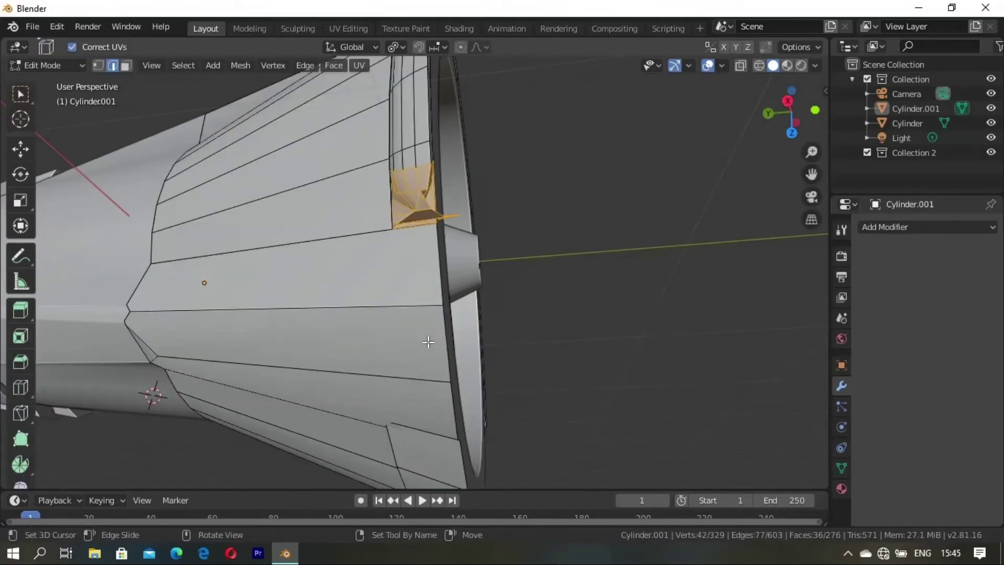
key("ctrl+z")
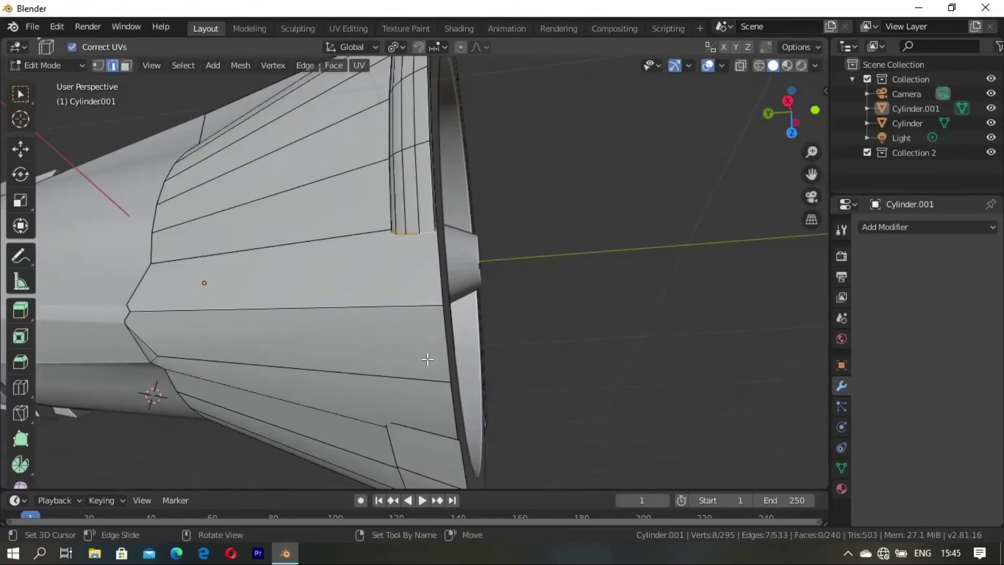
key("ctrl+b")
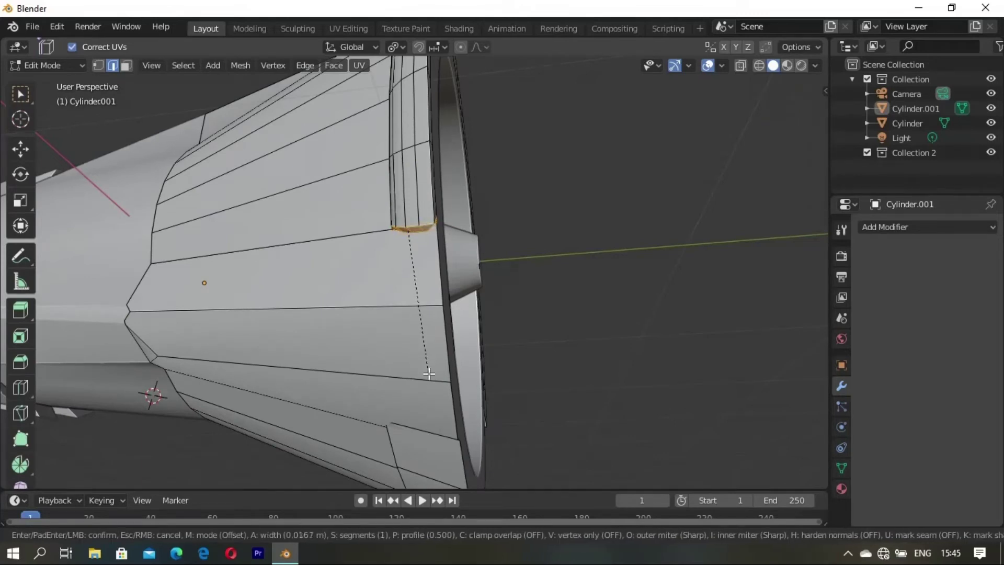
left_click(429, 374)
Step: Apply Shade Smooth to the Cylinder.001 lamp head via the F3 search
key("Tab")
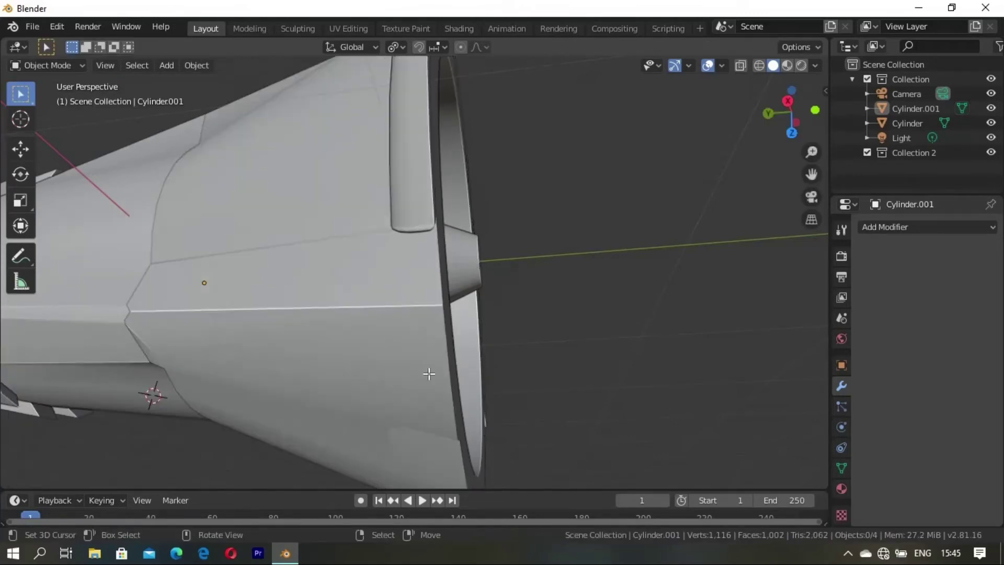
mouse_move(426, 370)
middle_mouse_down()
mouse_move(397, 299)
mouse_move(467, 232)
mouse_move(415, 244)
middle_mouse_up()
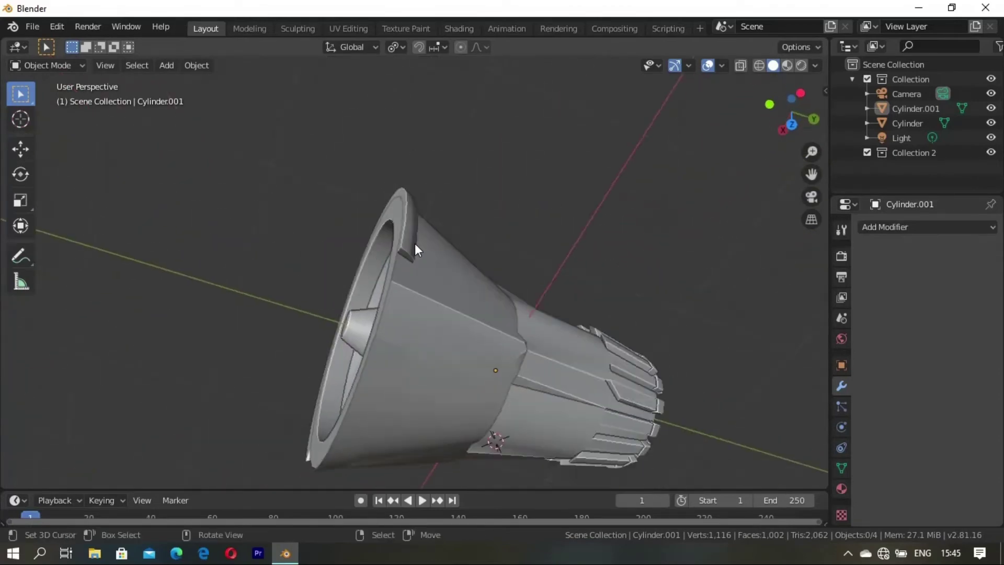
scroll(381, 186, "up", 5)
key("2")
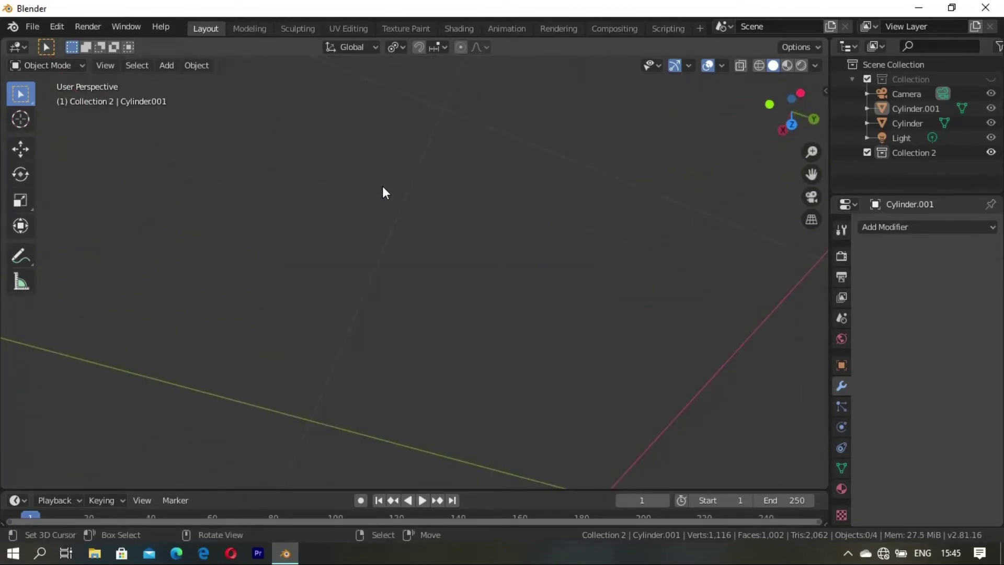
key("ctrl+z")
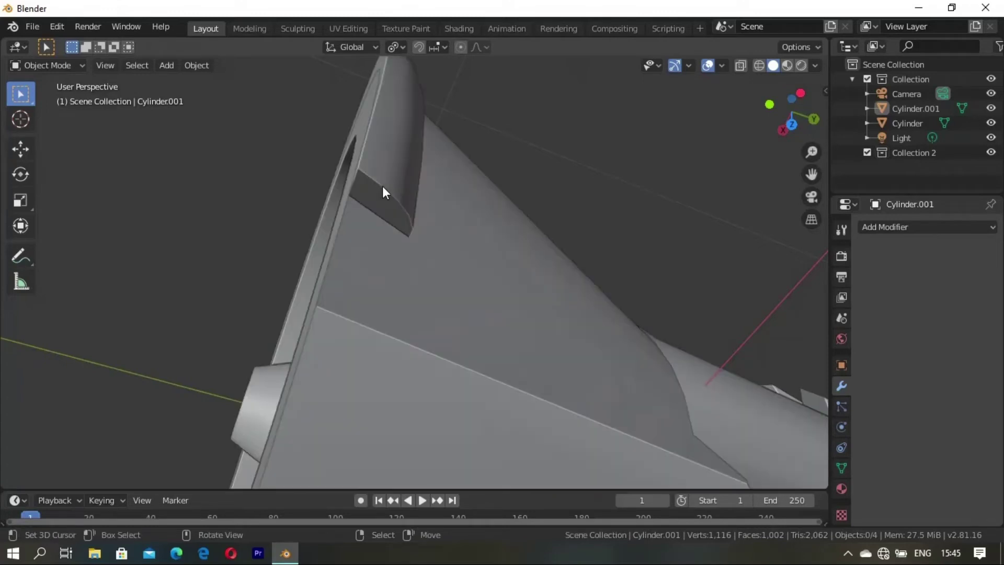
key("F3")
left_click(494, 214)
Step: Select Cylinder.001 and enter Edit Mode, zoomed in on the rib tip
key("2")
mouse_move(397, 213)
middle_mouse_down()
mouse_move(411, 224)
mouse_move(383, 323)
middle_mouse_up()
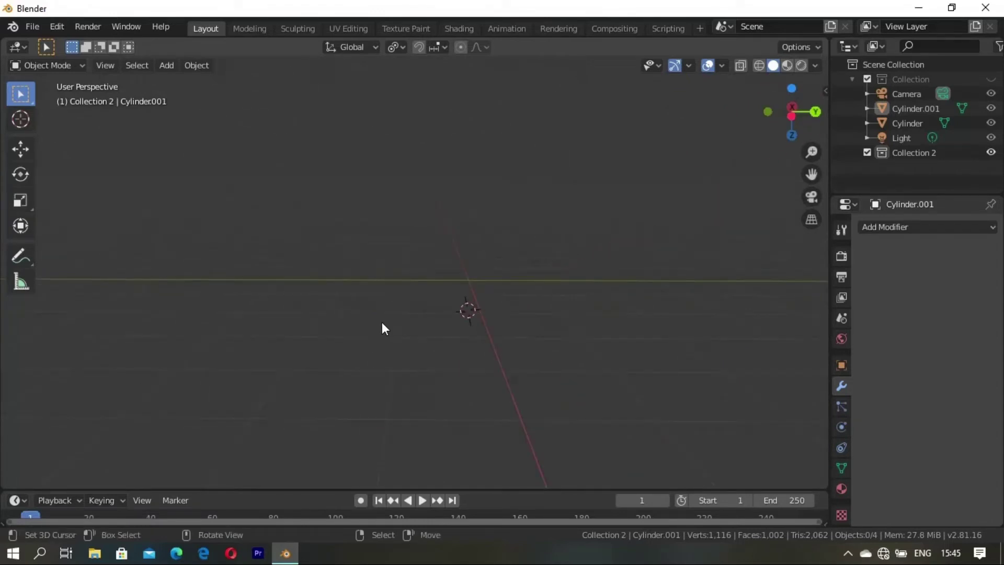
key("ctrl+z")
scroll(397, 317, "up", 5)
left_click(407, 313)
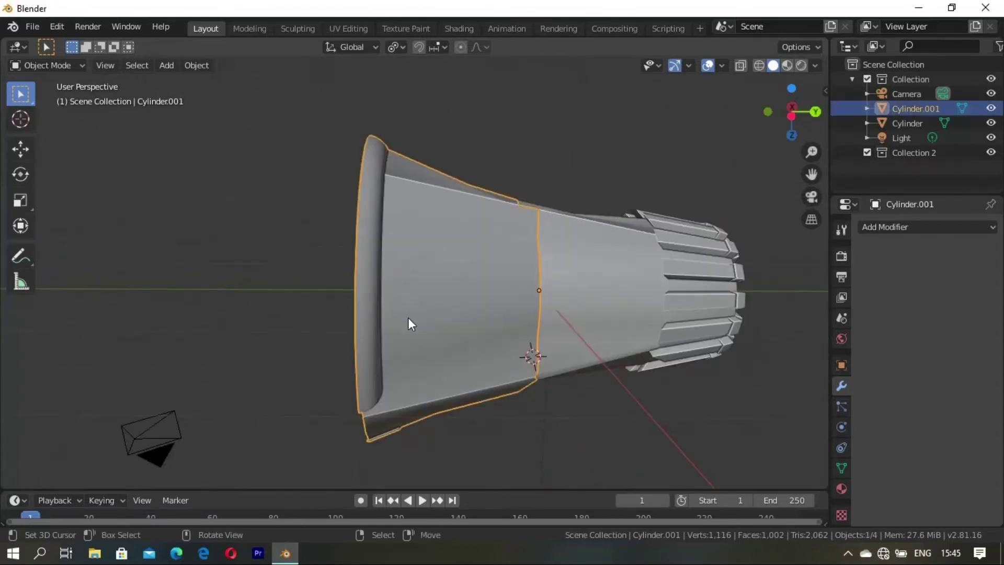
key("Tab")
middle_click_drag(418, 332, 340, 178)
scroll(341, 179, "up", 3)
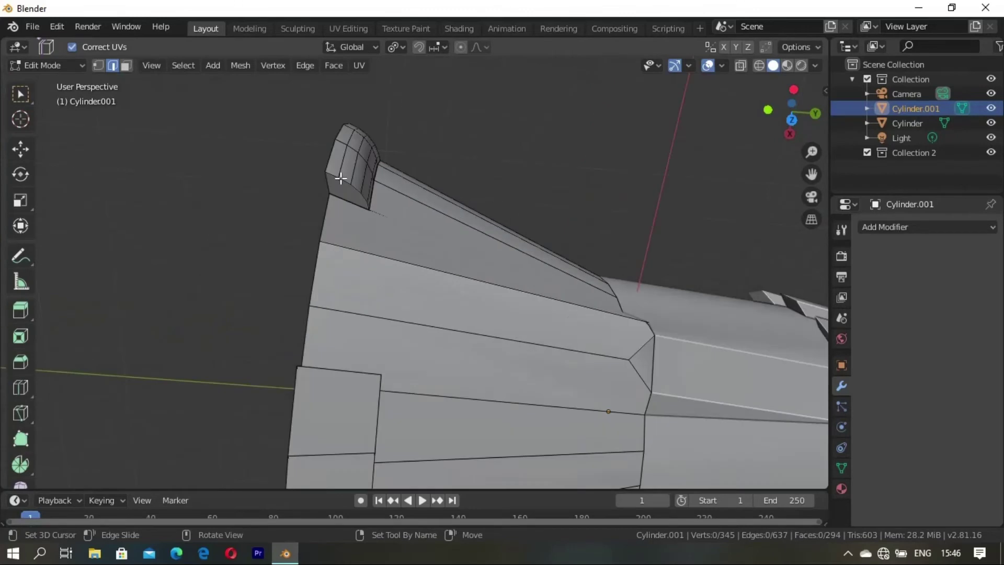
Step: Bevel the rib tip edges, then undo that first bevel attempt
key("ctrl+b")
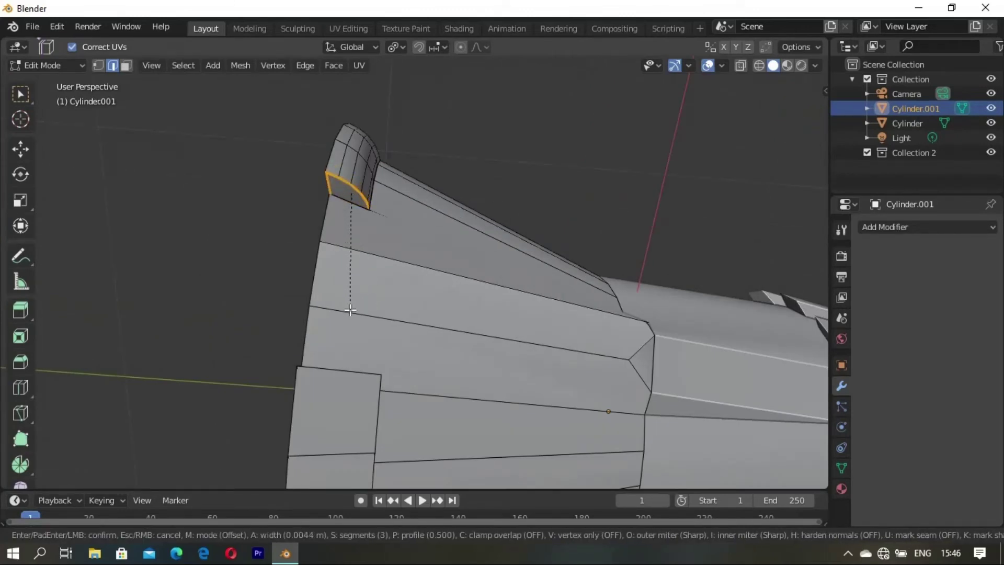
left_click(350, 312)
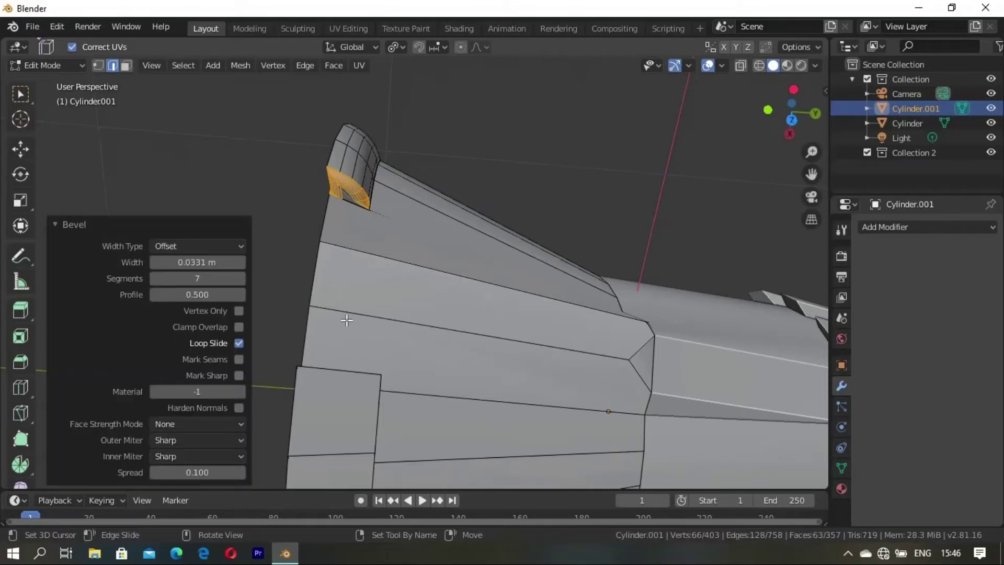
key("alt+a")
key("Tab")
key("Tab")
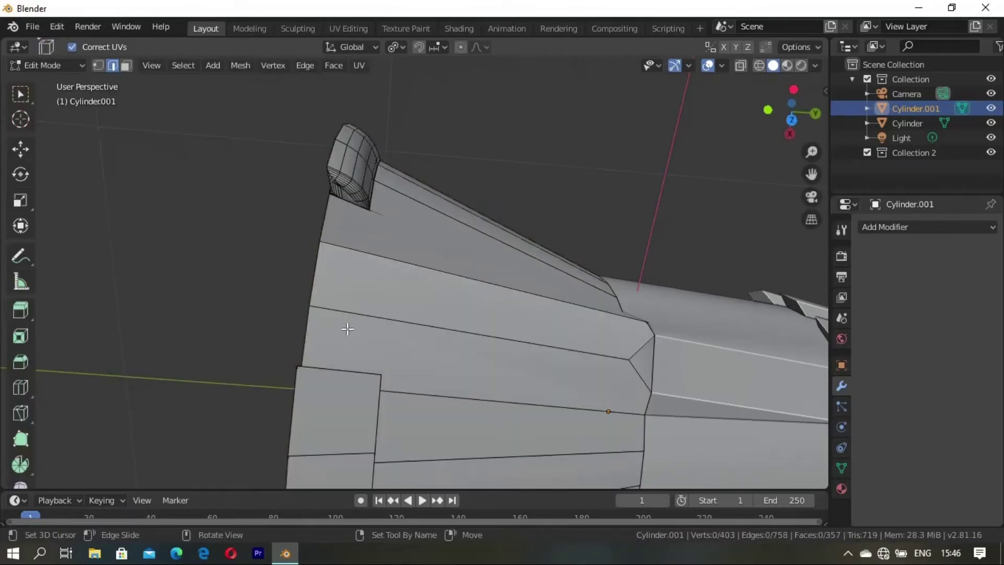
key("Tab")
key("Tab")
key("ctrl+z")
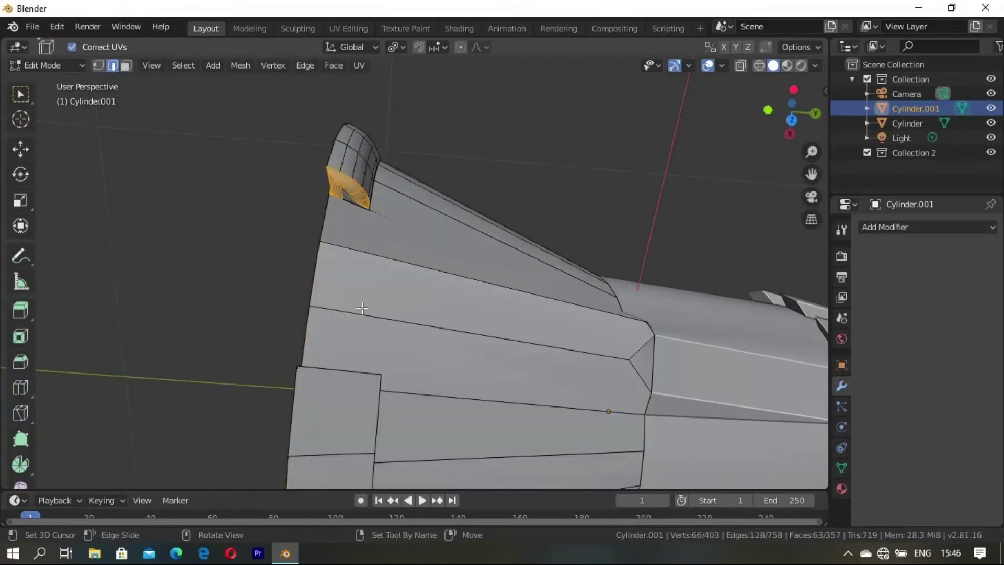
key("ctrl+z")
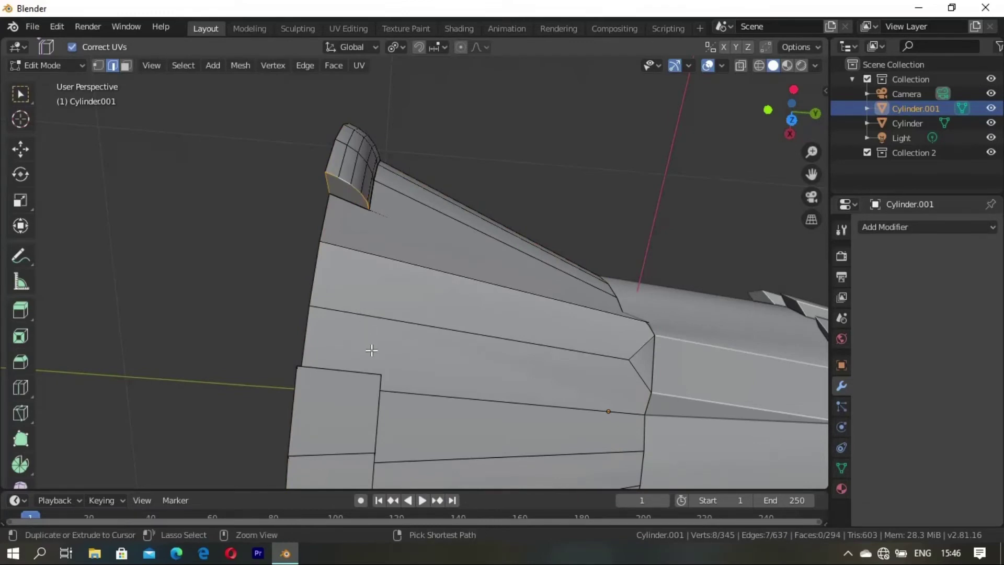
Step: Re-bevel the rib tip edges with 7 segments and return to Object Mode
key("ctrl+b")
left_click(372, 361)
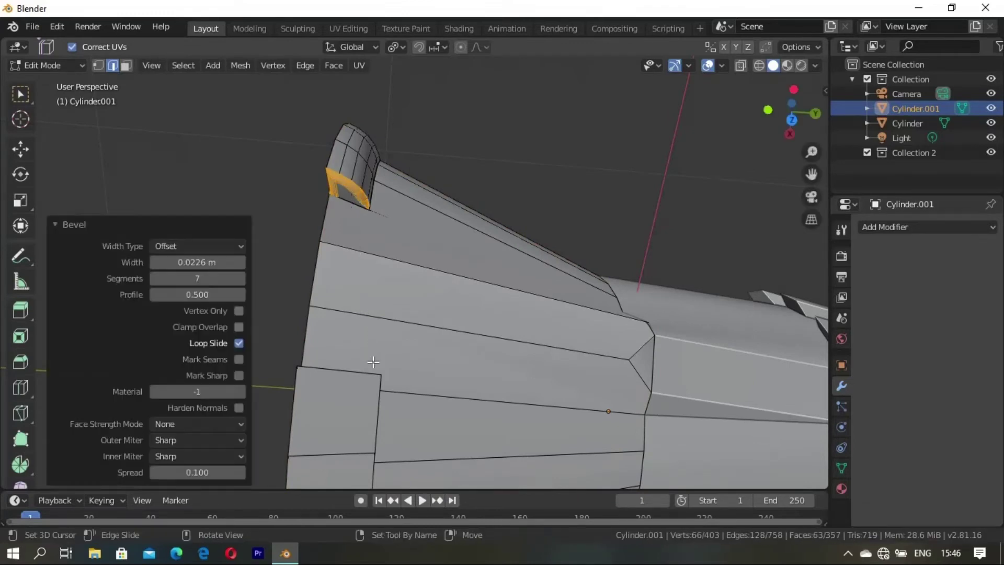
key("Tab")
mouse_move(370, 359)
middle_mouse_down()
mouse_move(310, 314)
mouse_move(372, 348)
mouse_move(630, 276)
middle_mouse_up()
key("Tab")
key("alt+a")
mouse_move(425, 262)
middle_mouse_down()
mouse_move(385, 329)
mouse_move(377, 321)
mouse_move(527, 328)
mouse_move(513, 228)
mouse_move(461, 359)
mouse_move(494, 365)
mouse_move(416, 344)
mouse_move(425, 308)
mouse_move(381, 348)
mouse_move(451, 360)
middle_mouse_up()
key("Tab")
Step: Select the original Cylinder and enter its Edit Mode
key("Tab")
key("Tab")
left_click(423, 322)
Step: Switch the Cylinder to face select mode and orbit in on its inner rim
mouse_move(415, 332)
middle_mouse_down()
mouse_move(406, 307)
mouse_move(321, 327)
middle_mouse_up()
key("Tab")
scroll(402, 307, "up", 4)
key("Tab")
key("Tab")
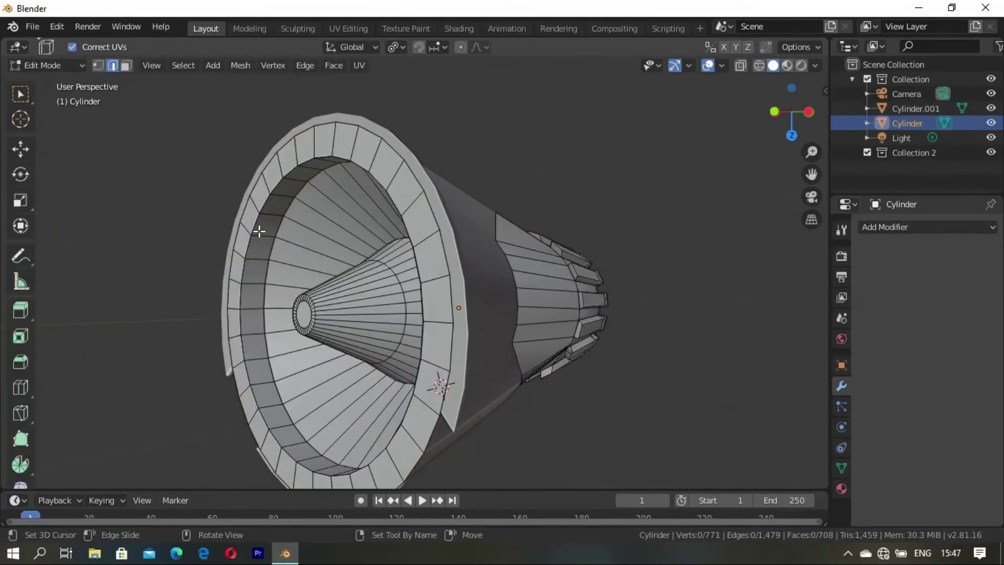
key("3")
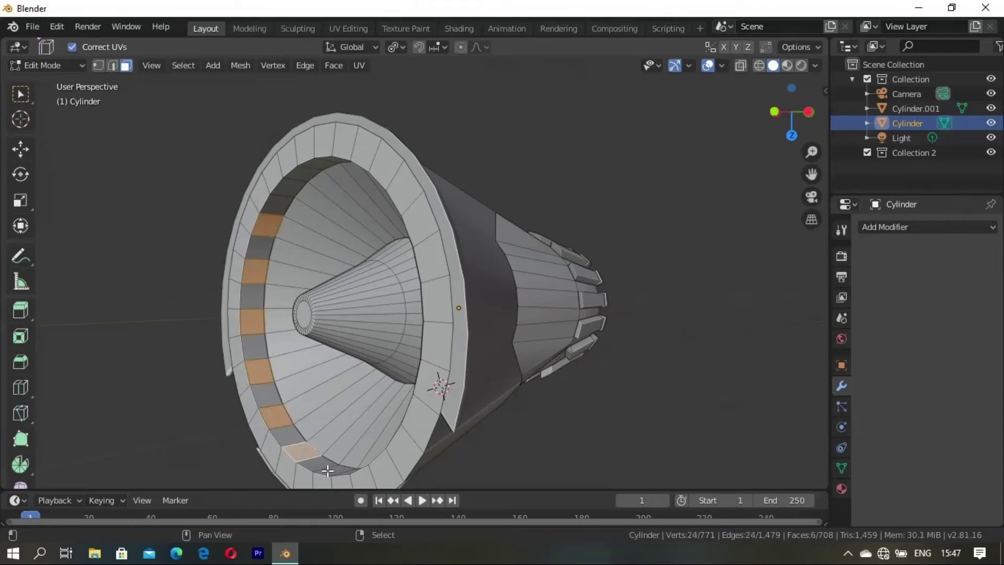
mouse_move(386, 417)
middle_mouse_down()
mouse_move(540, 422)
mouse_move(454, 418)
middle_mouse_up()
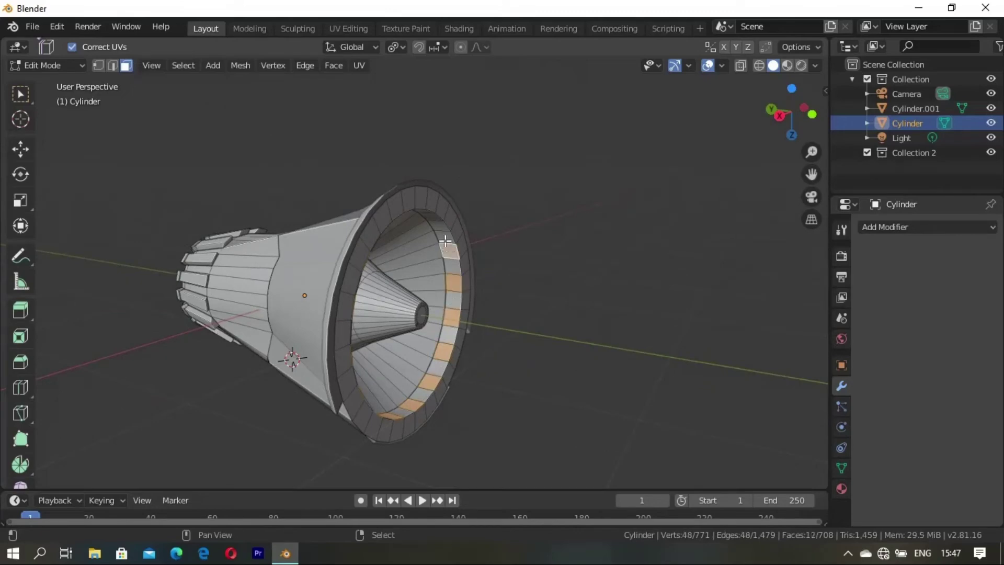
scroll(437, 253, "up", 5)
scroll(382, 213, "up", 2)
Step: Select alternating inner rim faces and extrude them along their normals into spokes
left_click(403, 132, "shift")
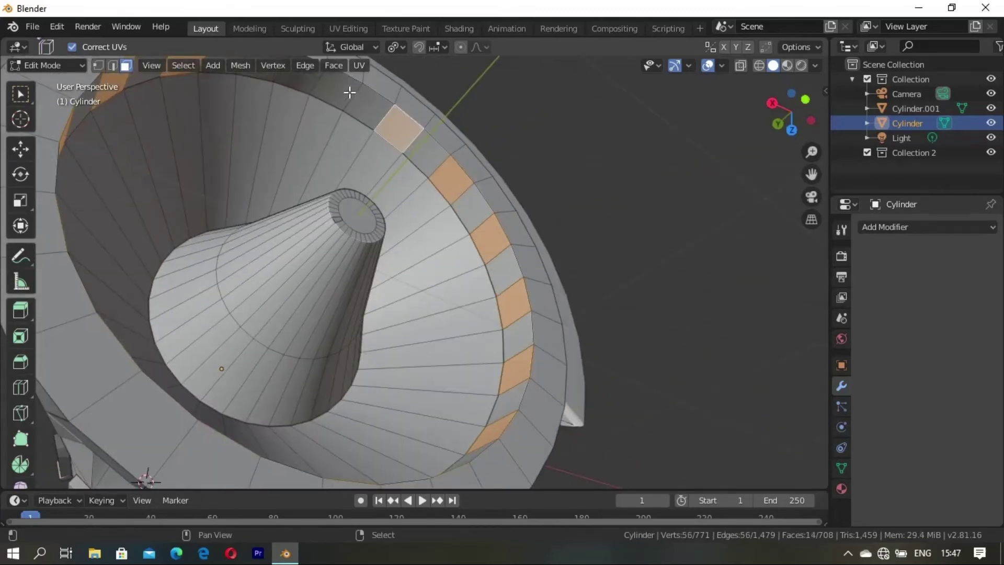
left_click(350, 92, "shift")
mouse_move(349, 92)
middle_mouse_down()
mouse_move(407, 204)
mouse_move(408, 403)
mouse_move(392, 289)
mouse_move(438, 379)
middle_mouse_up()
left_click(211, 112, "shift")
scroll(336, 291, "down", 6)
key("e")
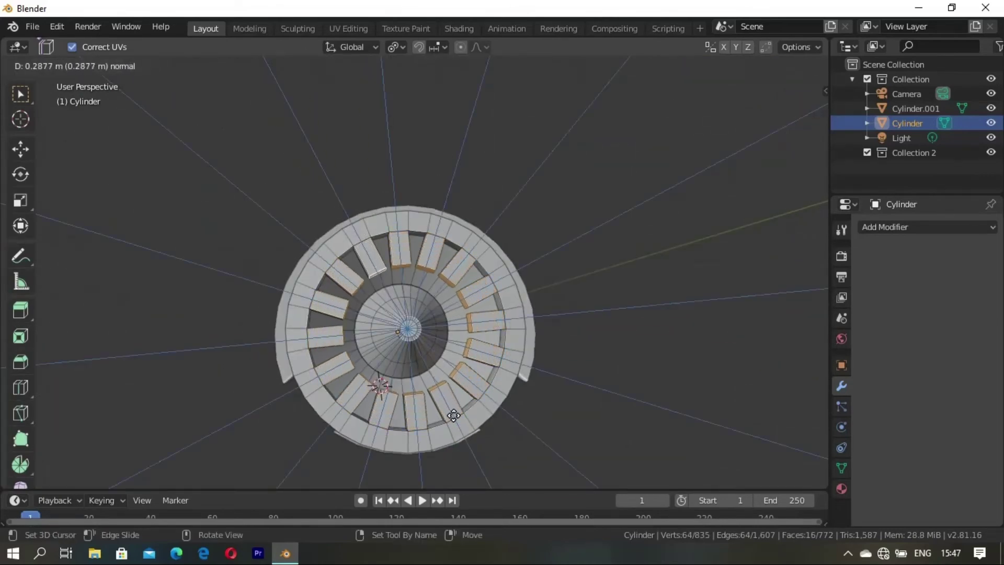
left_click(472, 444)
mouse_move(491, 395)
middle_mouse_down()
mouse_move(399, 399)
mouse_move(469, 344)
mouse_move(458, 276)
mouse_move(363, 360)
middle_mouse_up()
key("Tab")
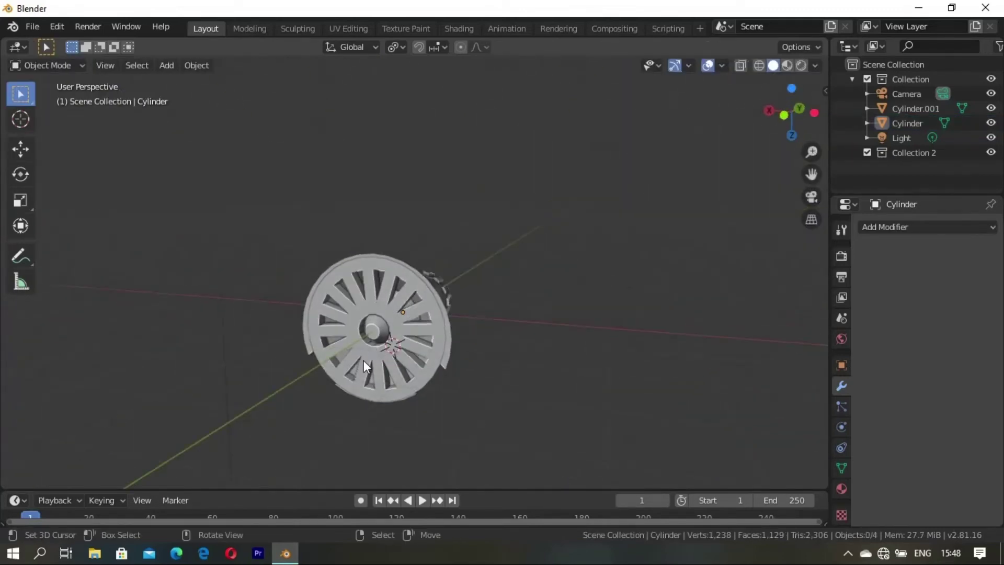
key("Tab")
key("s")
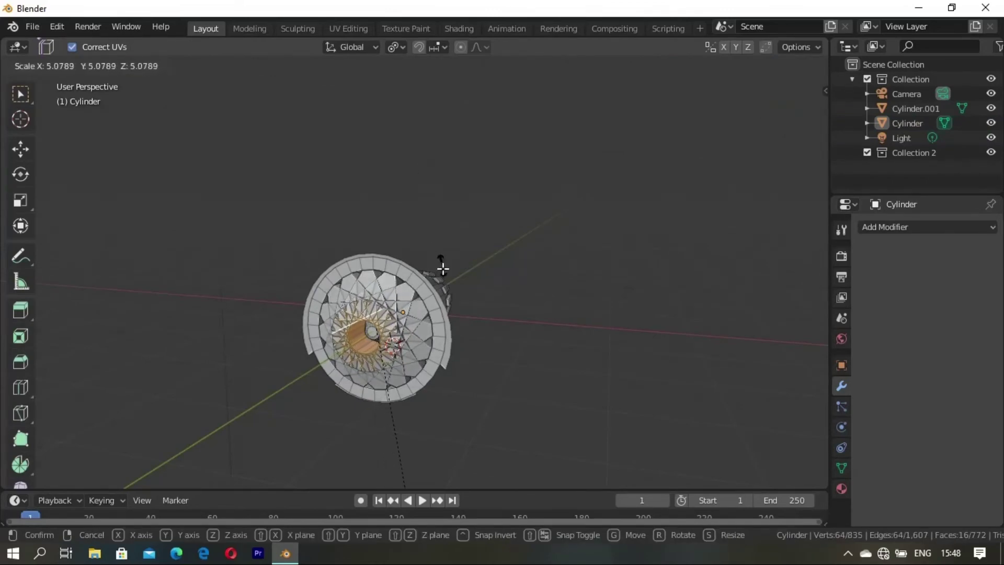
left_click(437, 345)
middle_click_drag(486, 331, 408, 361)
scroll(407, 360, "up", 4)
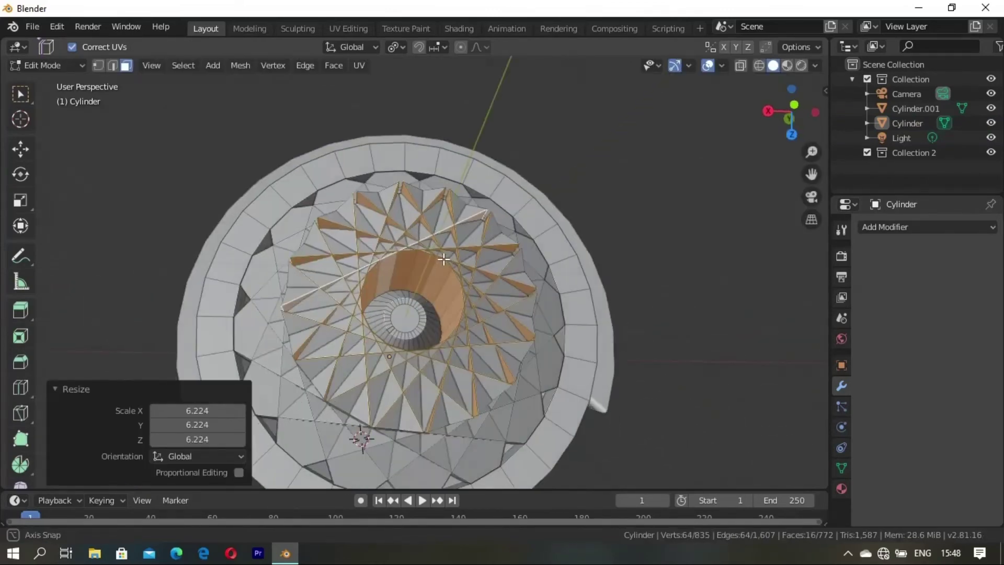
key("Tab")
scroll(425, 258, "down", 5)
mouse_move(402, 276)
middle_mouse_down()
mouse_move(490, 331)
mouse_move(503, 328)
mouse_move(480, 302)
mouse_move(361, 250)
middle_mouse_up()
scroll(449, 317, "up", 3)
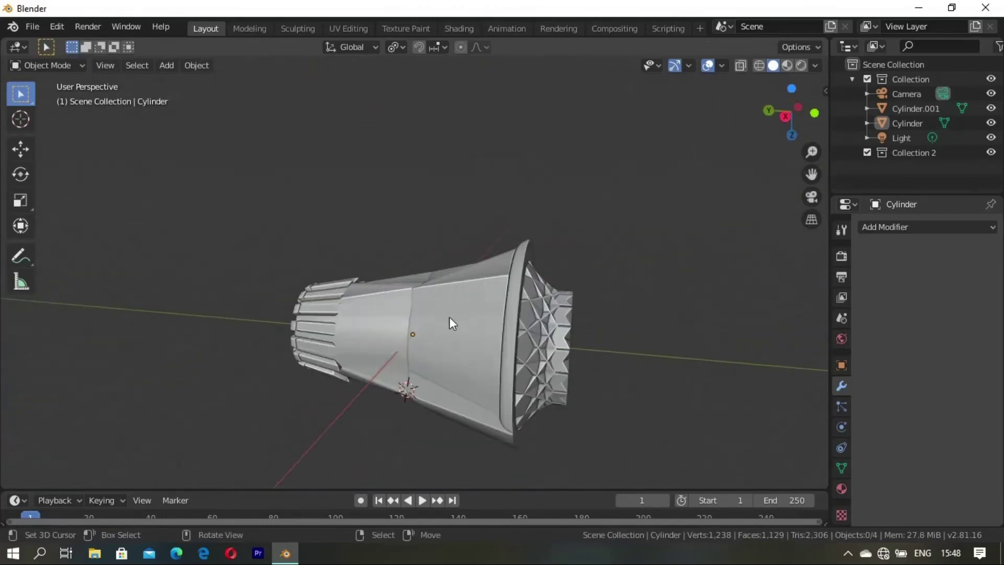
mouse_move(449, 317)
middle_mouse_down()
mouse_move(287, 314)
mouse_move(268, 331)
mouse_move(601, 340)
mouse_move(554, 338)
mouse_move(512, 319)
middle_mouse_up()
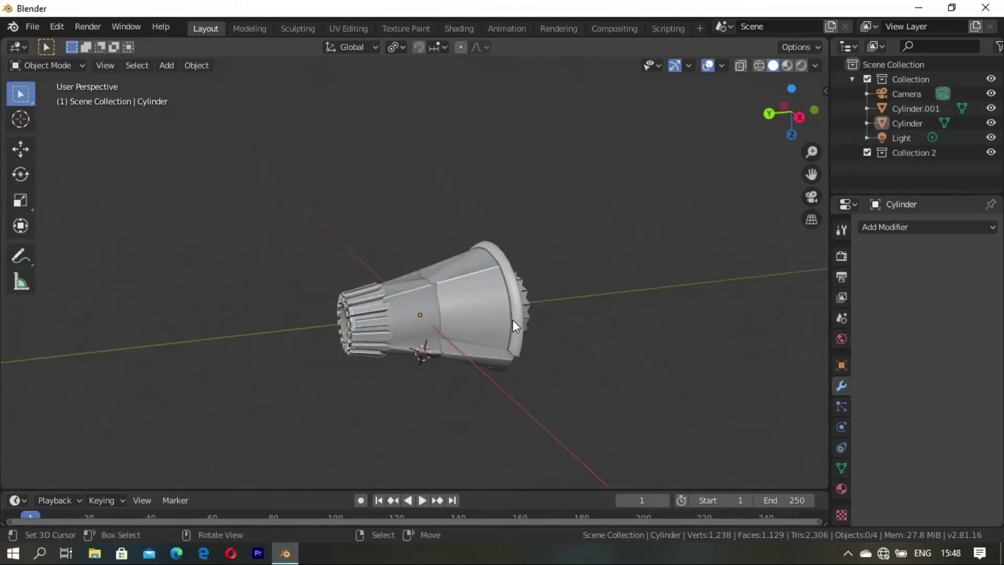
scroll(352, 334, "up", 5)
scroll(352, 333, "down", 4)
middle_click_drag(352, 334, 511, 366)
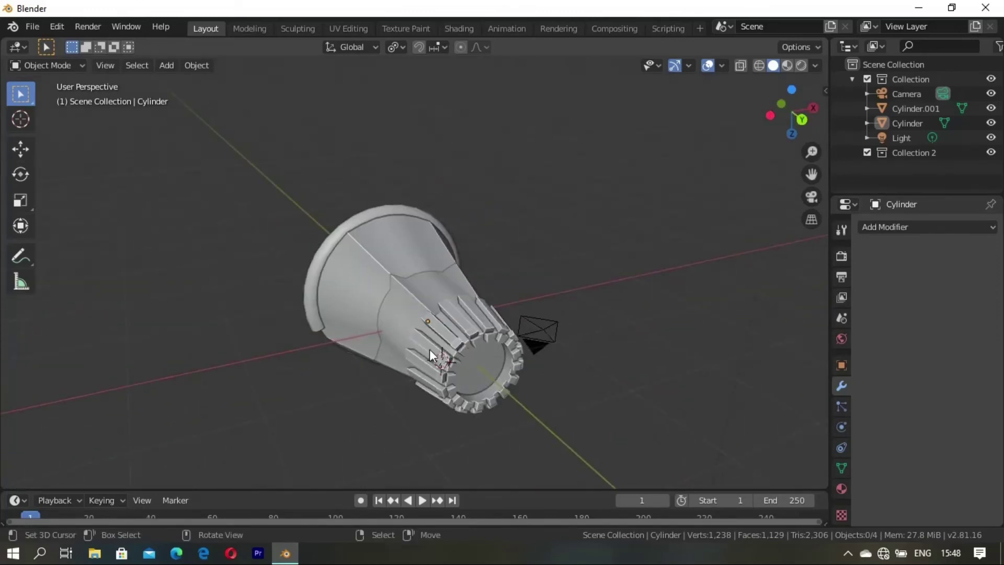
mouse_move(432, 356)
middle_mouse_down()
mouse_move(369, 331)
mouse_move(513, 341)
mouse_move(418, 329)
middle_mouse_up()
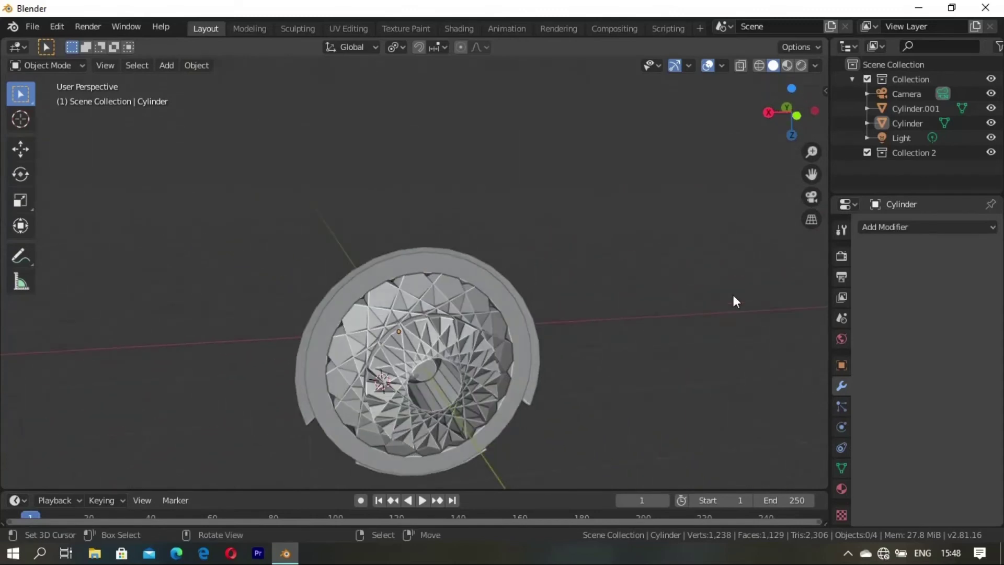
Step: Add a Subdivision Surface modifier to the Cylinder with viewport level 2
left_click(346, 310)
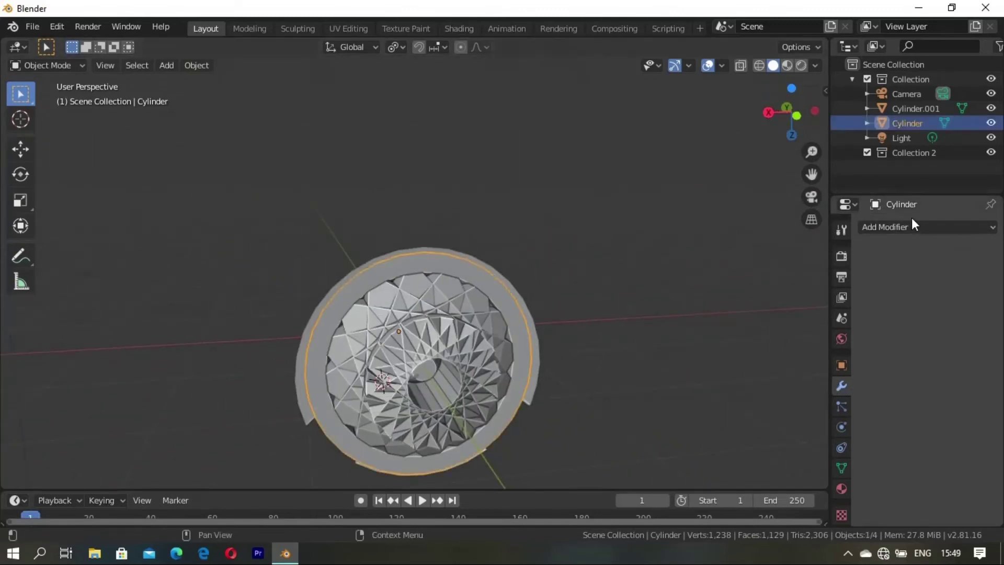
left_click(912, 227)
left_click(718, 472)
mouse_move(621, 426)
middle_mouse_down()
mouse_move(422, 373)
mouse_move(498, 375)
middle_mouse_up()
key("Tab")
key("Tab")
left_click(560, 347)
mouse_move(560, 347)
middle_mouse_down()
mouse_move(497, 354)
mouse_move(406, 298)
mouse_move(398, 304)
mouse_move(418, 305)
mouse_move(356, 329)
mouse_move(438, 313)
mouse_move(553, 353)
mouse_move(509, 346)
mouse_move(544, 320)
middle_mouse_up()
mouse_move(465, 319)
middle_mouse_down()
mouse_move(434, 321)
mouse_move(581, 314)
middle_mouse_up()
left_click(919, 337)
mouse_move(398, 313)
middle_mouse_down()
mouse_move(290, 310)
mouse_move(518, 328)
mouse_move(333, 318)
middle_mouse_up()
scroll(331, 366, "up", 5)
scroll(334, 378, "down", 3)
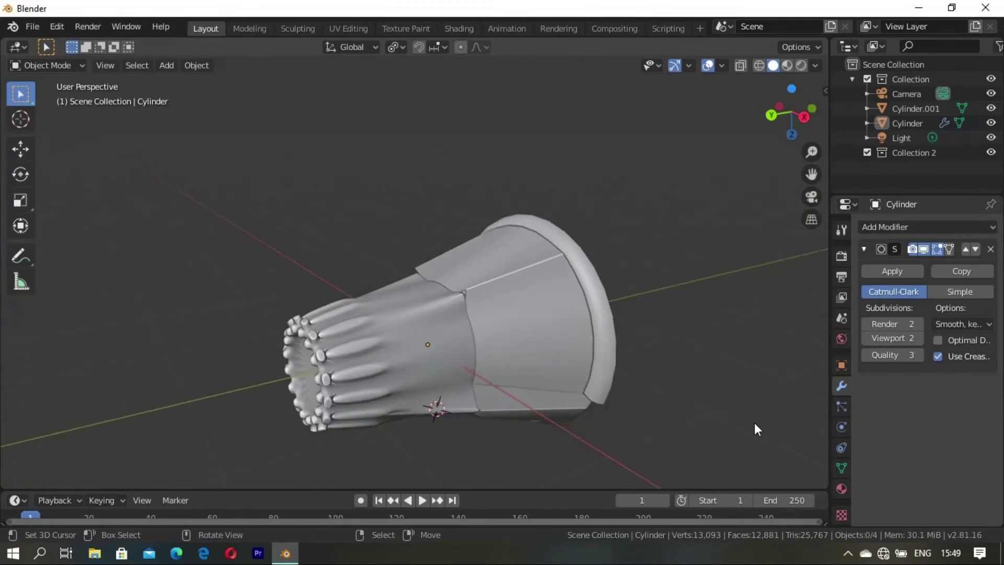
Step: Turn off Auto Smooth in Cylinder.001's Object Data properties
left_click(535, 341)
left_click(841, 449)
left_click(840, 427)
left_click(839, 387)
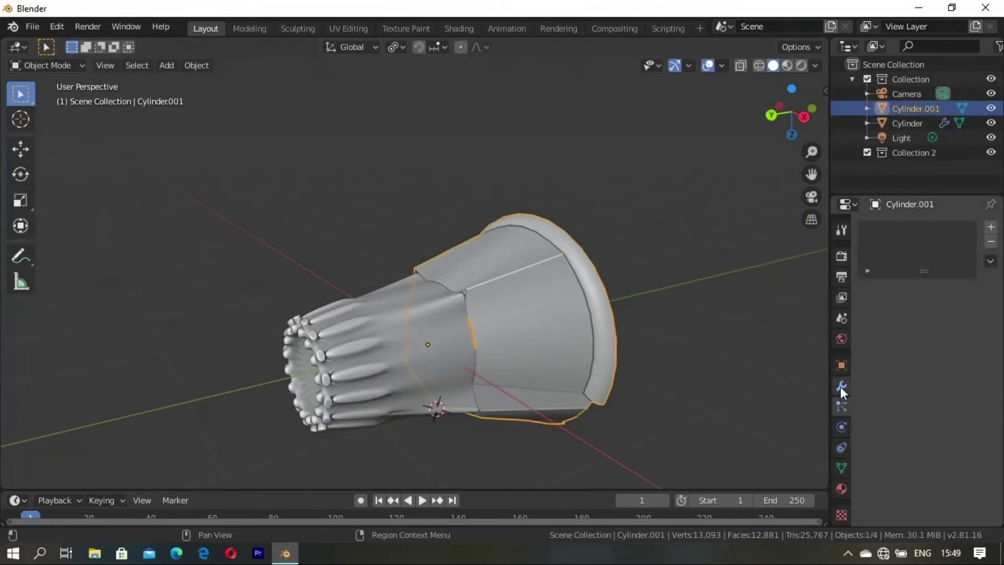
left_click(841, 467)
scroll(863, 460, "down", 3)
left_click(879, 437)
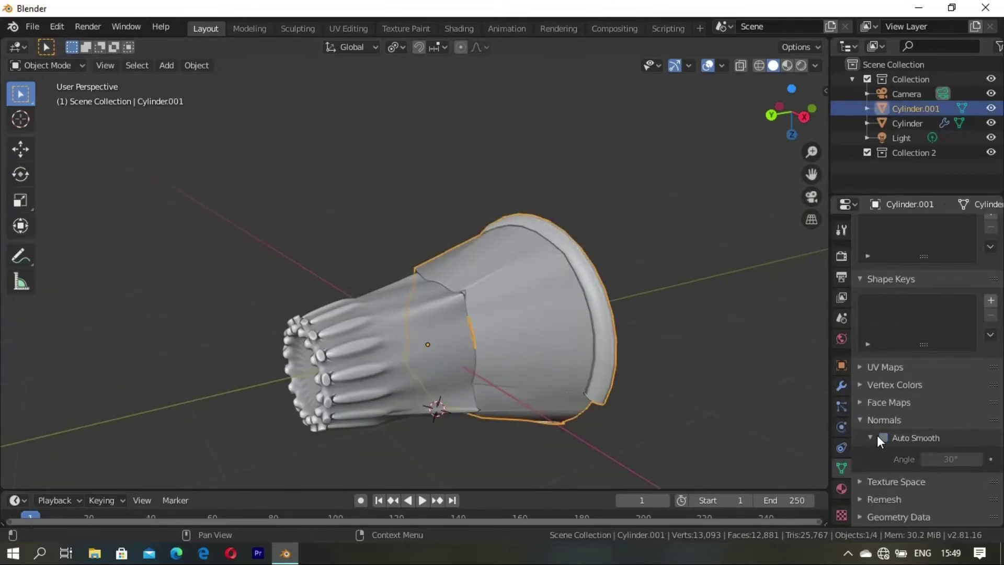
Step: Turn on Auto Smooth at 30° for the outer Cylinder
mouse_move(523, 366)
middle_mouse_down()
mouse_move(429, 373)
mouse_move(519, 330)
middle_mouse_up()
left_click(520, 331)
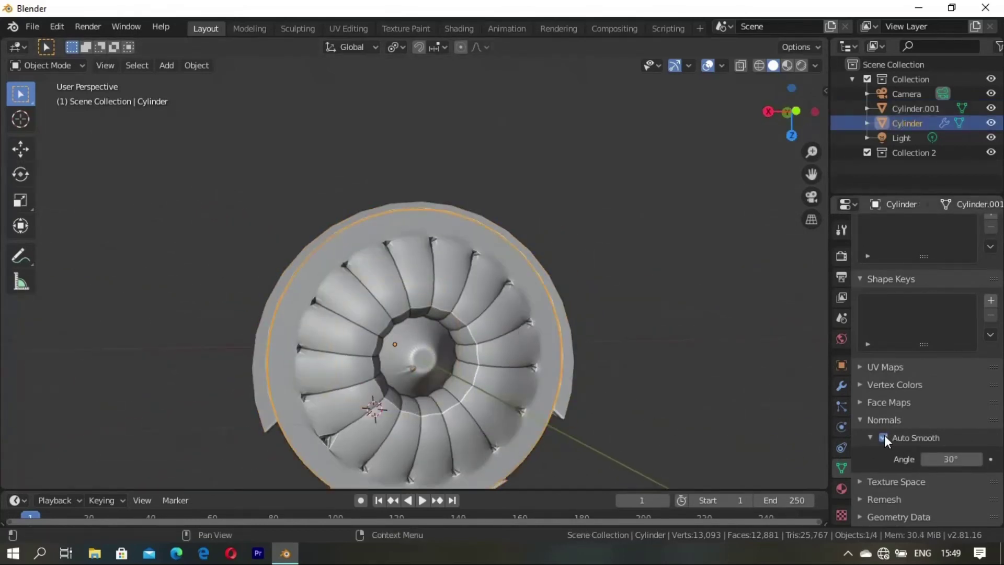
left_click(884, 438)
mouse_move(494, 364)
middle_mouse_down()
mouse_move(475, 361)
mouse_move(483, 419)
mouse_move(528, 390)
middle_mouse_up()
left_click(484, 419)
key("Tab")
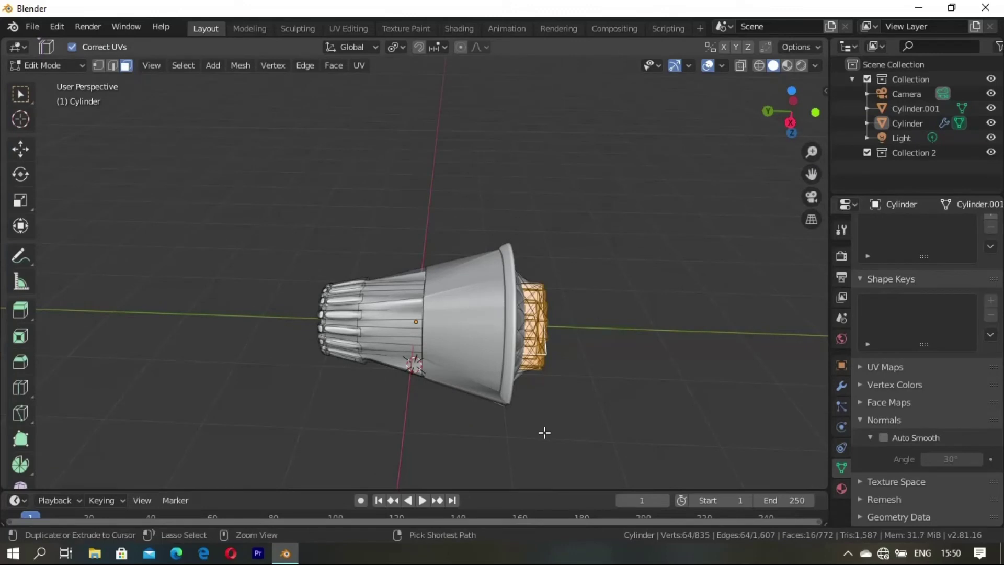
key("Tab")
Step: Undo the subdivision so the lamp head keeps its crisp ribs
key("ctrl+z")
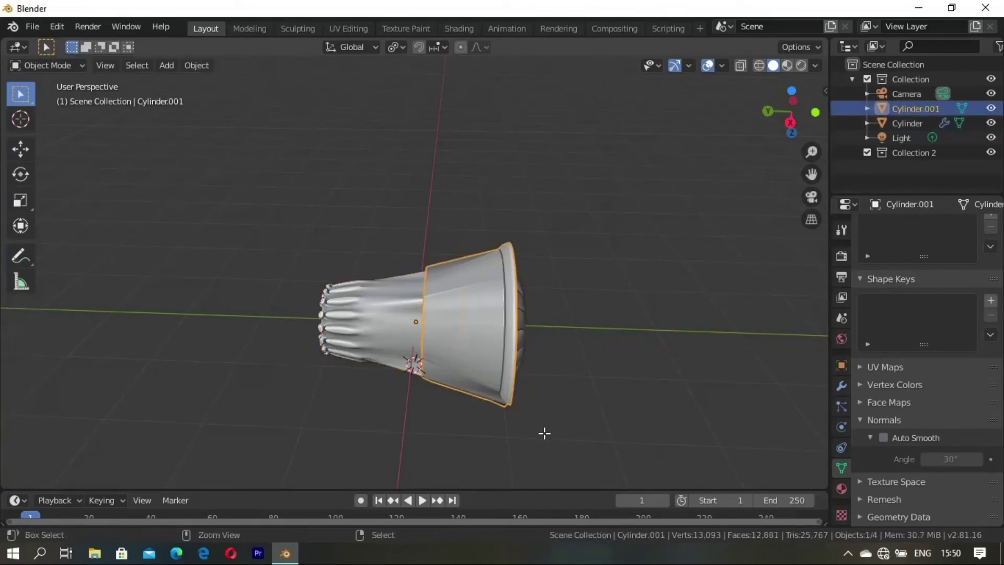
key("ctrl+z")
key("ctrl+z")
key("ctrl+z")
key("Tab")
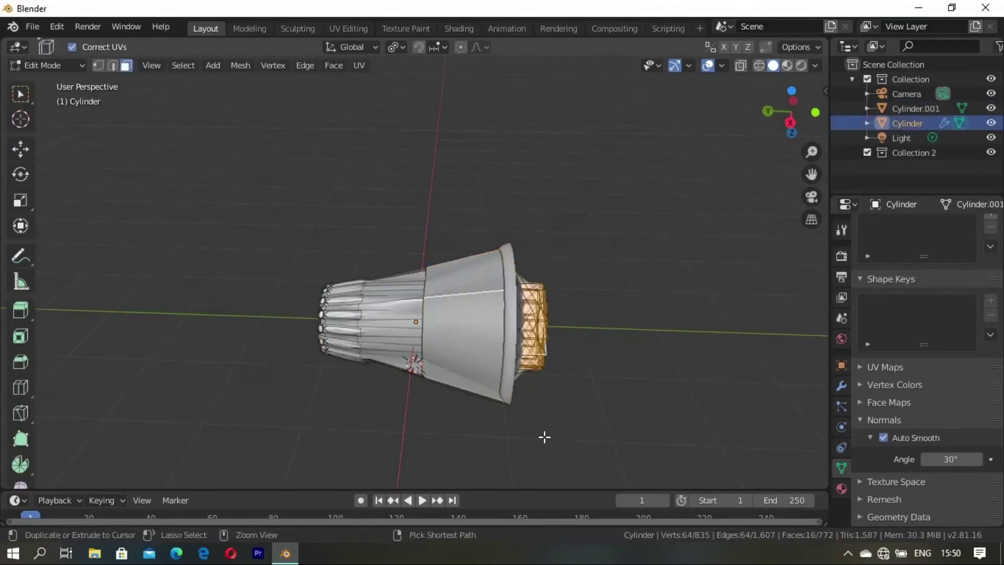
key("Tab")
key("Tab")
mouse_move(549, 439)
middle_mouse_down()
mouse_move(440, 398)
mouse_move(262, 388)
mouse_move(435, 351)
mouse_move(413, 334)
mouse_move(354, 334)
mouse_move(469, 340)
middle_mouse_up()
key("Tab")
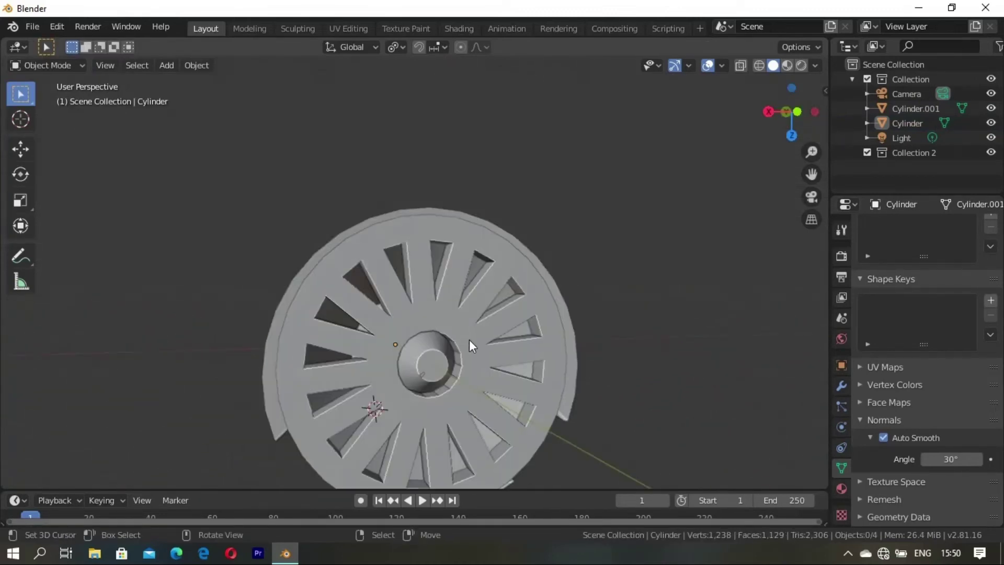
Step: Try a different studio lighting in the Viewport Shading options
left_click(469, 340)
left_click(815, 66)
left_click(802, 170)
left_click(807, 224)
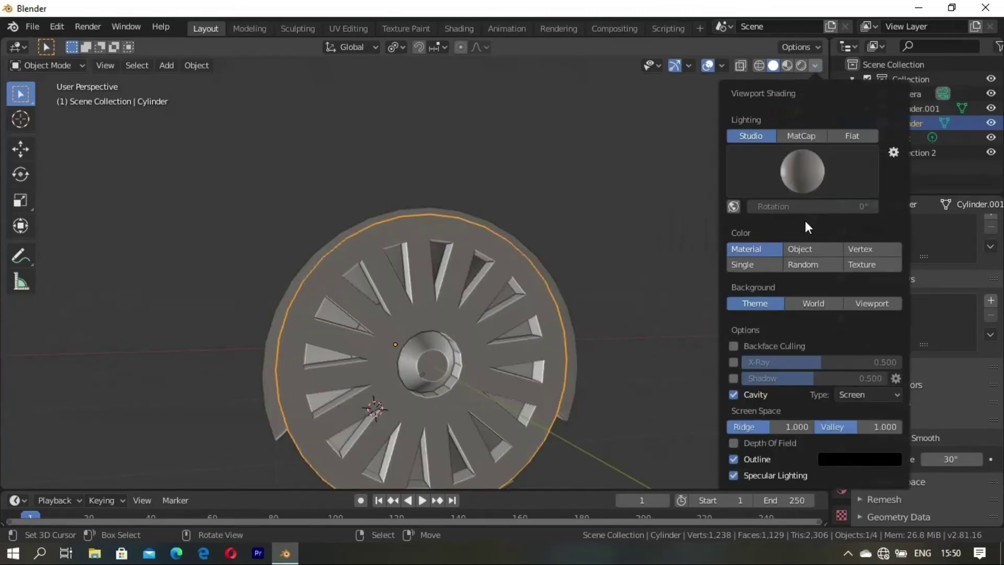
mouse_move(654, 261)
middle_mouse_down()
mouse_move(537, 298)
mouse_move(394, 307)
mouse_move(560, 336)
mouse_move(654, 209)
middle_mouse_up()
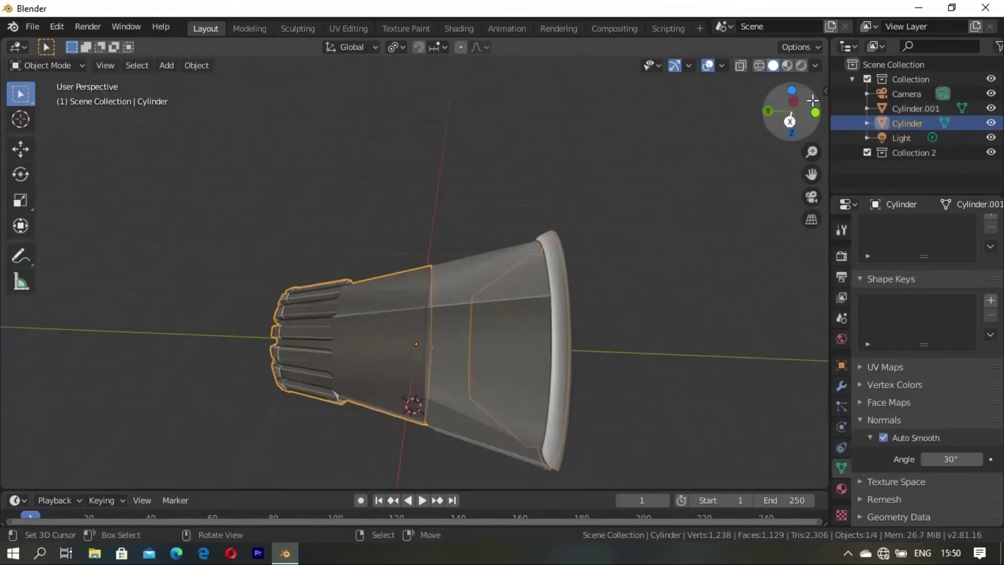
Step: Switch viewport lighting to MatCap using the red MatCap
left_click(814, 66)
left_click(800, 135)
left_click(808, 191)
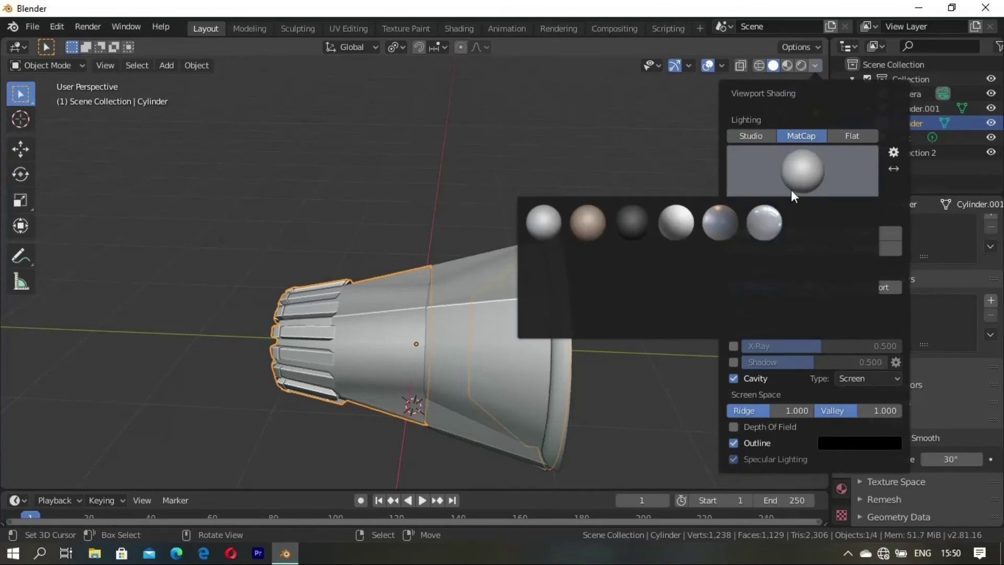
left_click(808, 267)
mouse_move(706, 272)
middle_mouse_down()
mouse_move(351, 278)
mouse_move(491, 282)
mouse_move(516, 260)
mouse_move(484, 325)
mouse_move(329, 295)
middle_mouse_up()
Step: Replace the red MatCap with the dark grey MatCap sphere
left_click(815, 65)
left_click(806, 168)
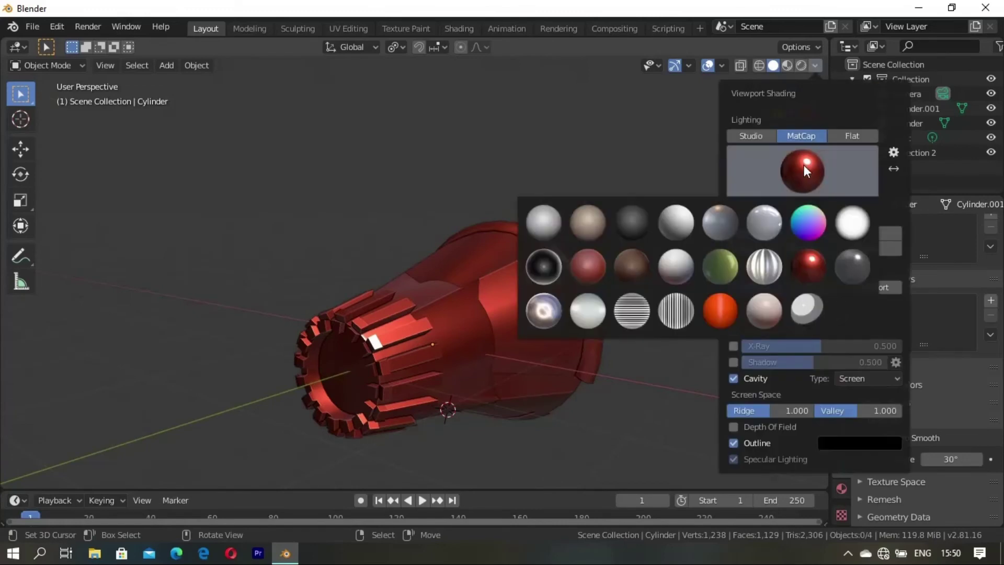
left_click(618, 241)
mouse_move(617, 236)
middle_mouse_down()
mouse_move(411, 350)
mouse_move(508, 331)
mouse_move(483, 333)
mouse_move(638, 336)
mouse_move(437, 375)
mouse_move(409, 335)
mouse_move(390, 352)
mouse_move(476, 340)
mouse_move(529, 287)
mouse_move(526, 277)
mouse_move(487, 358)
middle_mouse_up()
Step: Loop-cut the base's arm with a new edge loop near its end
scroll(409, 335, "up", 3)
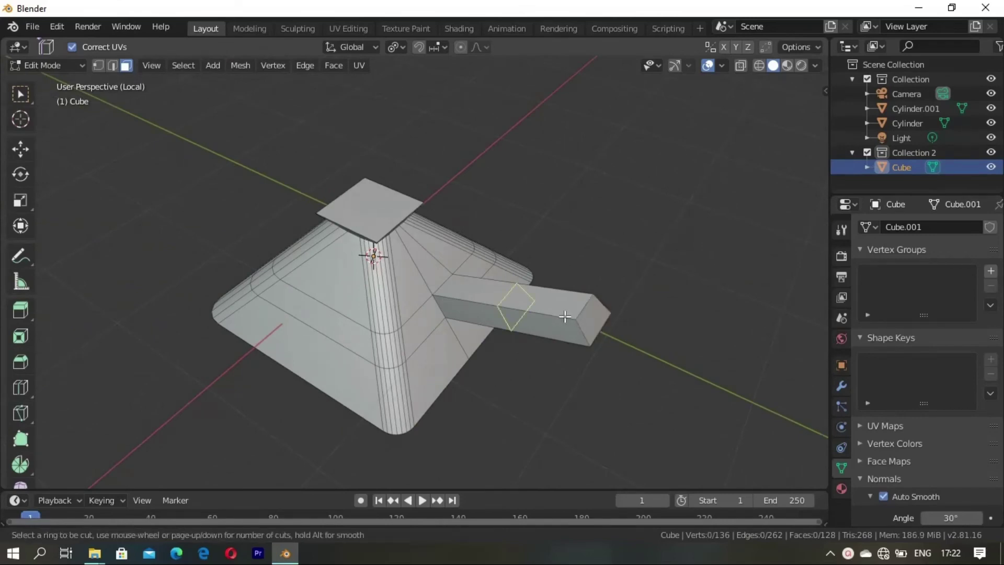
left_click(508, 306)
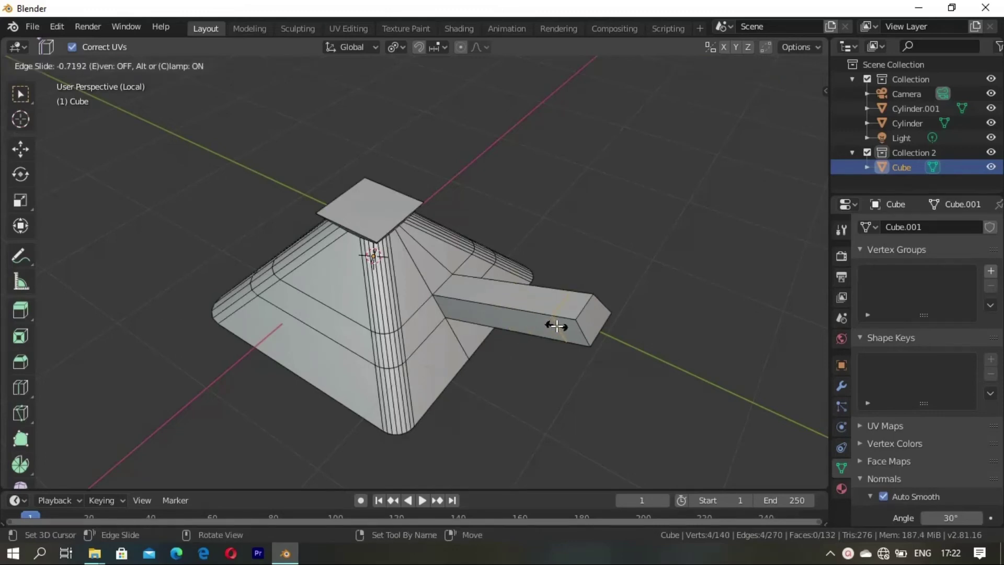
left_click(556, 326)
middle_click_drag(513, 365, 540, 365)
left_click(540, 365)
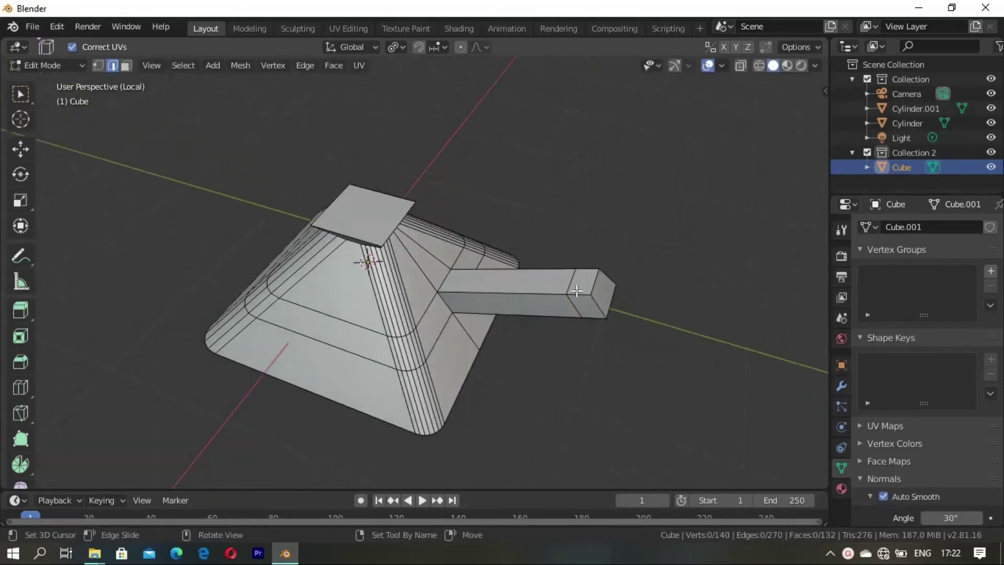
Step: Extrude the arm's end face about 0.49 m upward and exit local view
key("3")
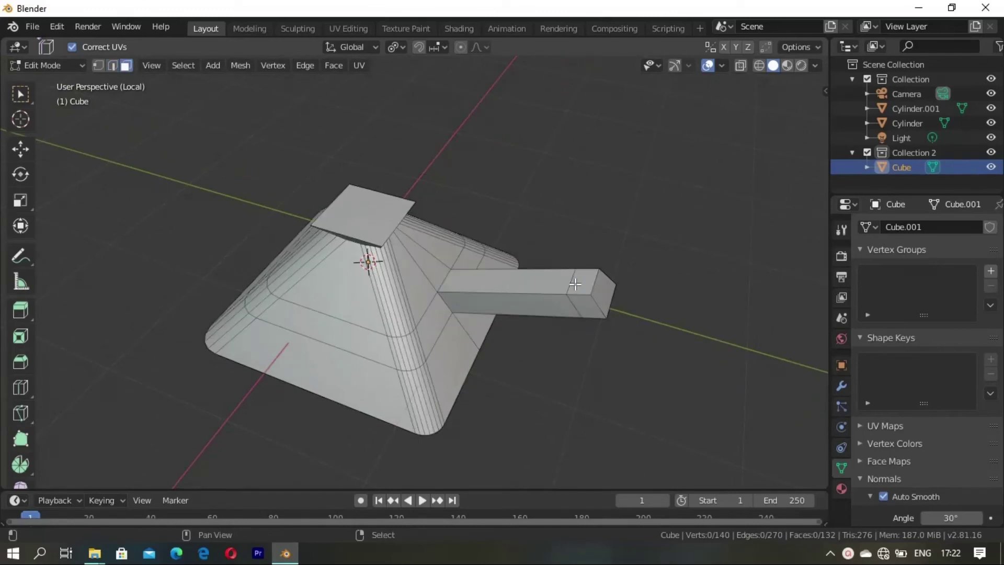
mouse_move(575, 284)
middle_mouse_down()
mouse_move(569, 354)
mouse_move(625, 320)
middle_mouse_up()
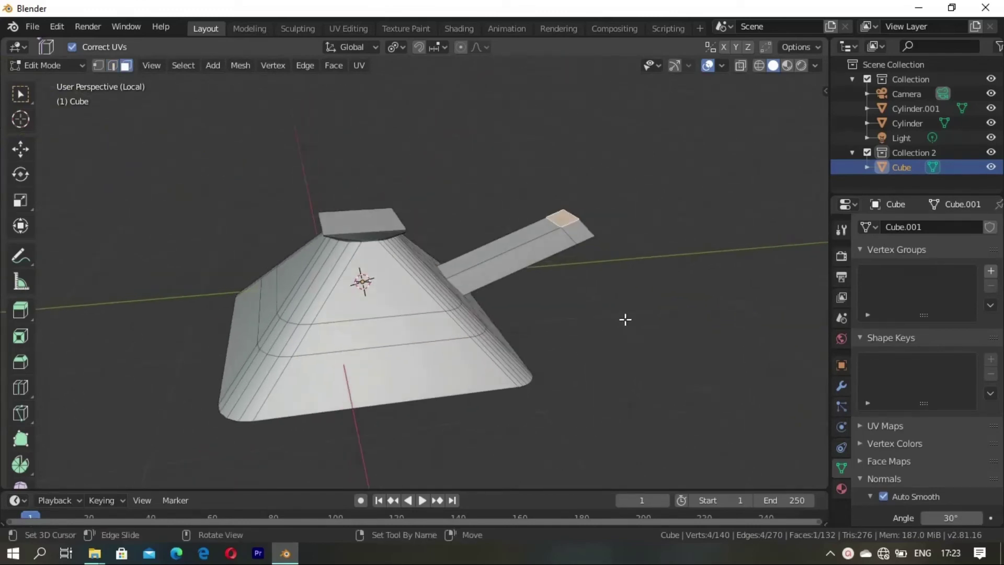
key("e")
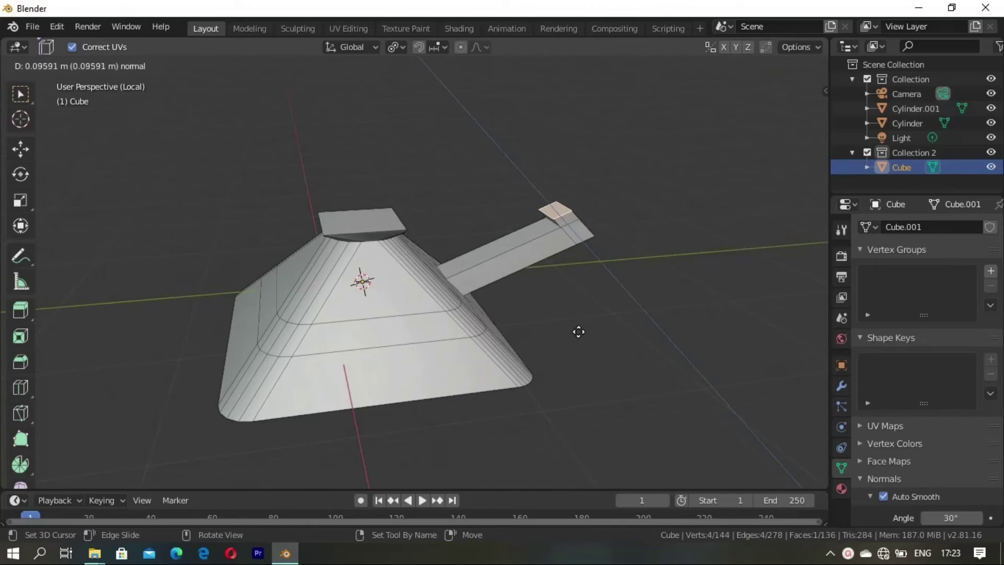
left_click(555, 298)
key("KP_Divide")
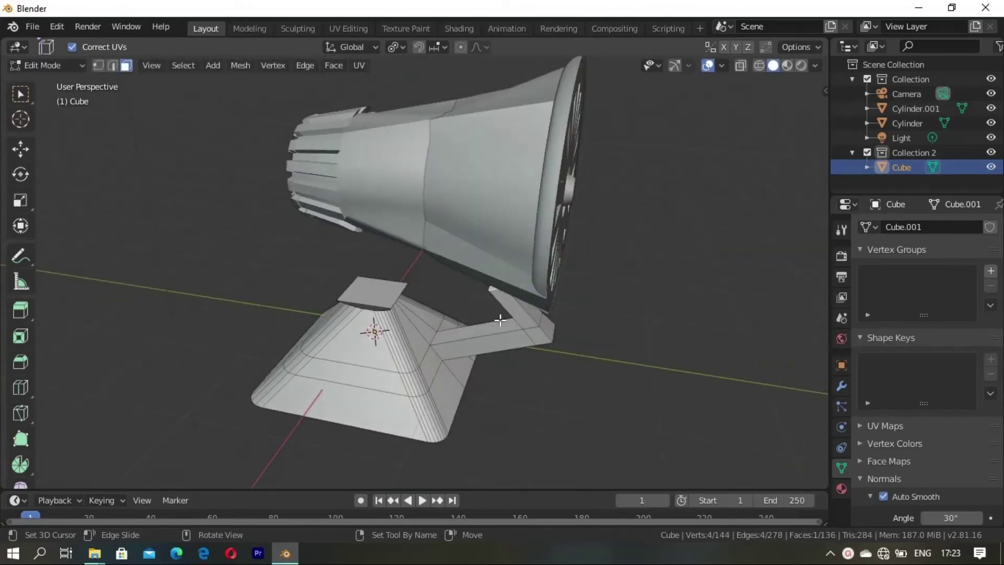
mouse_move(478, 335)
middle_mouse_down()
mouse_move(542, 315)
mouse_move(541, 287)
middle_mouse_up()
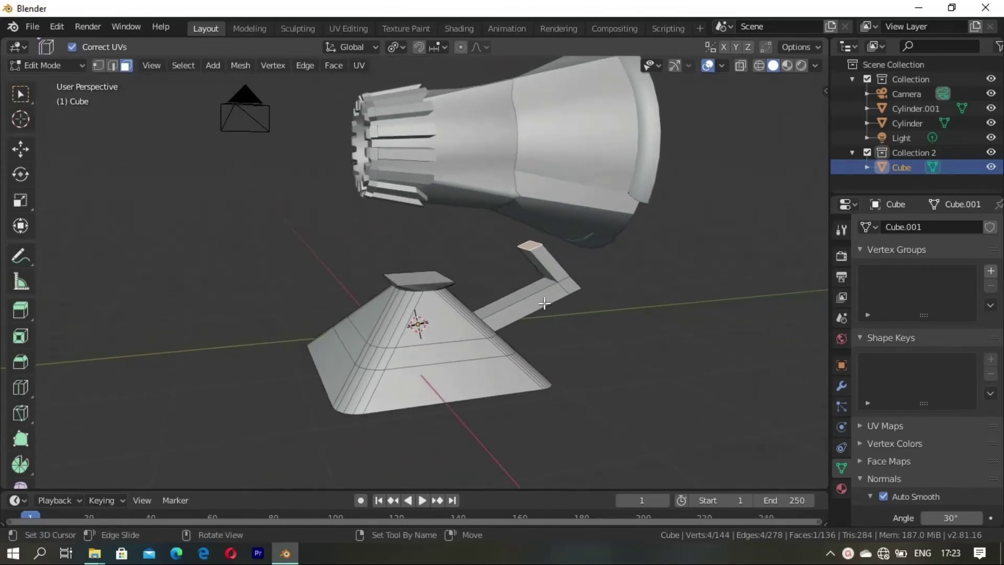
scroll(552, 323, "down", 2)
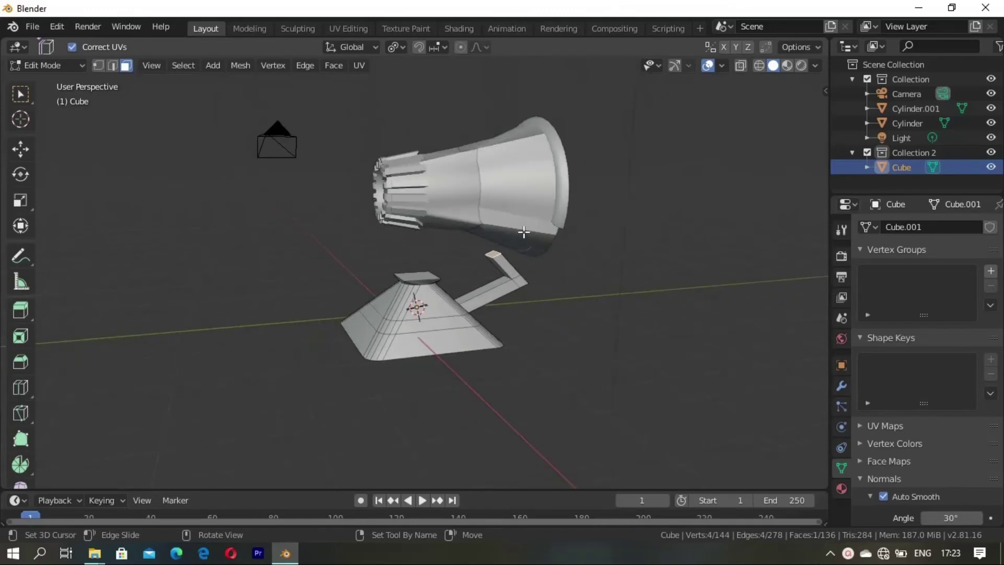
Step: Select both lamp-head cylinders, Cylinder and Cylinder.001, with the Transform tool active
key("Tab")
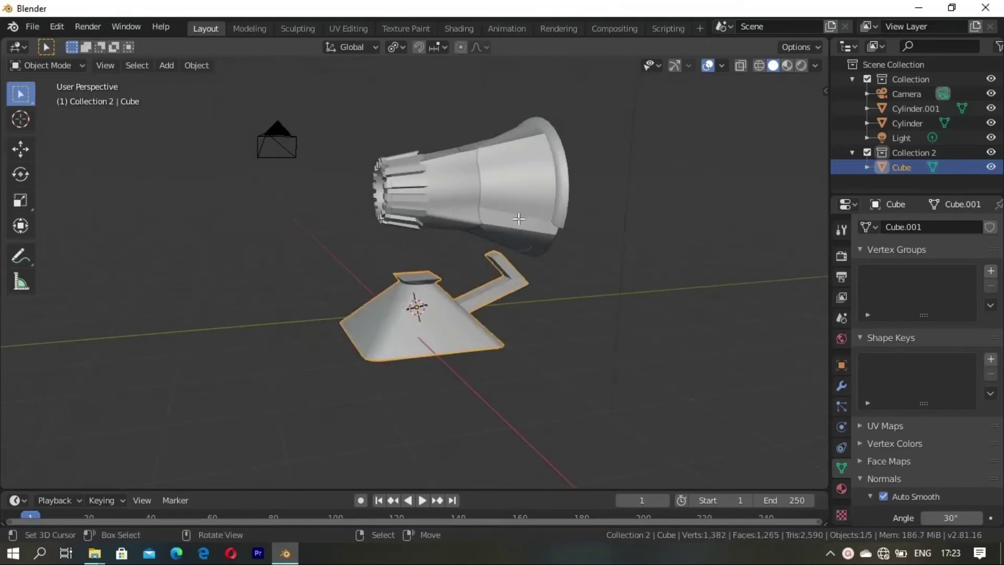
left_click(520, 206, "shift")
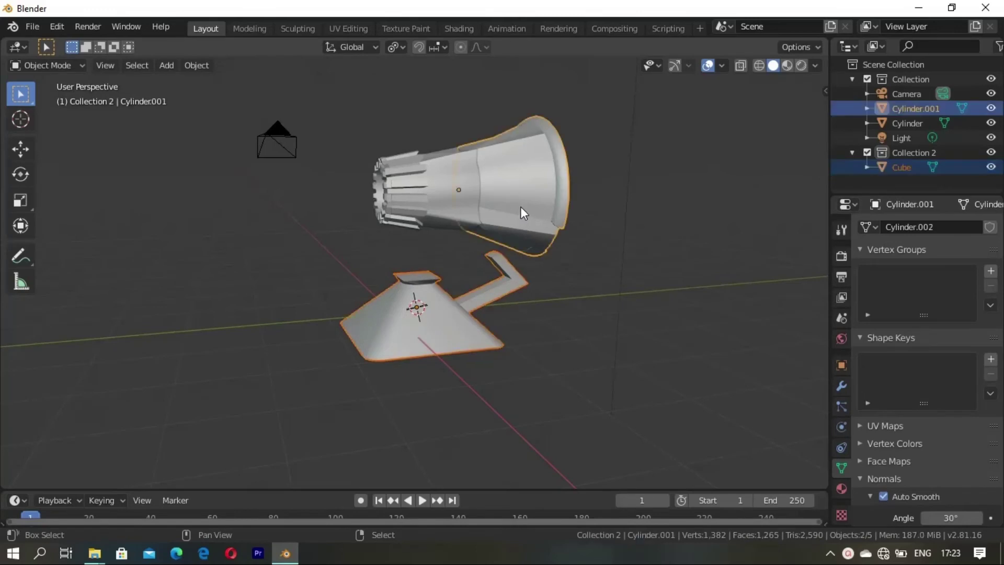
left_click(443, 206, "shift")
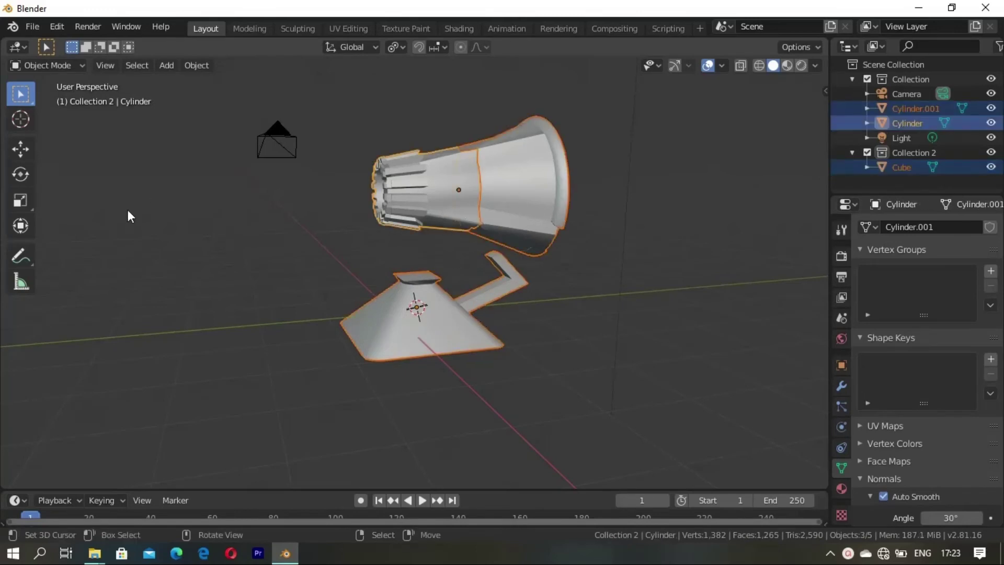
left_click(21, 225)
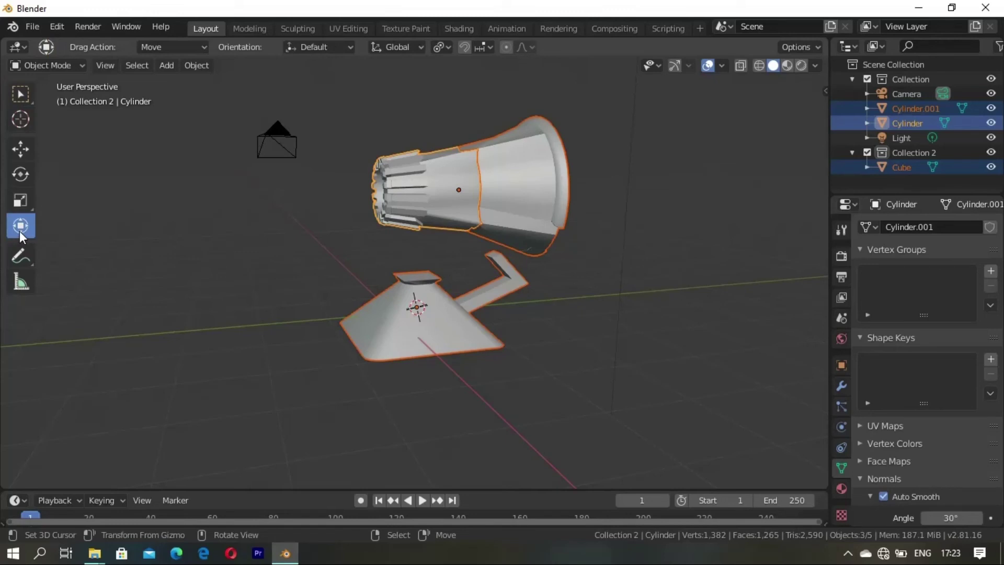
left_click(541, 391)
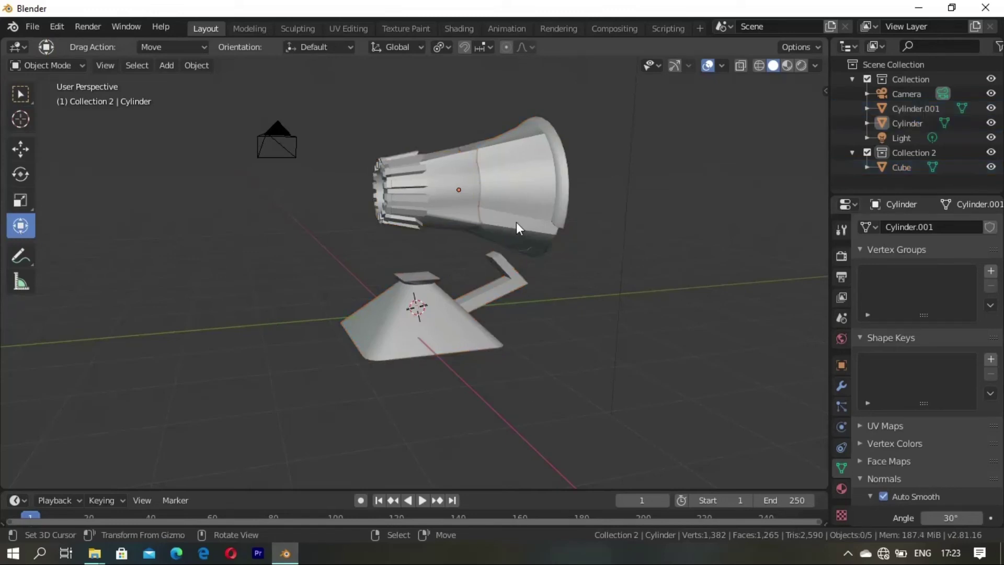
left_click(528, 212, "shift")
left_click(425, 198, "shift")
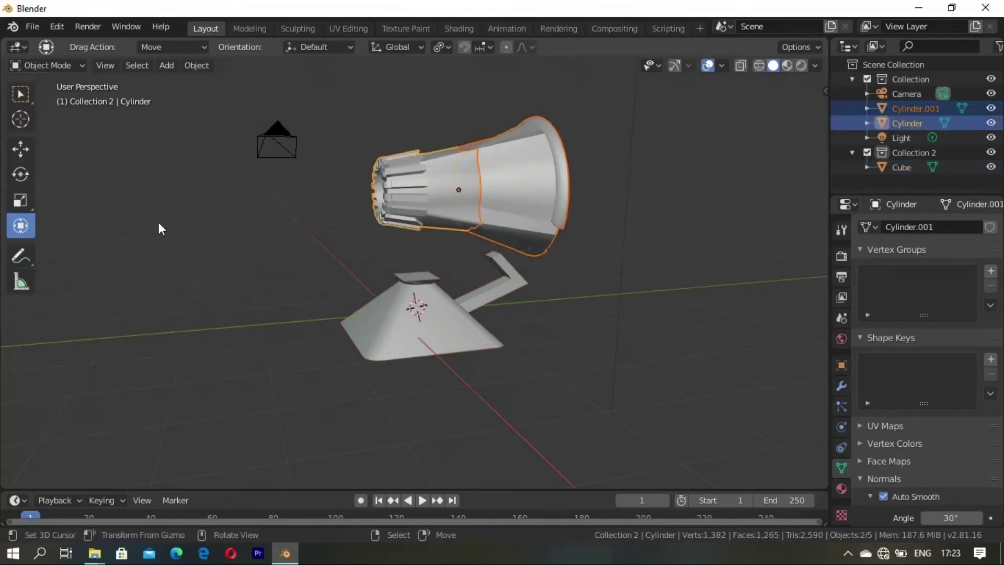
left_click(21, 93)
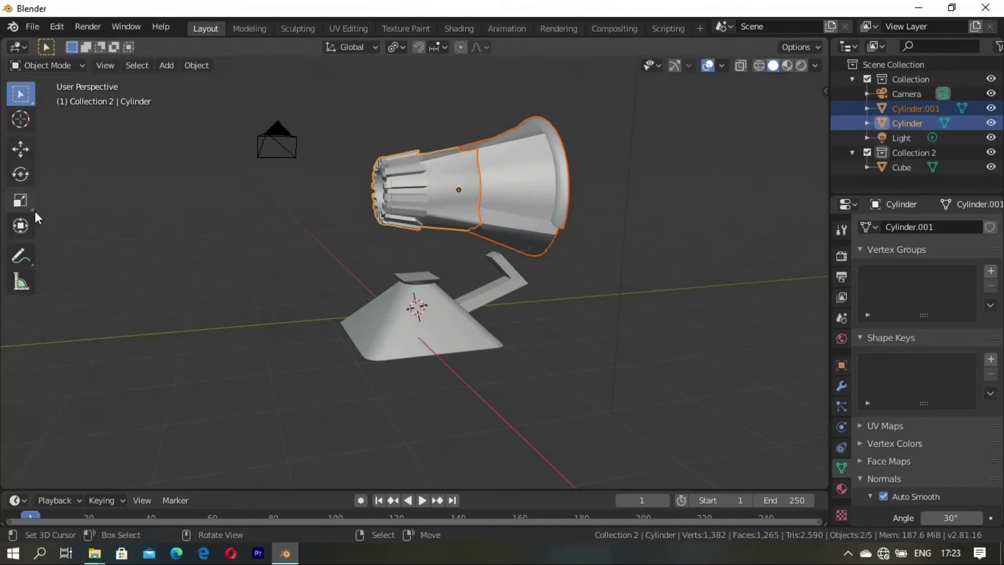
left_click(21, 226)
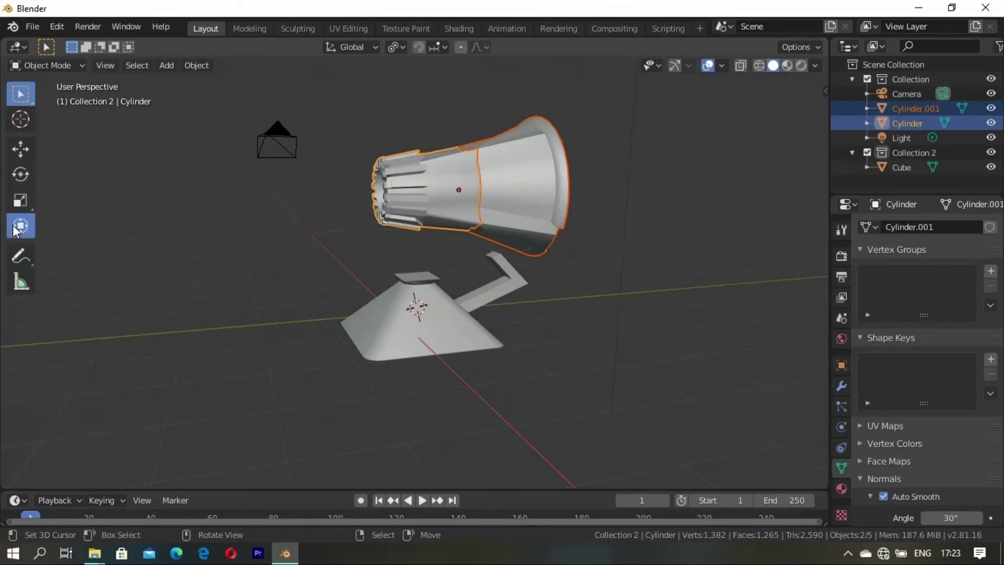
middle_click_drag(281, 261, 290, 277)
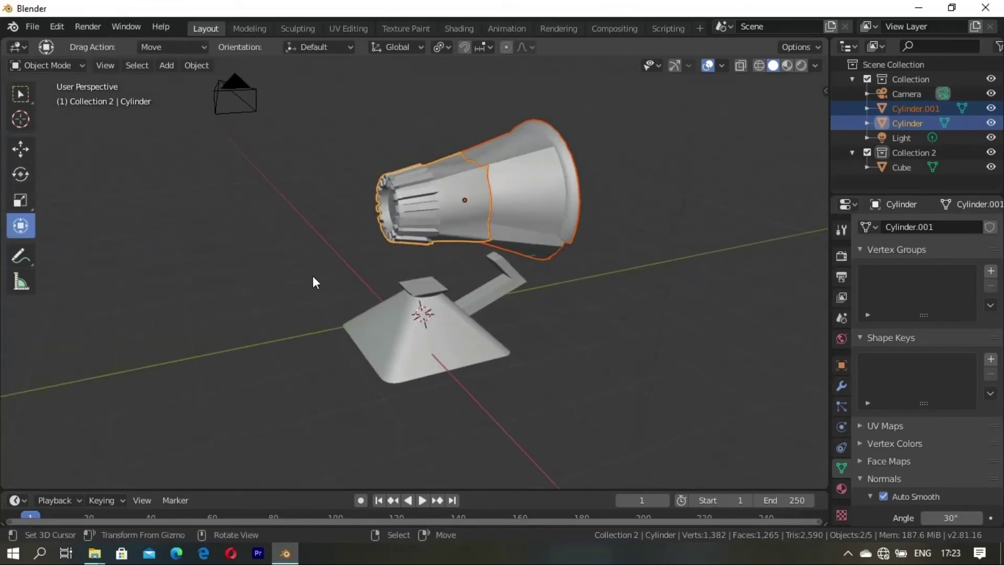
Step: Rotate the lamp head slightly around the global Z axis, then the Y axis
key("r")
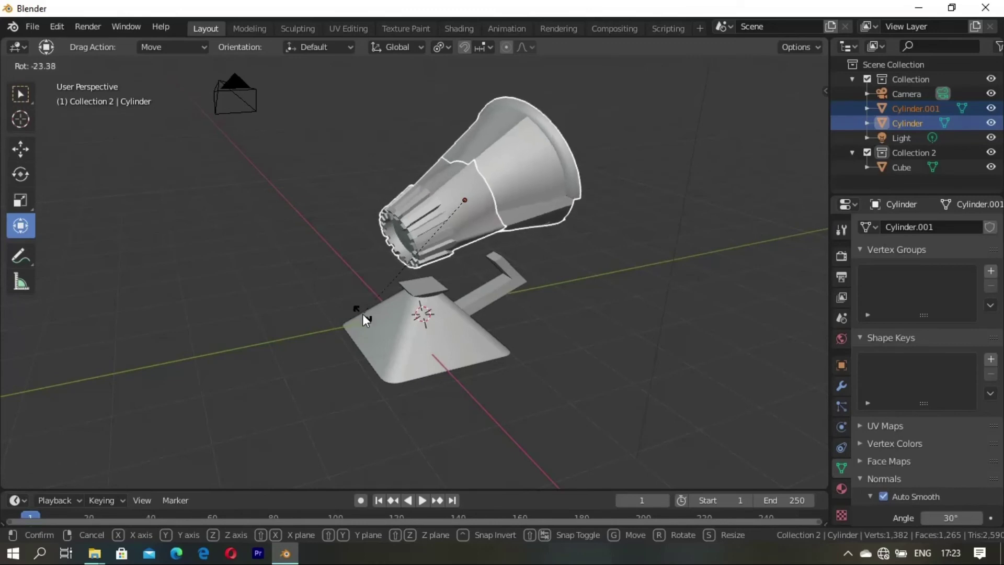
right_click(362, 313)
key("r")
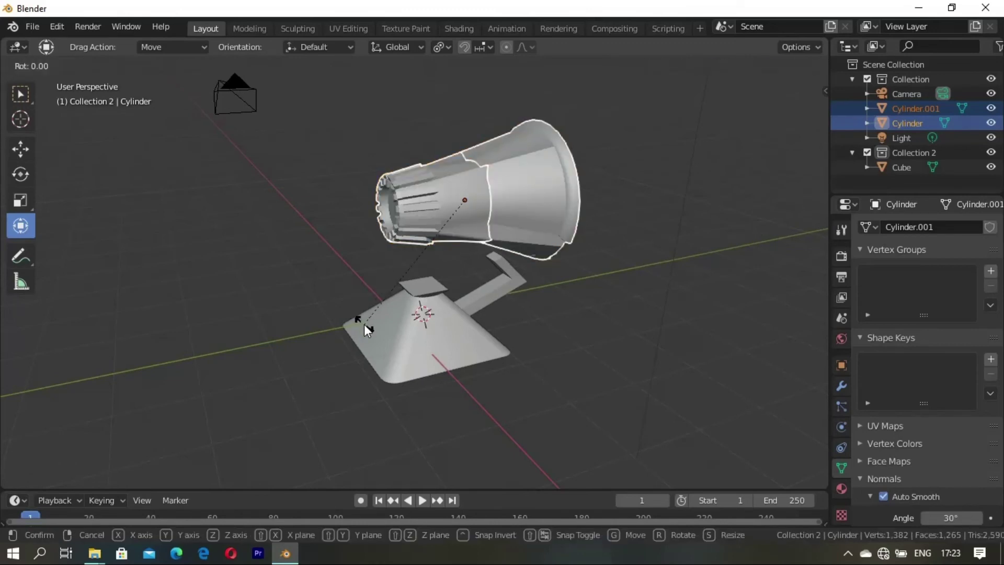
key("z")
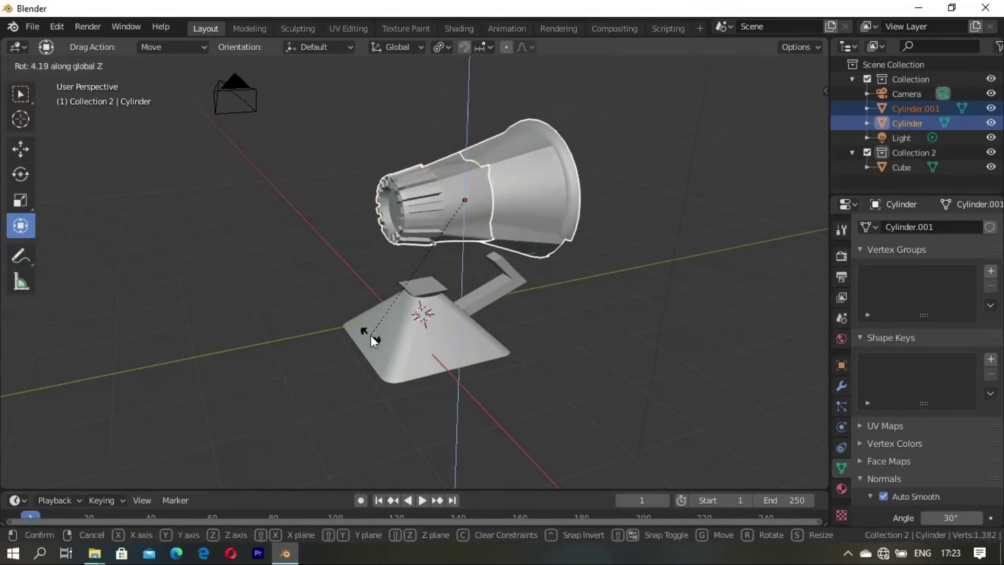
left_click(389, 348)
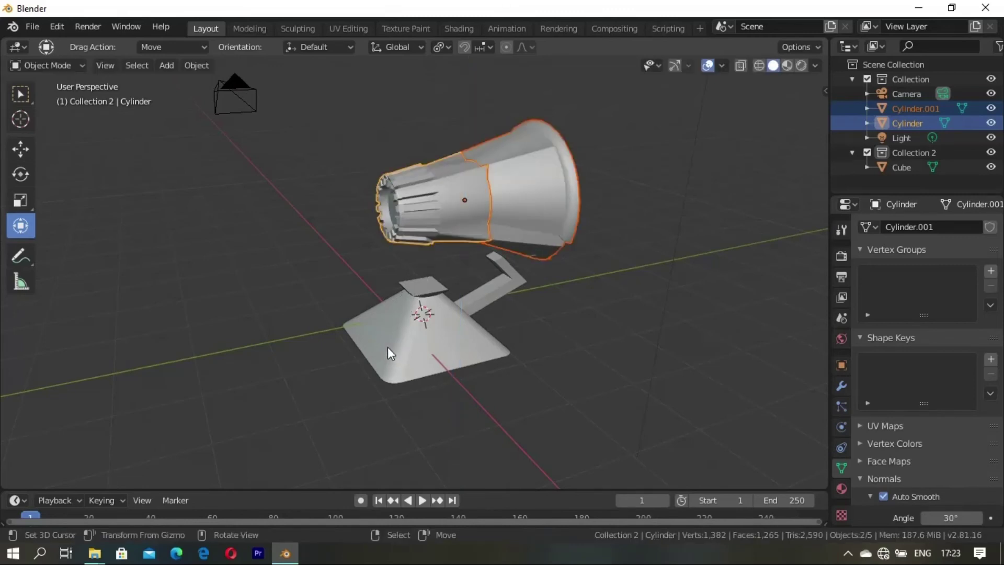
key("r")
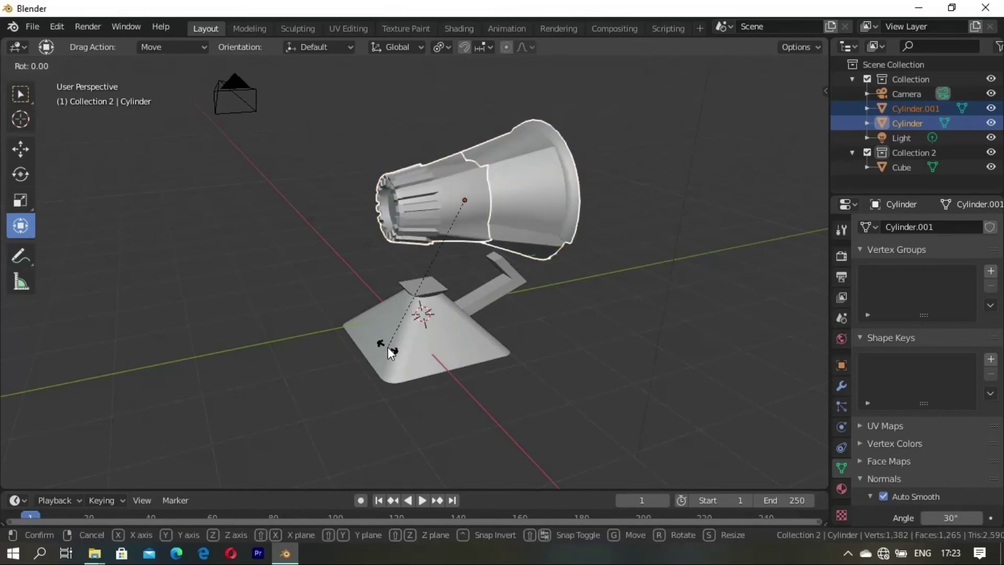
key("y")
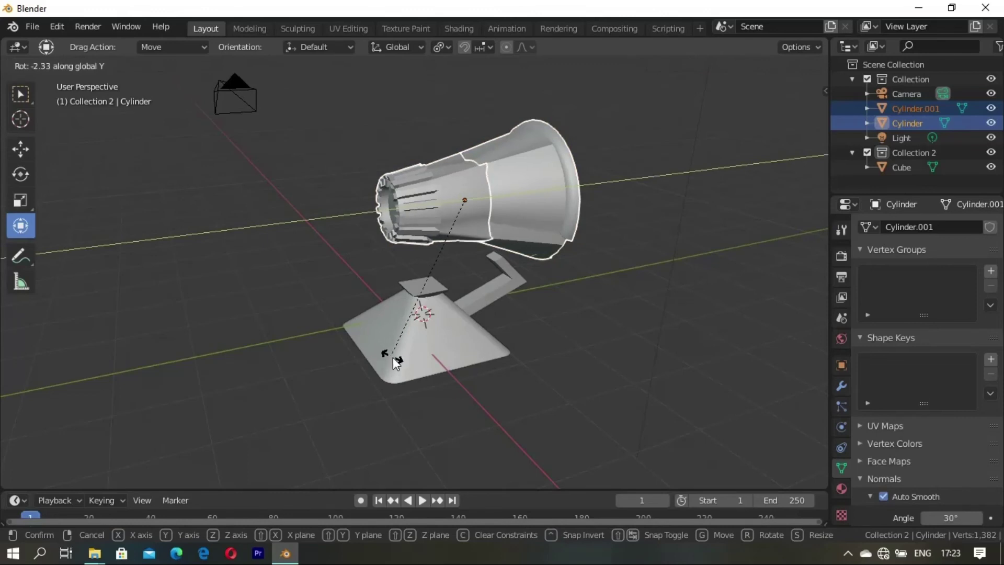
left_click(394, 358)
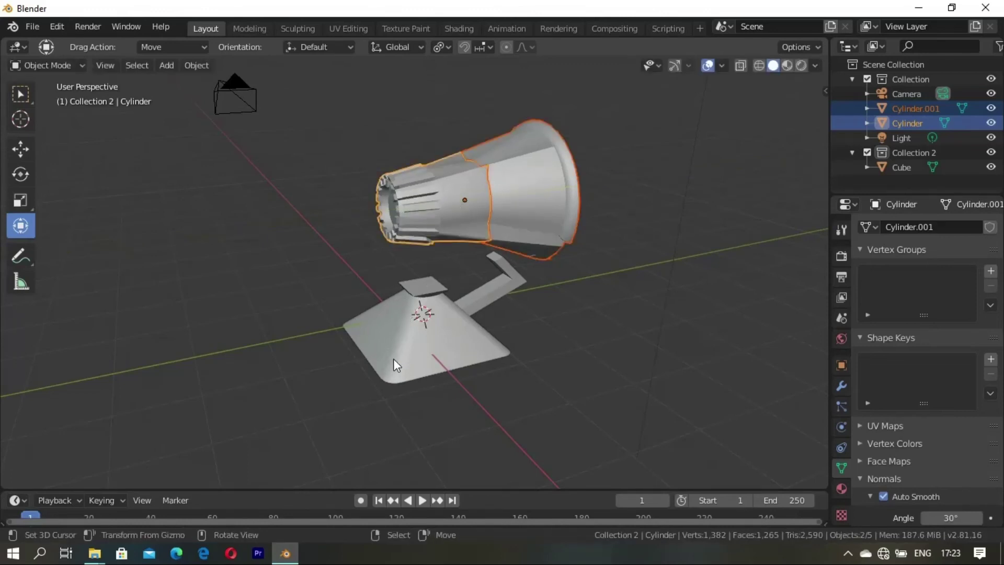
left_click(17, 177)
scroll(217, 292, "down", 2)
scroll(218, 291, "down", 3)
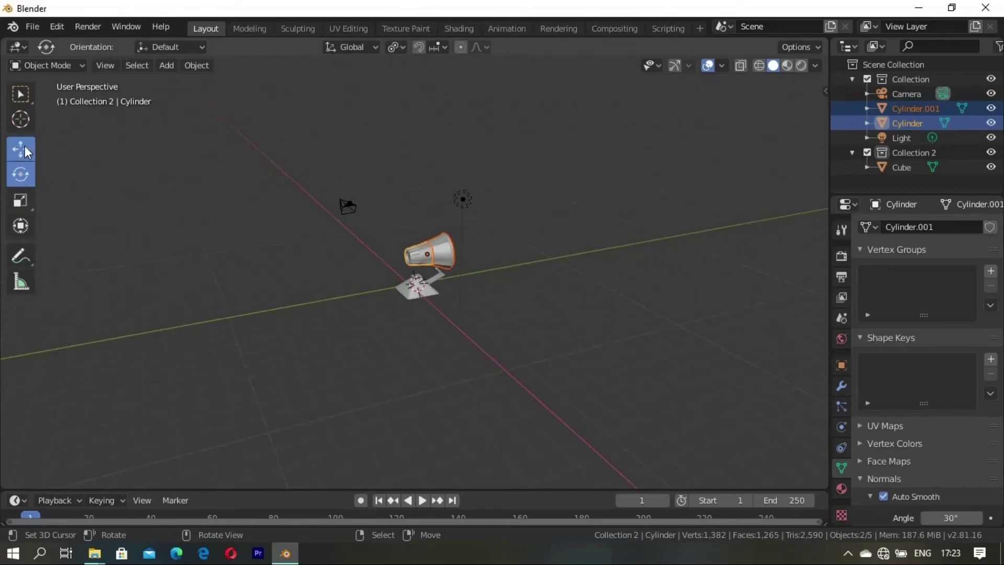
Step: Rotate both lamp-head cylinders -24° about the view axis, then deselect all
left_click(23, 231)
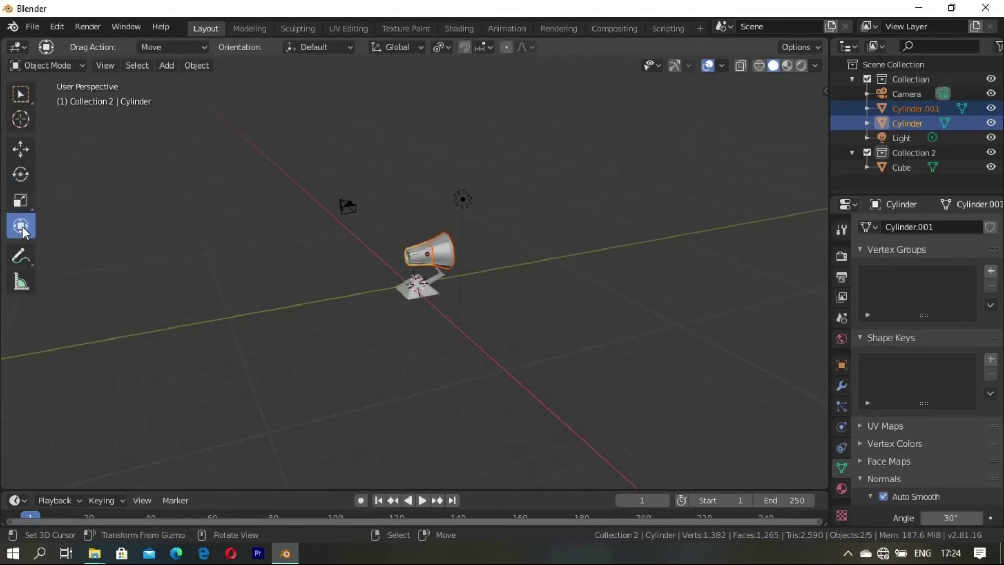
left_click(21, 119)
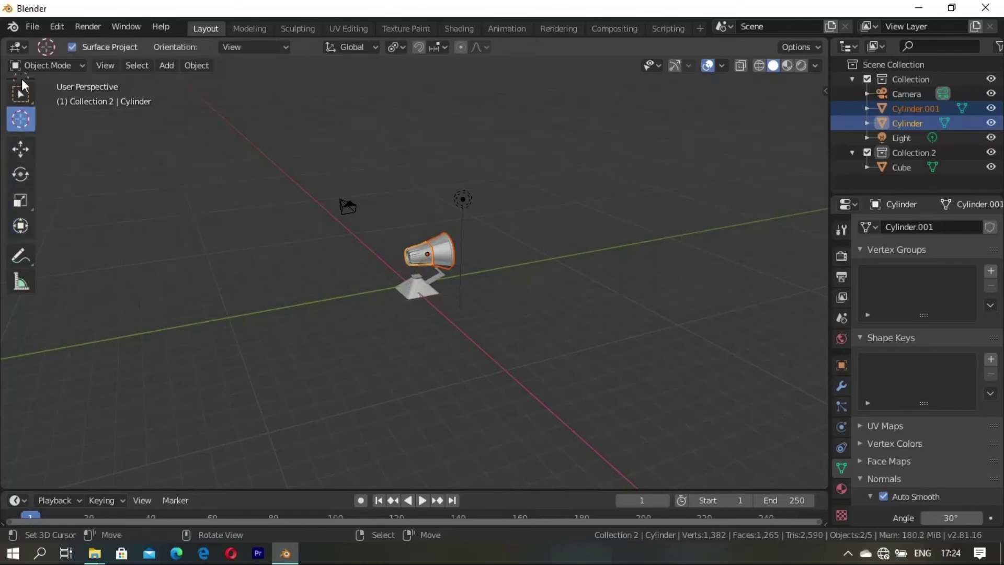
scroll(245, 212, "up", 3)
scroll(397, 291, "up", 2)
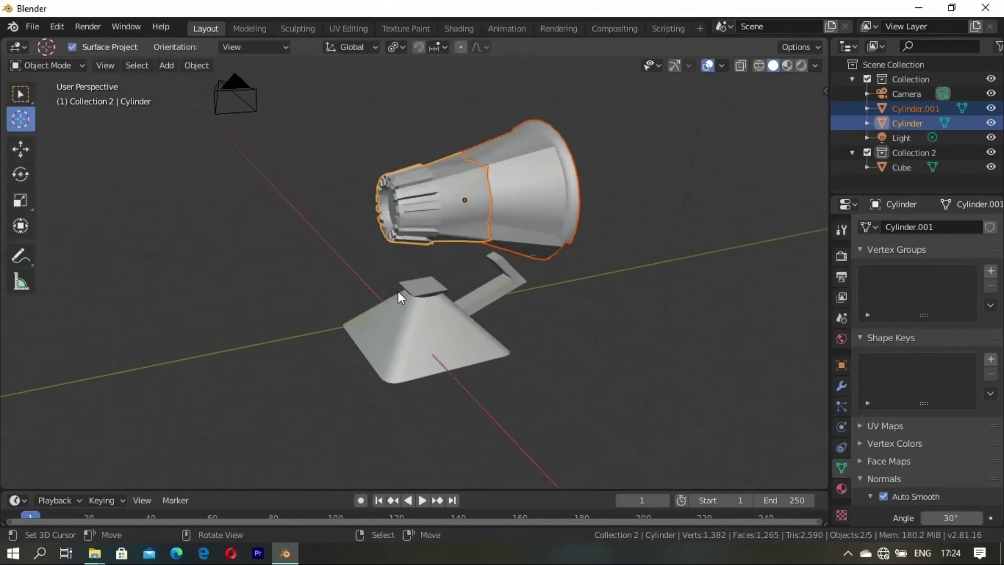
key("r")
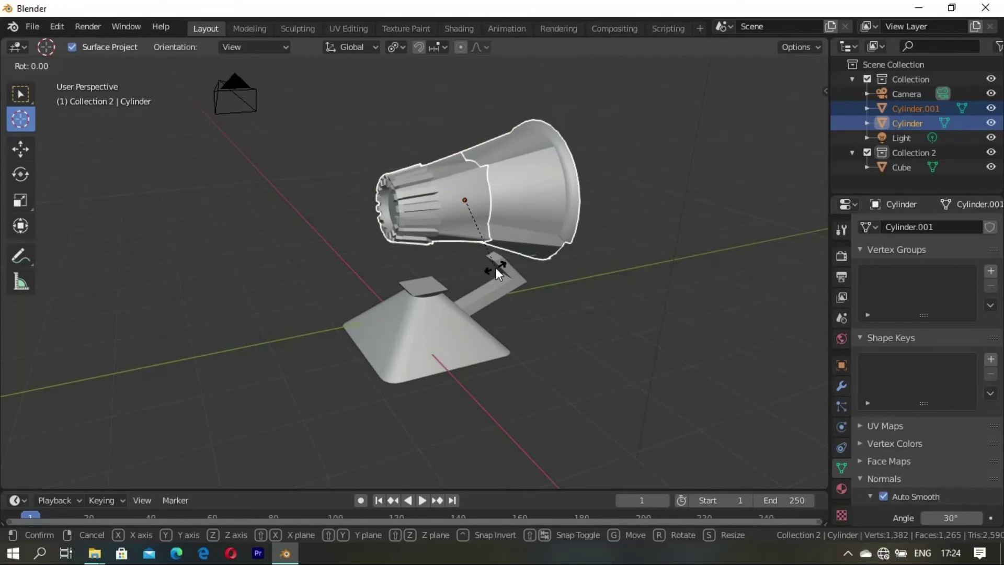
left_click(535, 262)
middle_click_drag(555, 267, 280, 253)
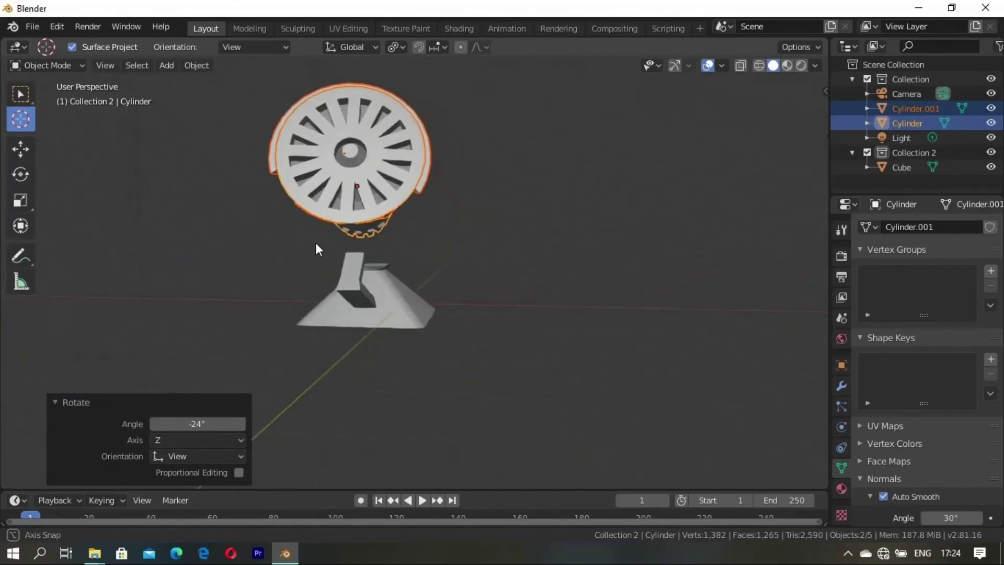
middle_click_drag(419, 242, 310, 267)
key("alt+a")
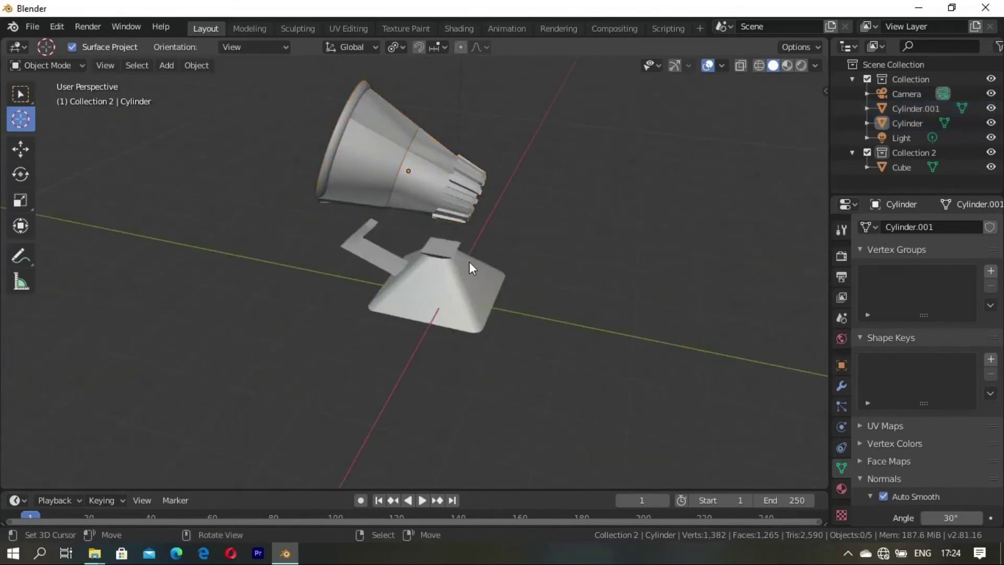
left_click(26, 231)
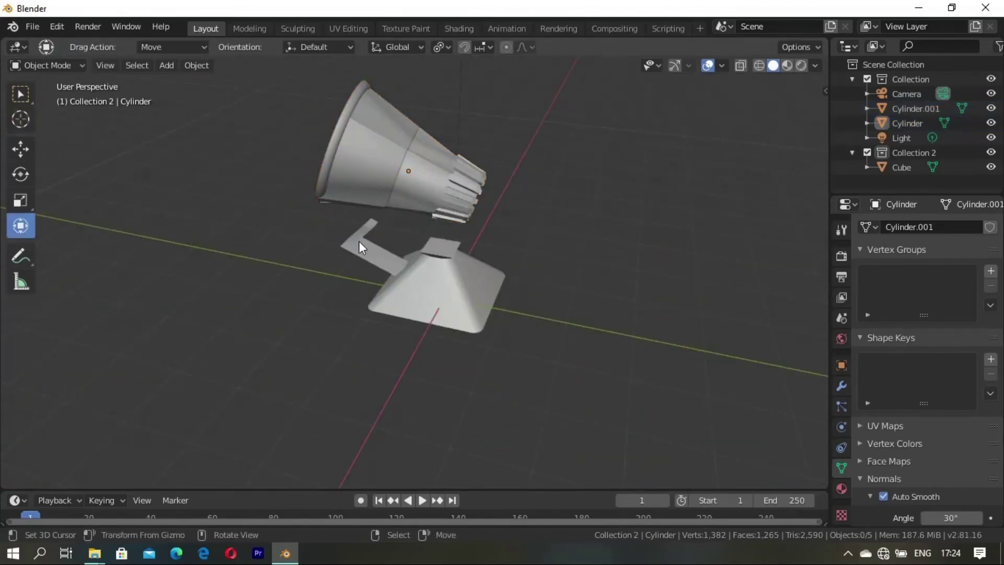
Step: Select the lamp head's Cylinder and Cylinder.001 and orbit to a lower, frontal view
left_click(399, 206)
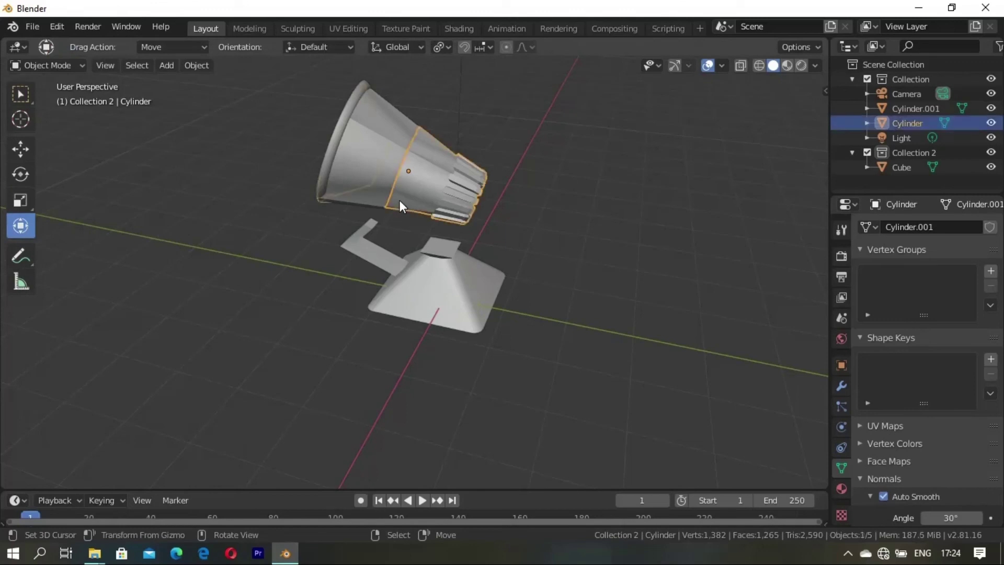
left_click(345, 167, "shift")
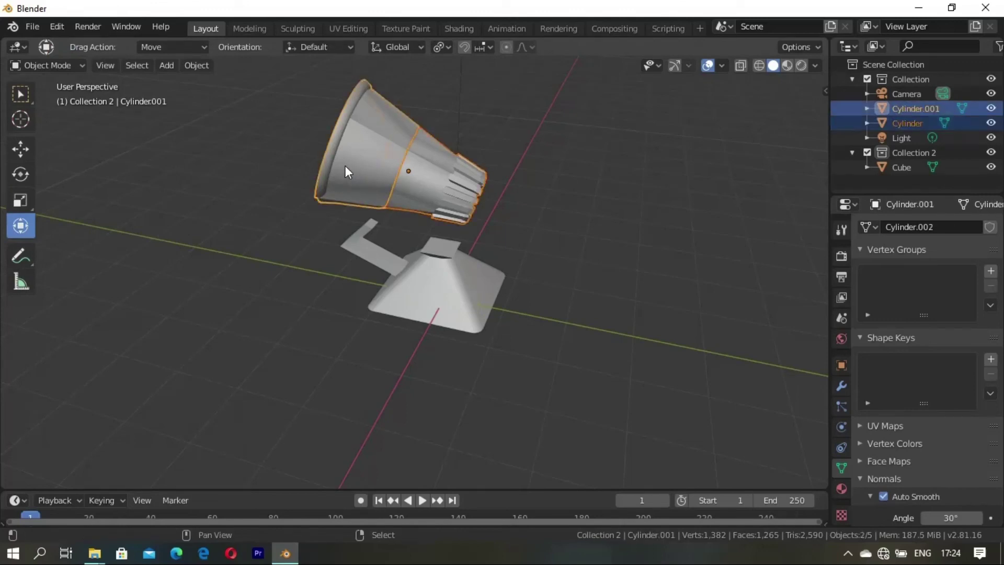
right_click(18, 230)
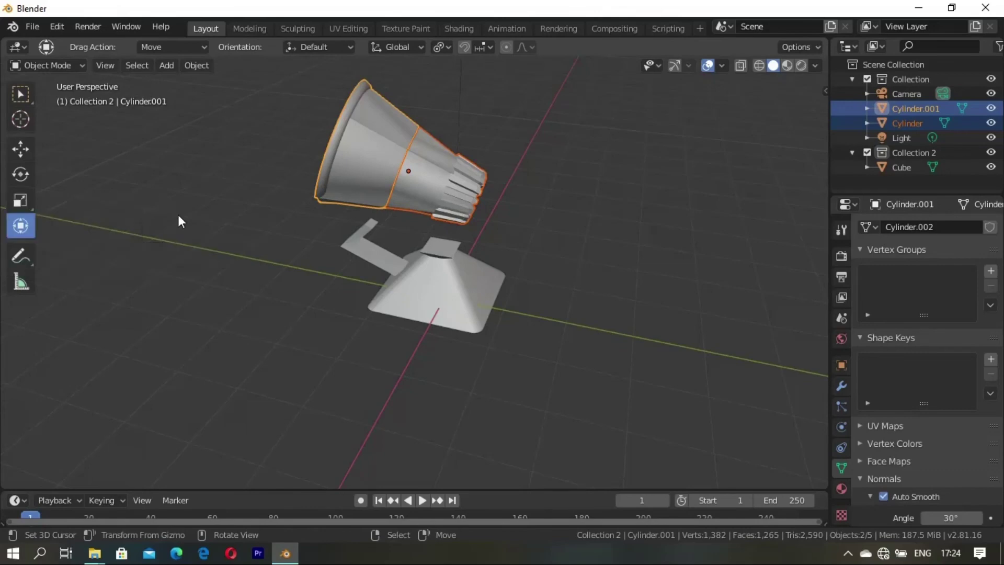
mouse_move(300, 254)
middle_mouse_down()
mouse_move(380, 228)
mouse_move(278, 259)
middle_mouse_up()
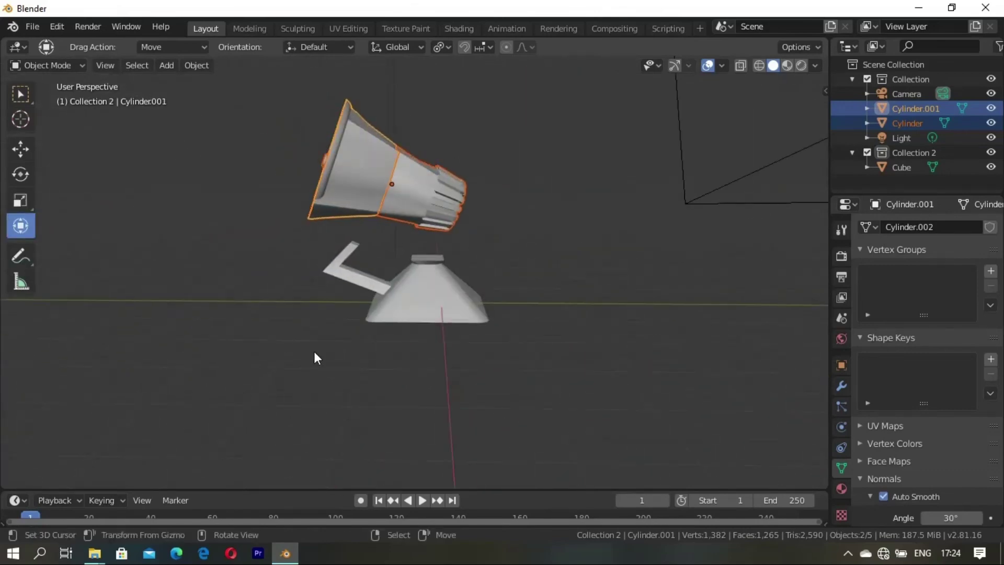
Step: Clear the selection and orbit so the lamp head faces the viewer for the final view
key("alt+a")
key("ctrl+z")
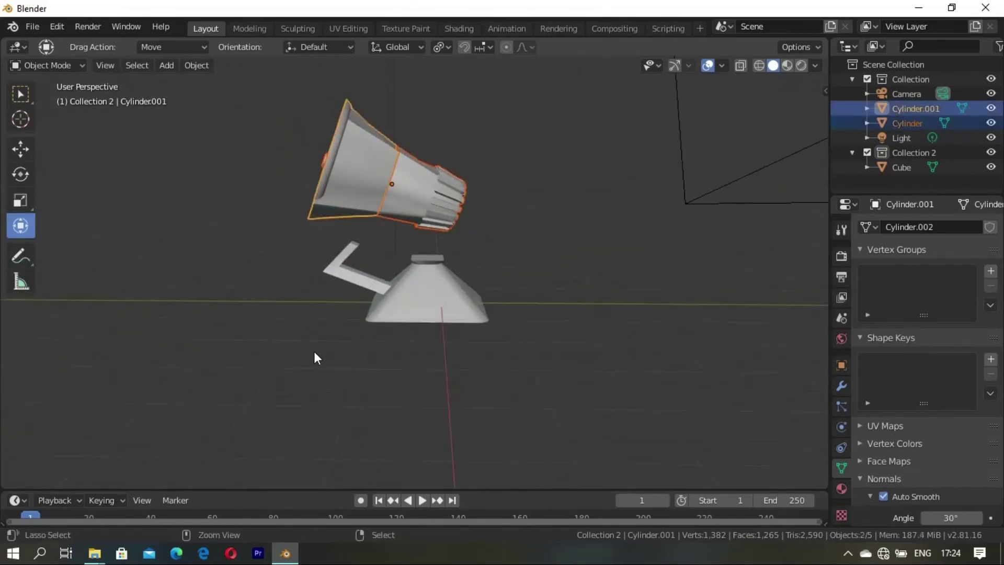
key("ctrl+z")
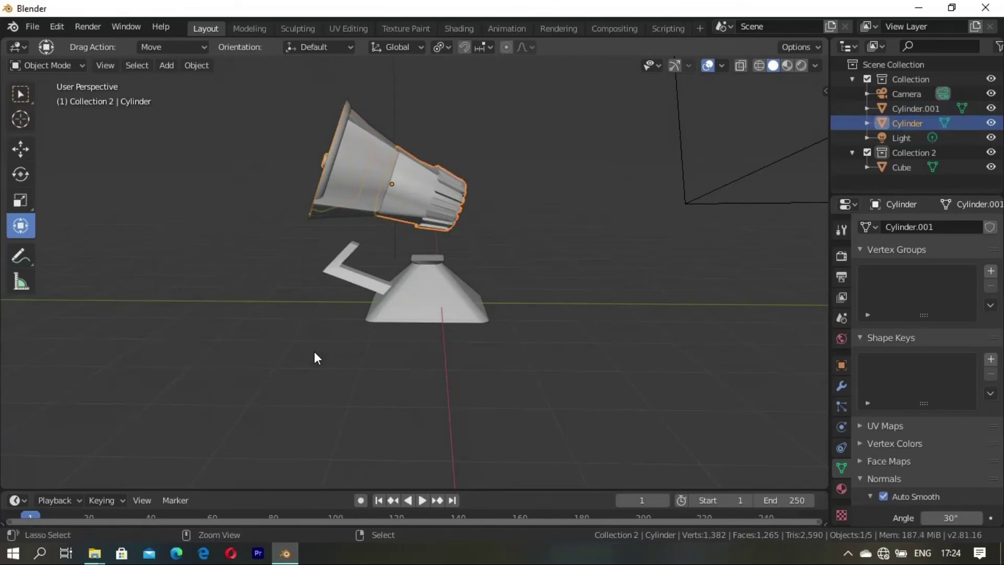
mouse_move(168, 347)
middle_mouse_down()
mouse_move(153, 351)
mouse_move(554, 336)
middle_mouse_up()
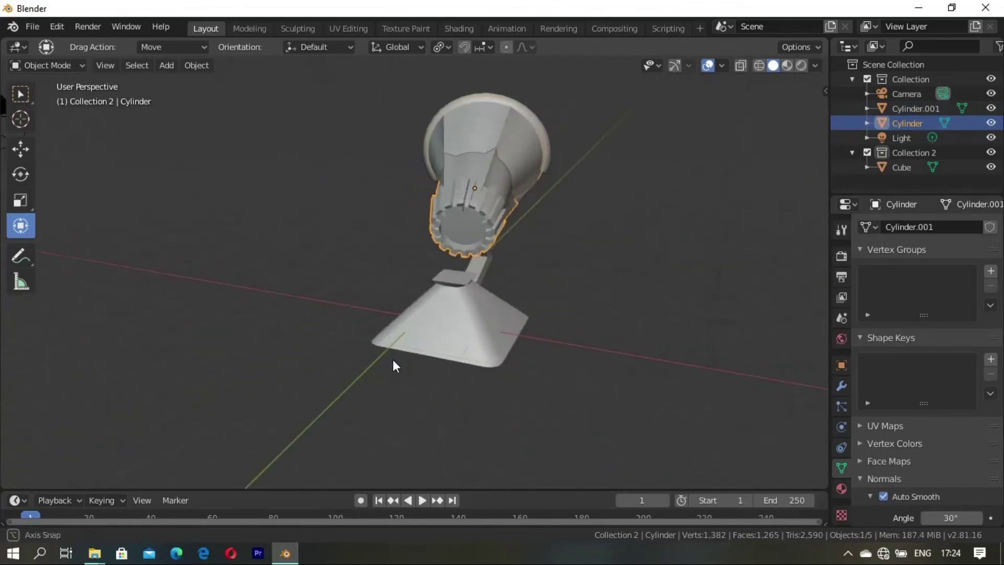
key("alt+a")
middle_click_drag(426, 337, 383, 332)
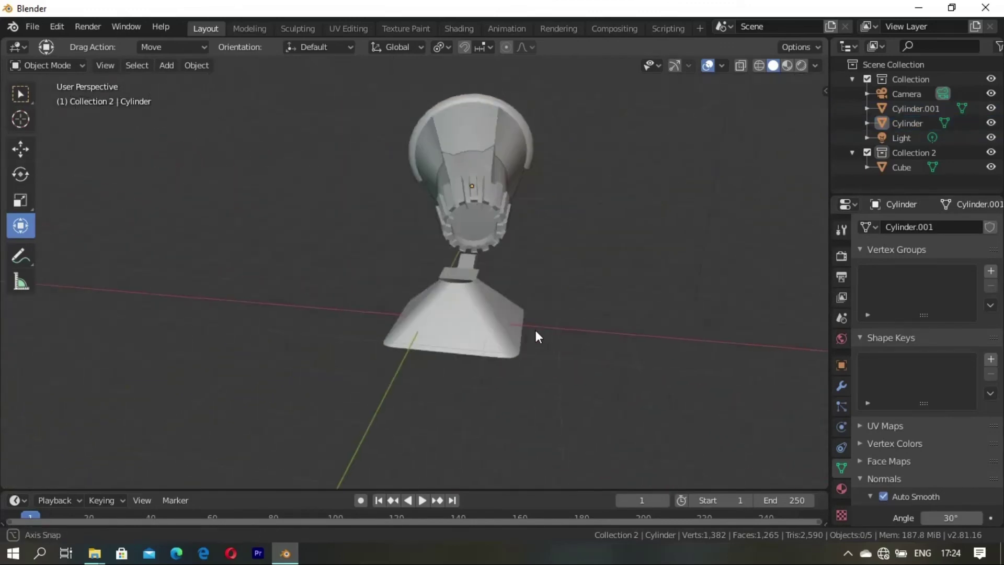